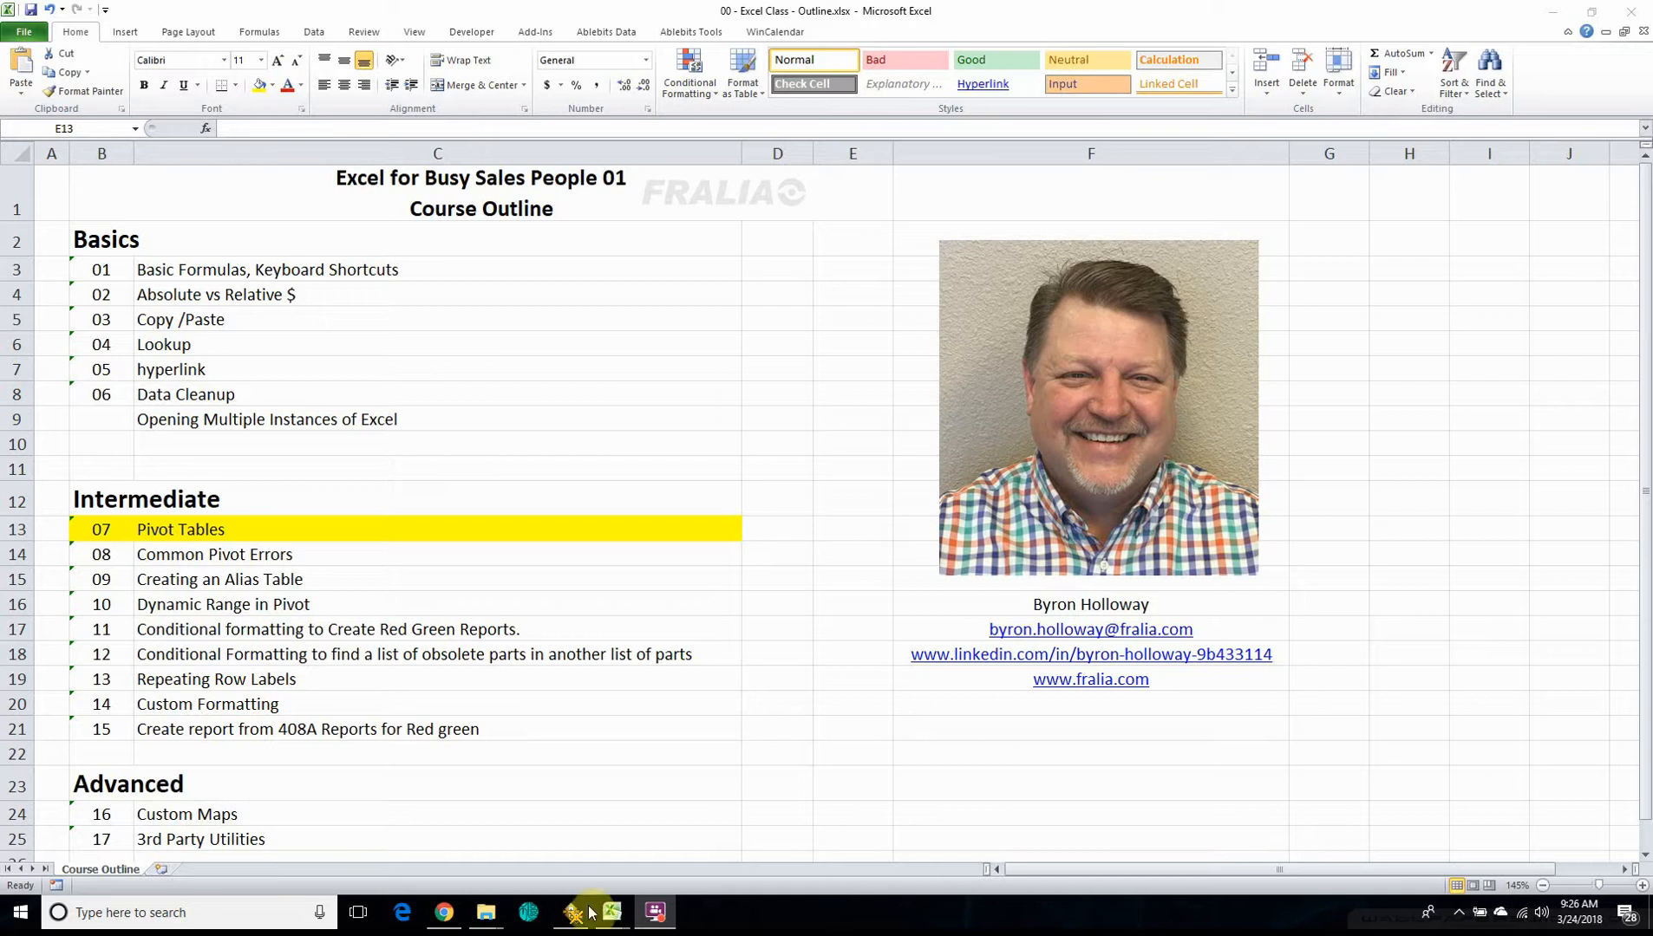
Switch to the 07 - Pivot.xlsx workbook.
mouse_move(612, 912)
left_click(634, 847)
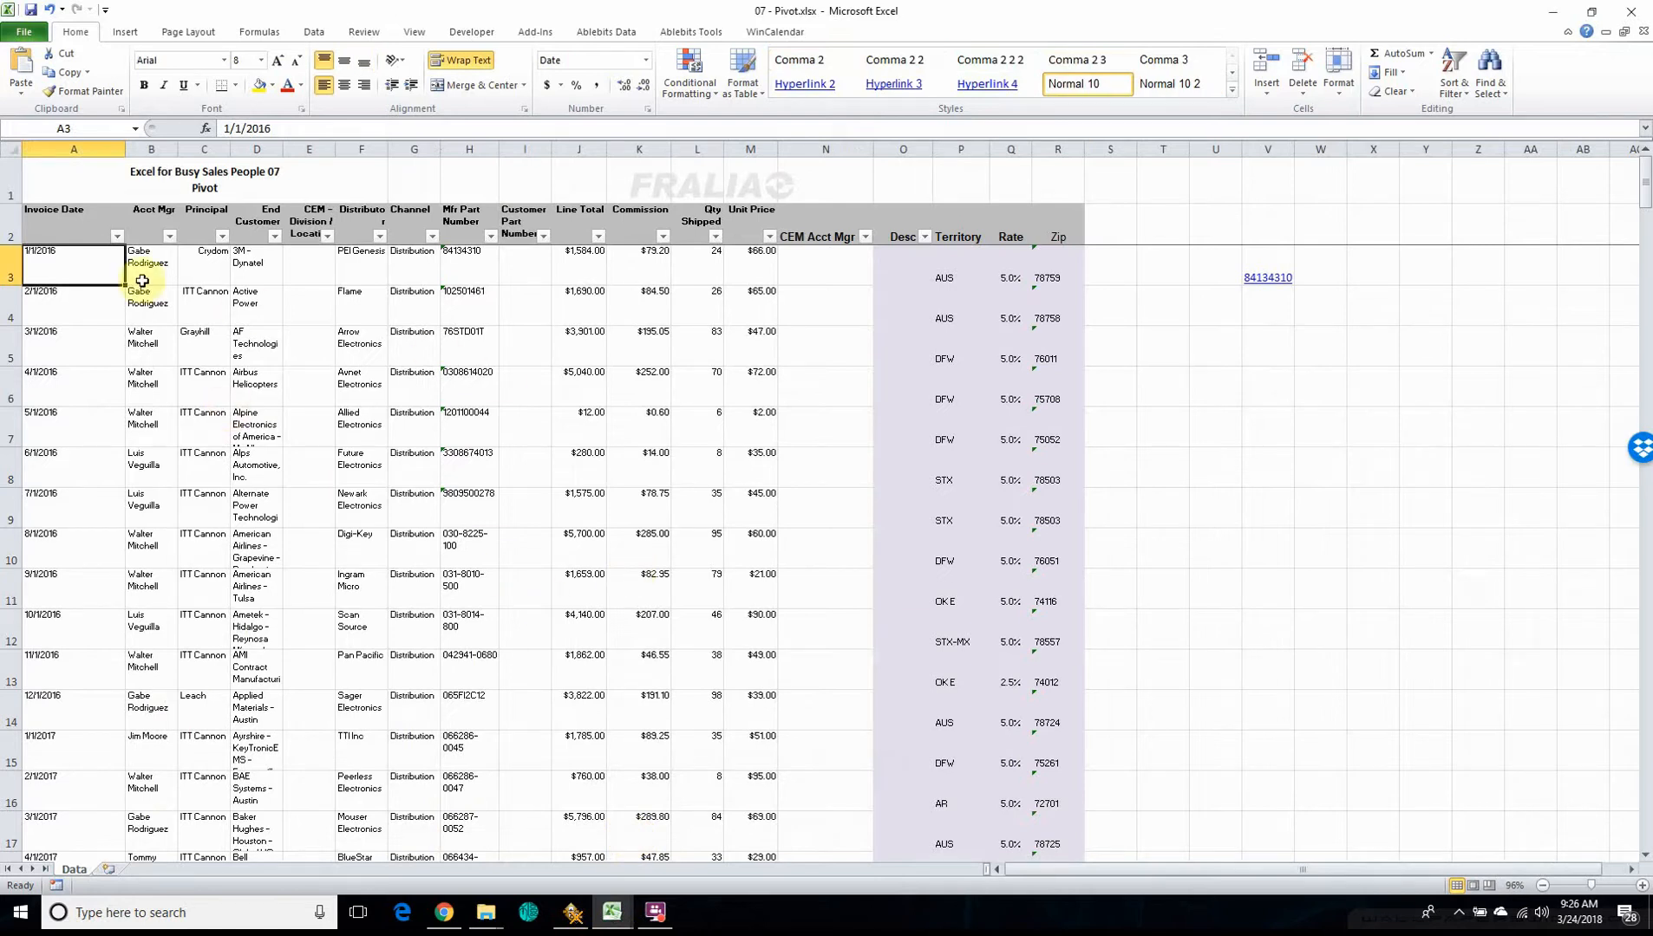
Examine the sales records on the Data sheet, including the Territory, Rate and Zip columns added beside the invoice data.
left_click_drag(59, 264, 747, 737)
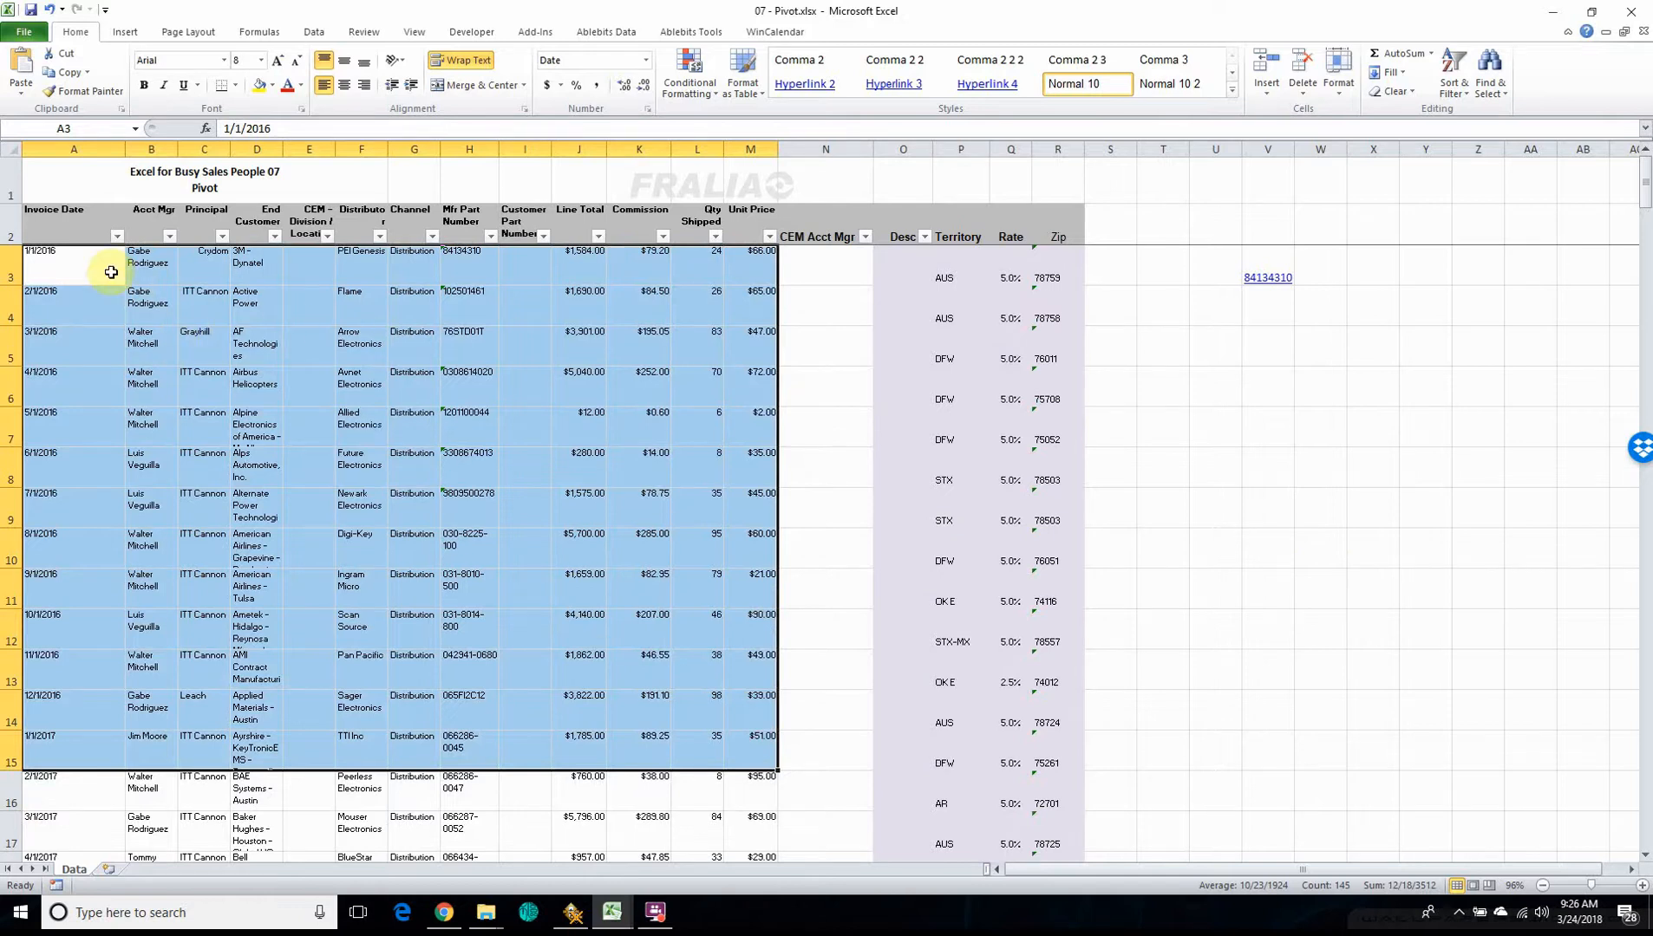
left_click_drag(82, 263, 955, 257)
left_click(956, 259)
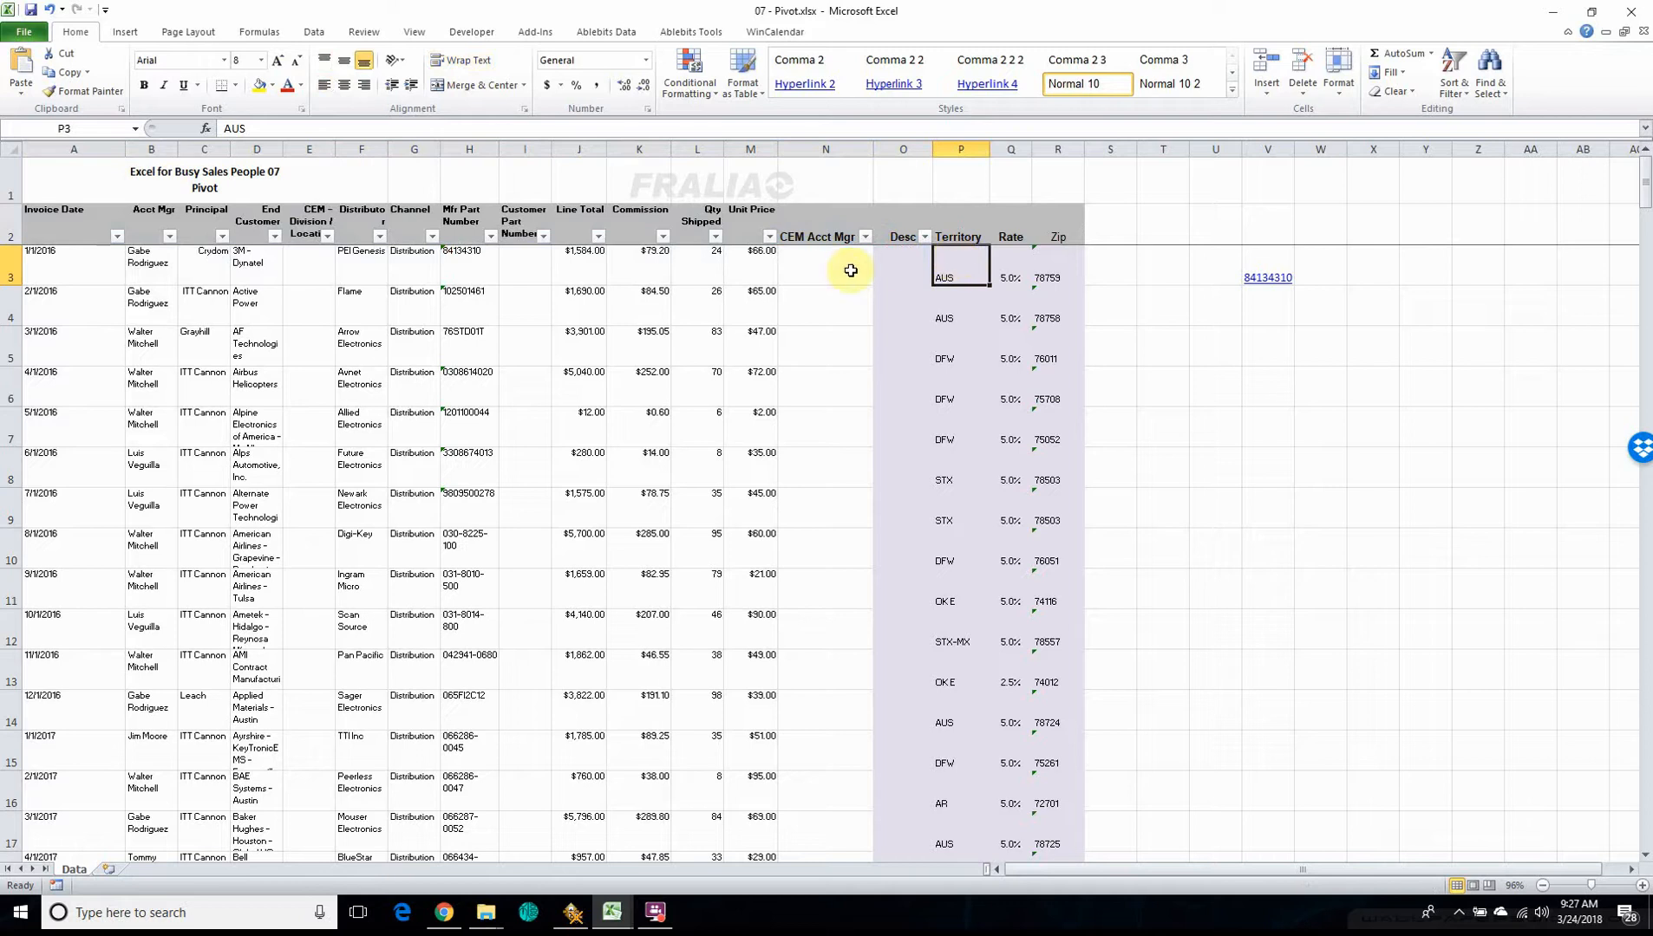
left_click(1004, 272)
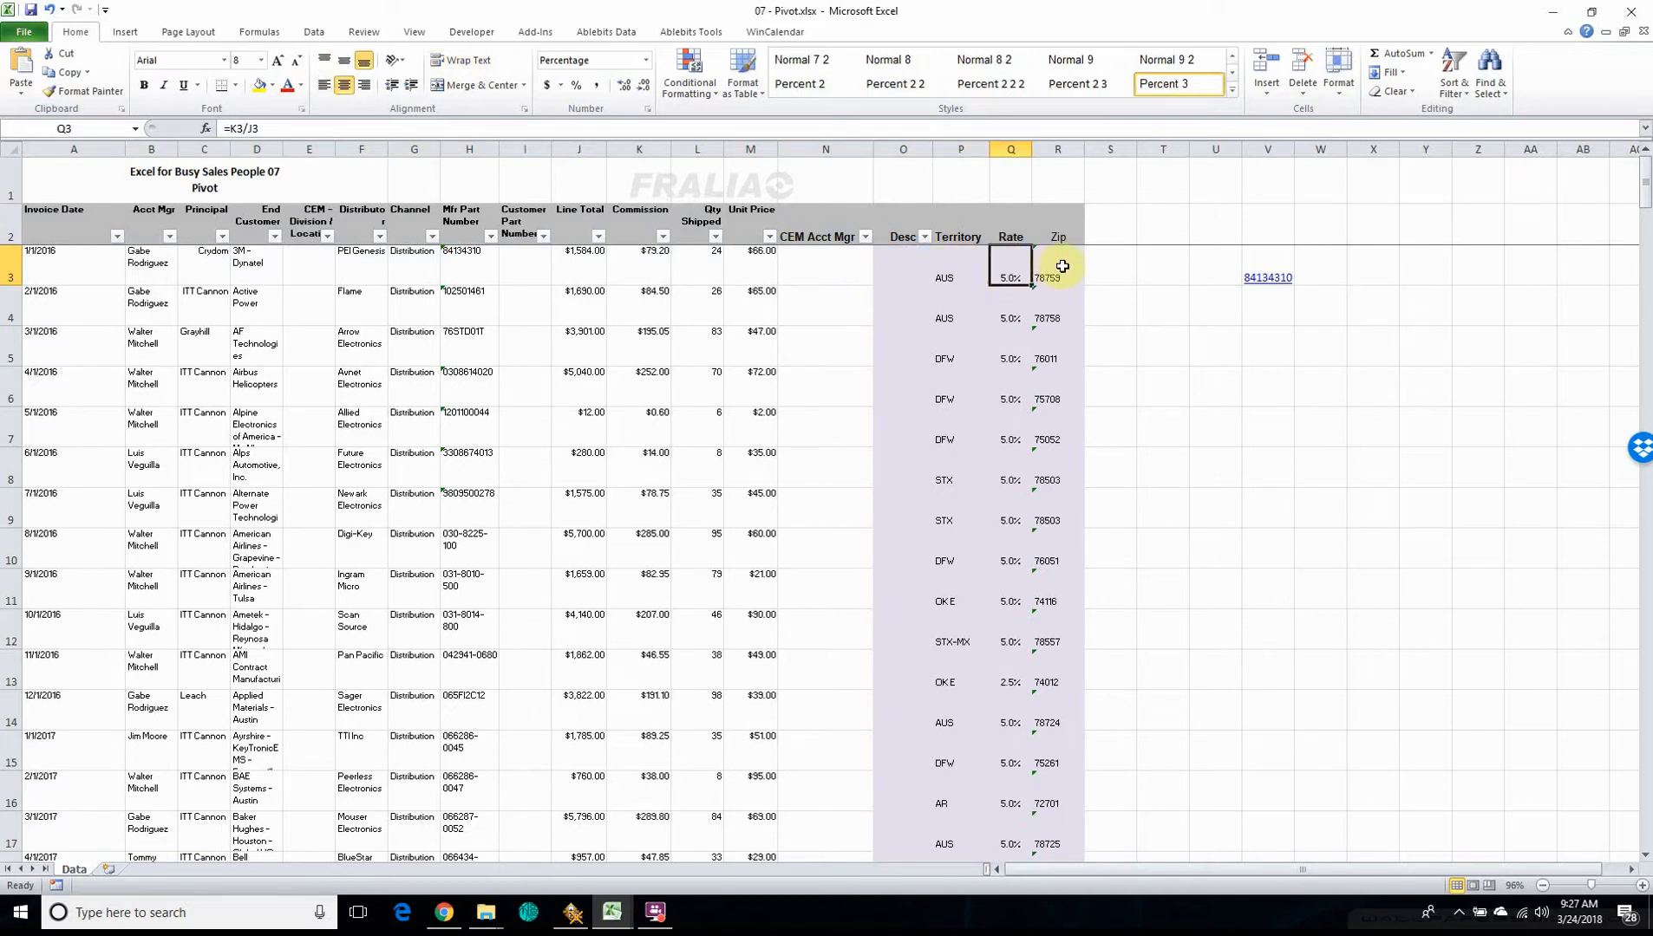
left_click(1039, 266)
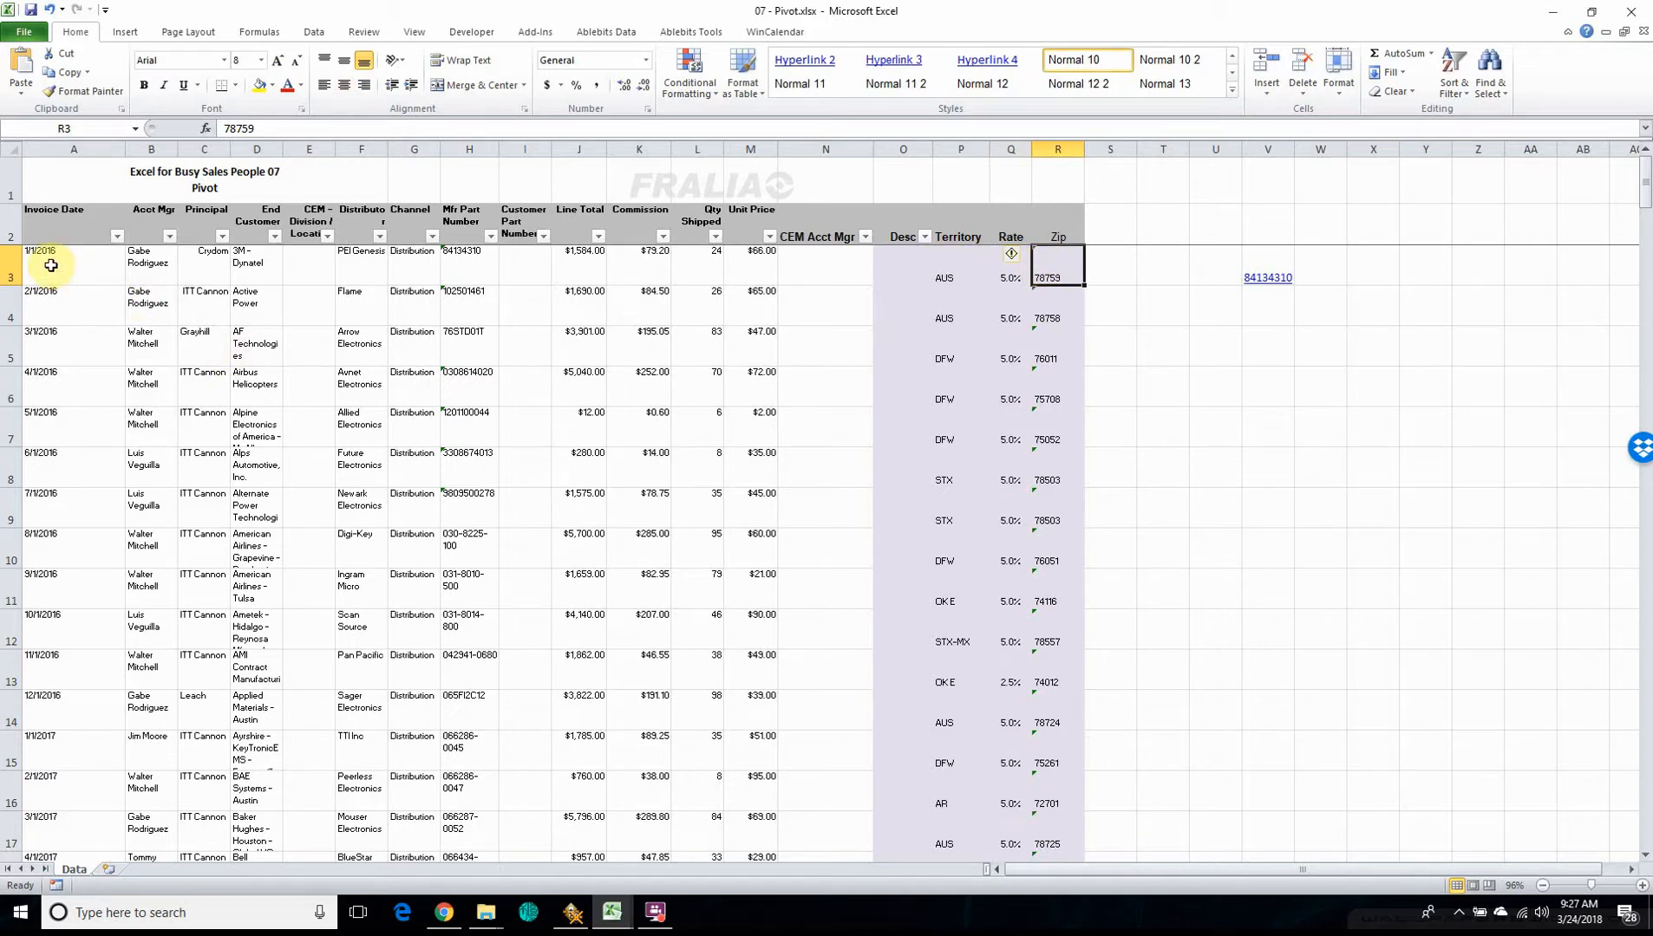
left_click_drag(50, 265, 1077, 264)
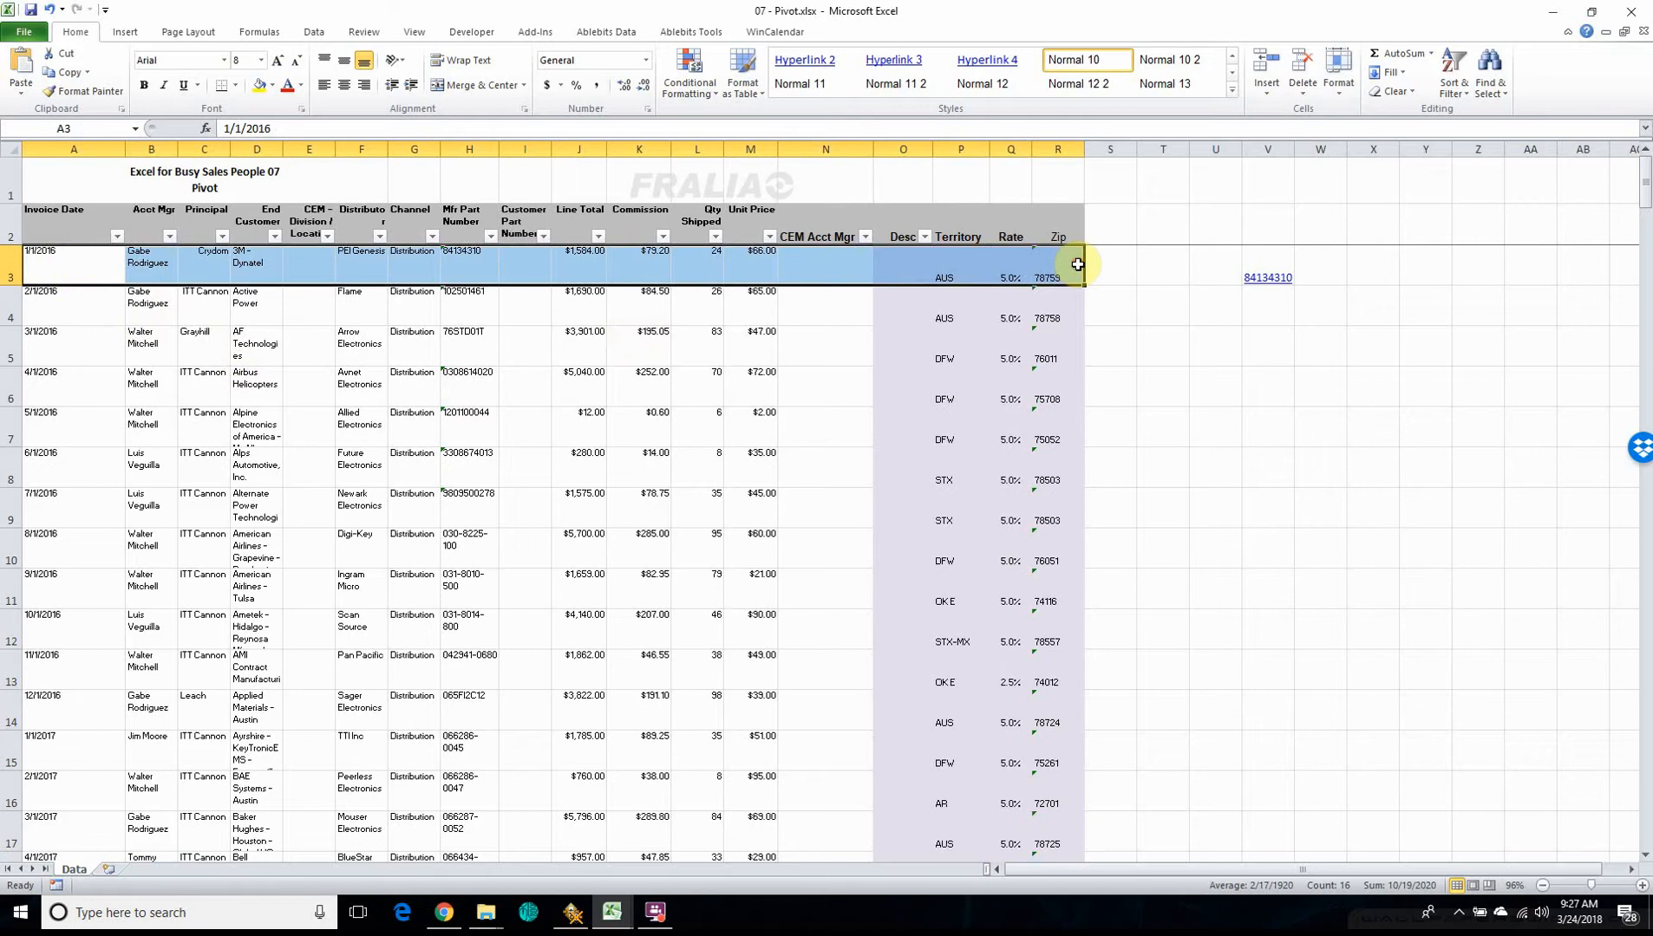
scroll(785, 398, "down", 20)
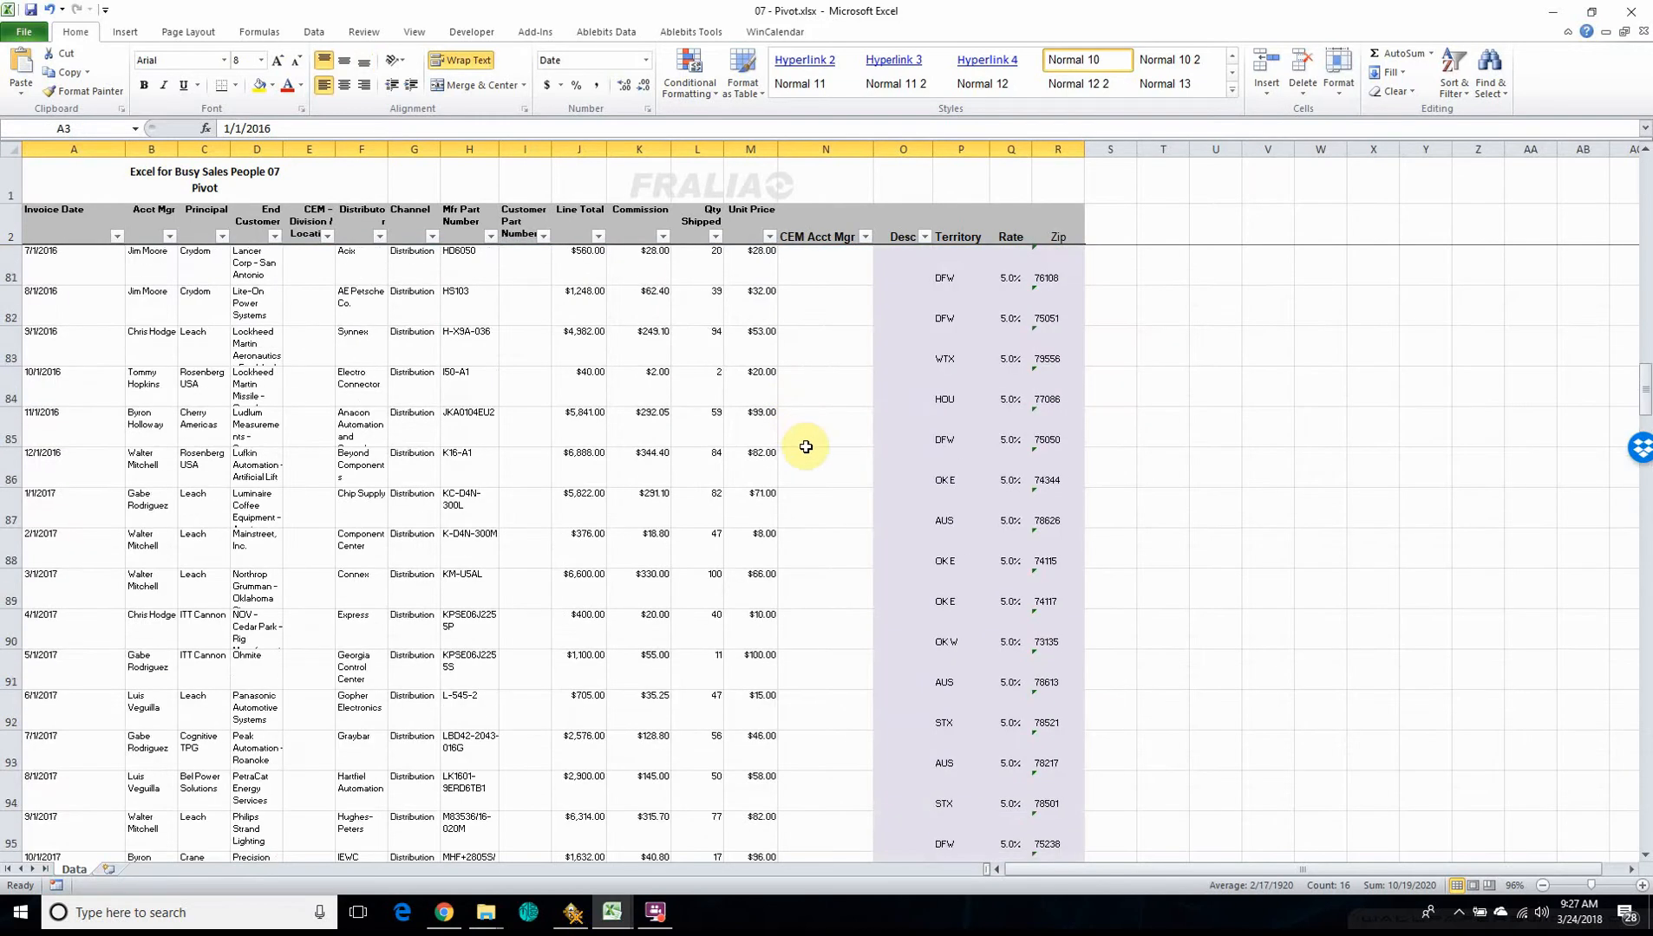
scroll(806, 447, "up", 15)
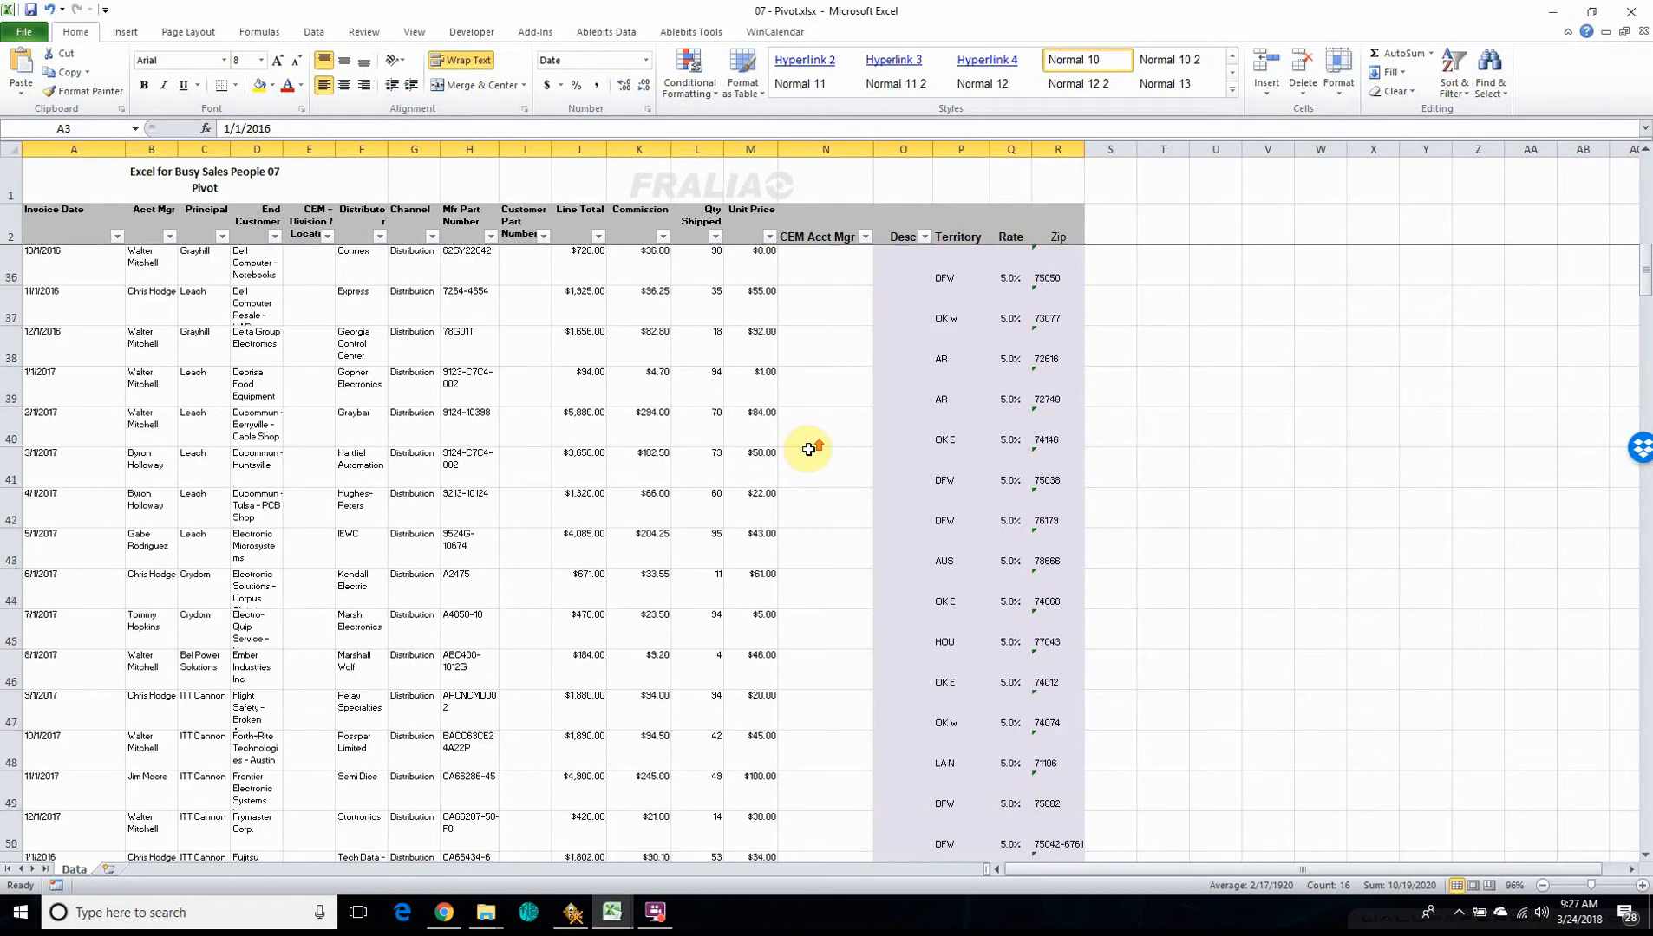
scroll(808, 448, "up", 11)
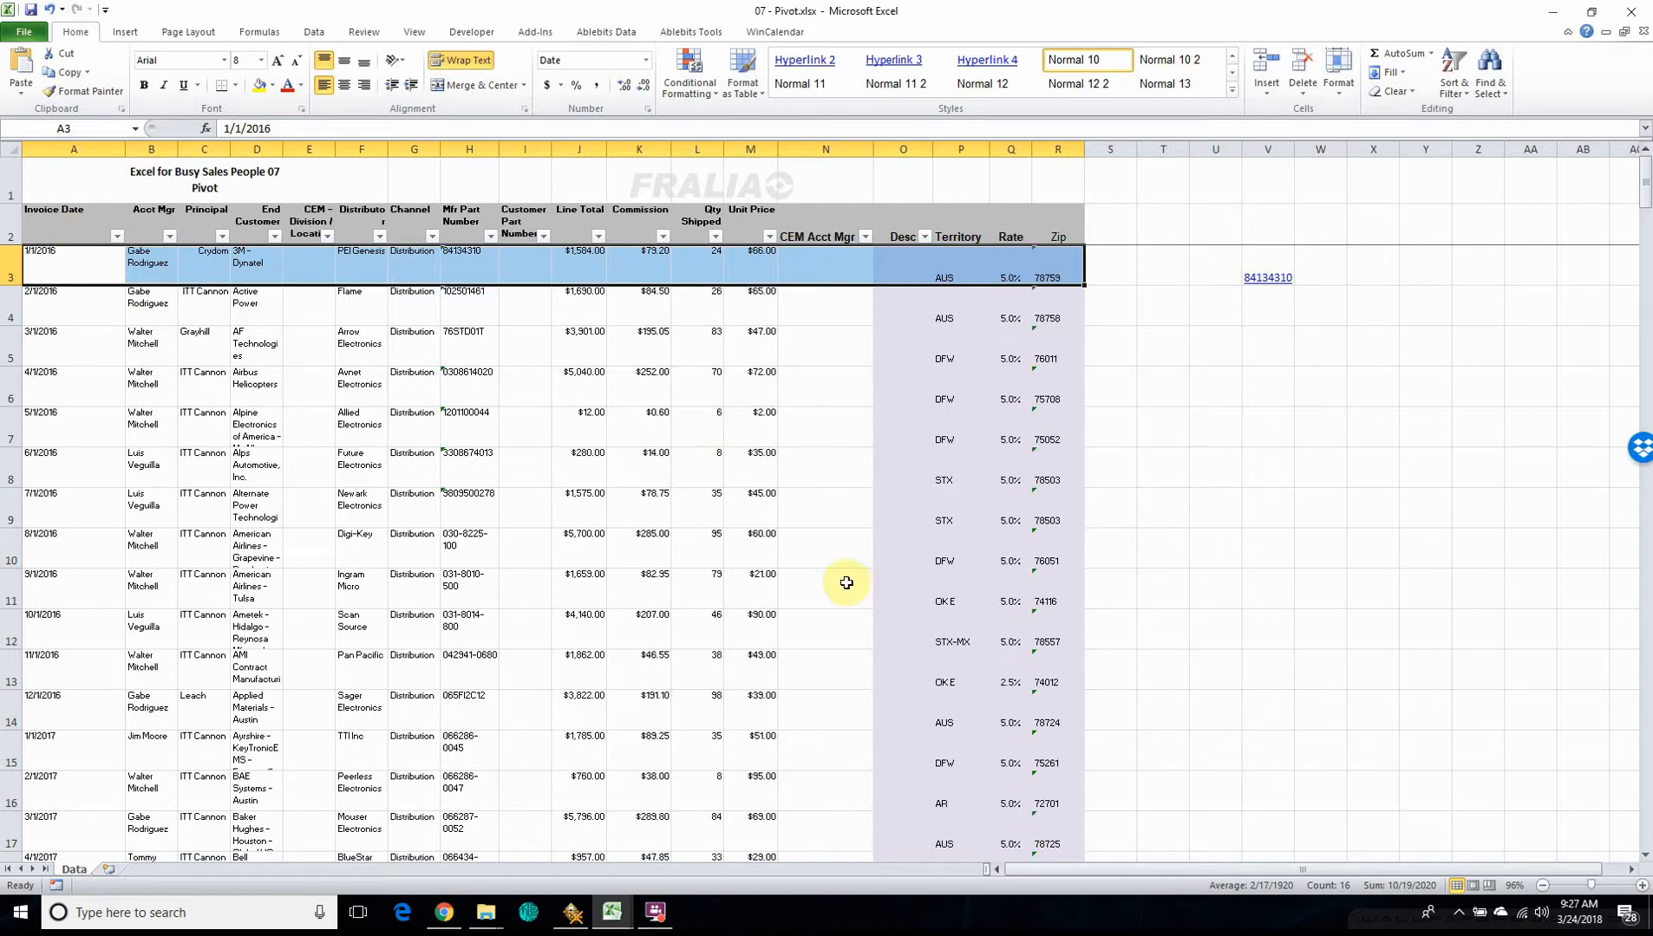
left_click(729, 553)
Select the data from the Invoice Date header through the last Zip entry in row 133, then clear the selection.
left_click(66, 242)
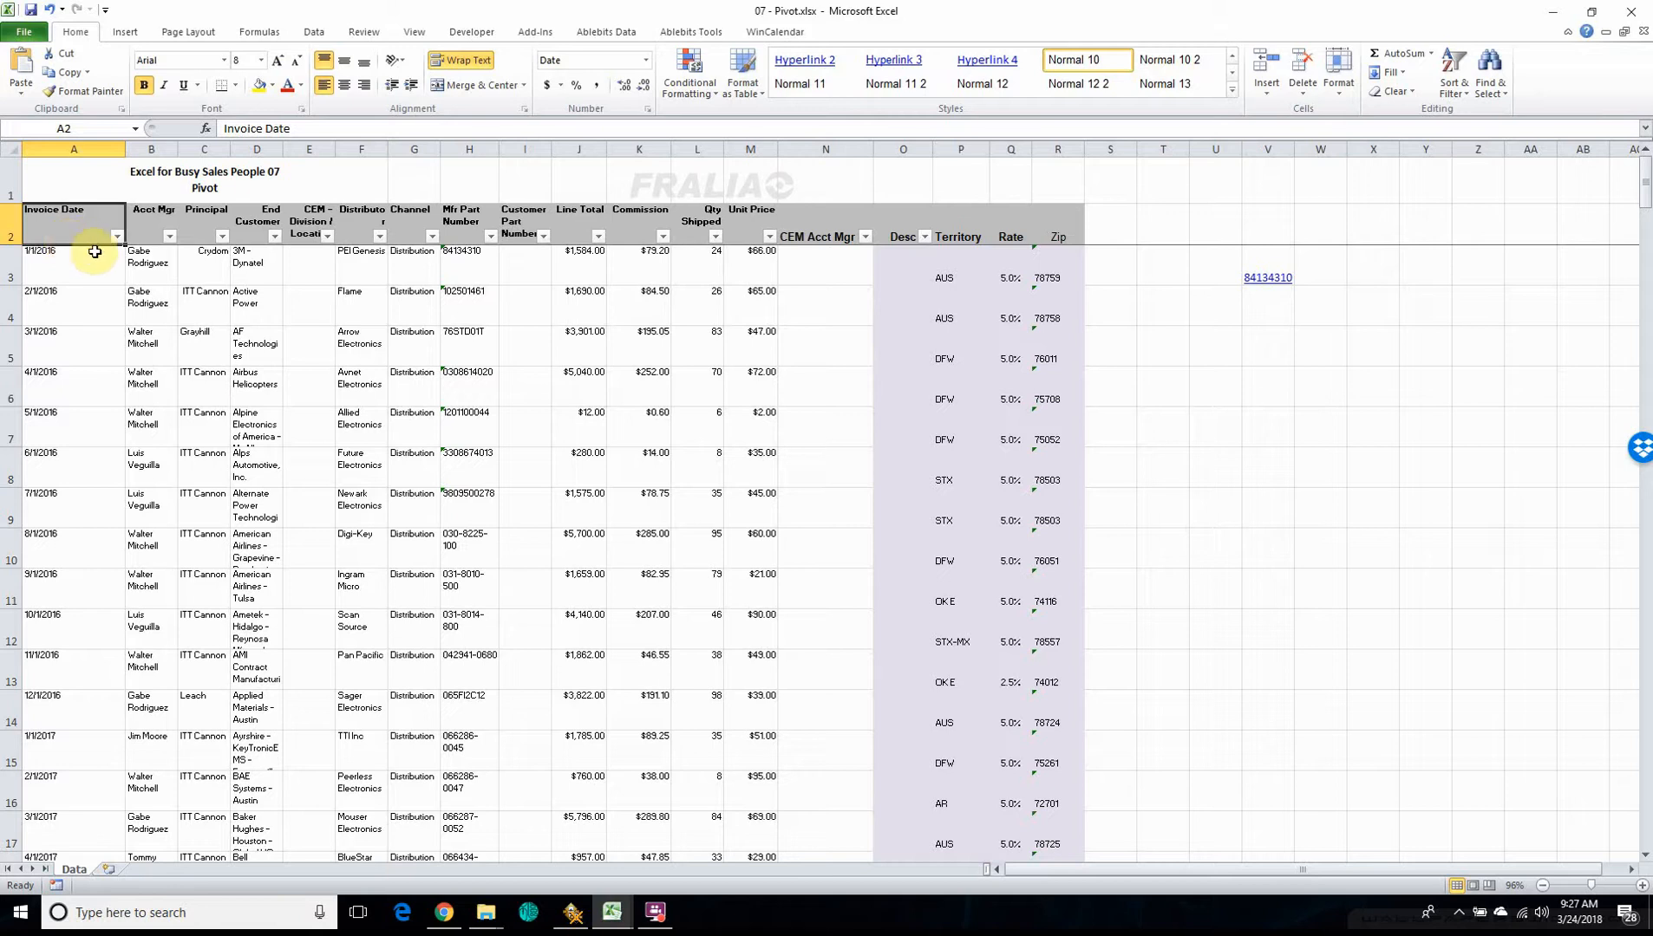
left_click_drag(82, 221, 1017, 643)
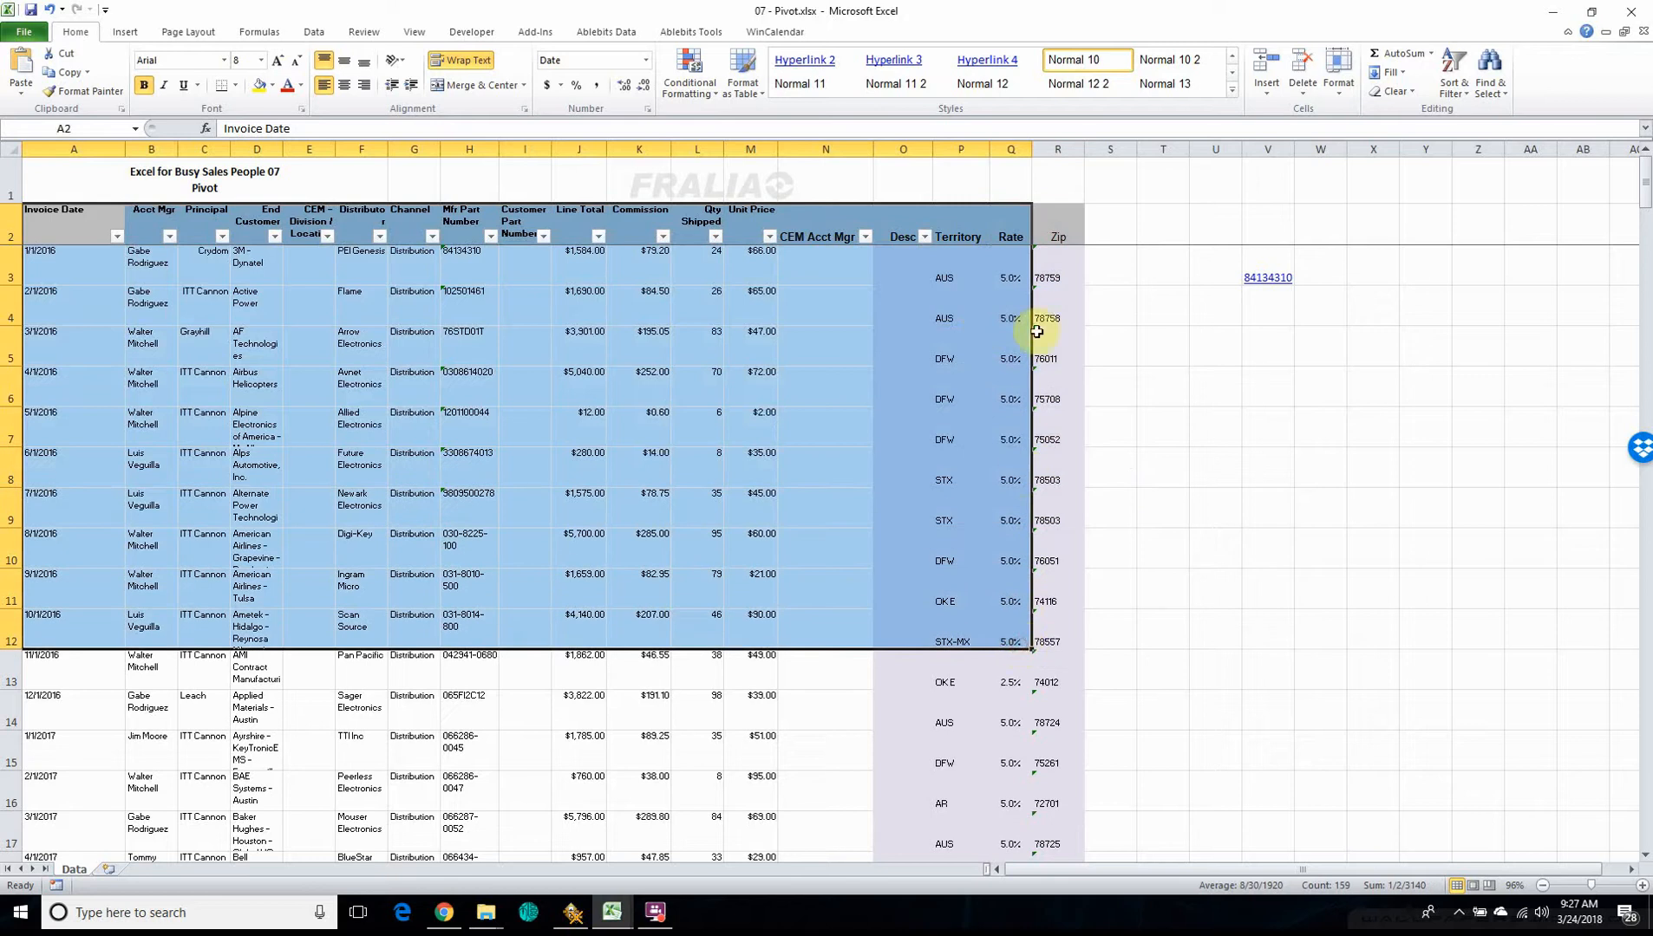
left_click(57, 216)
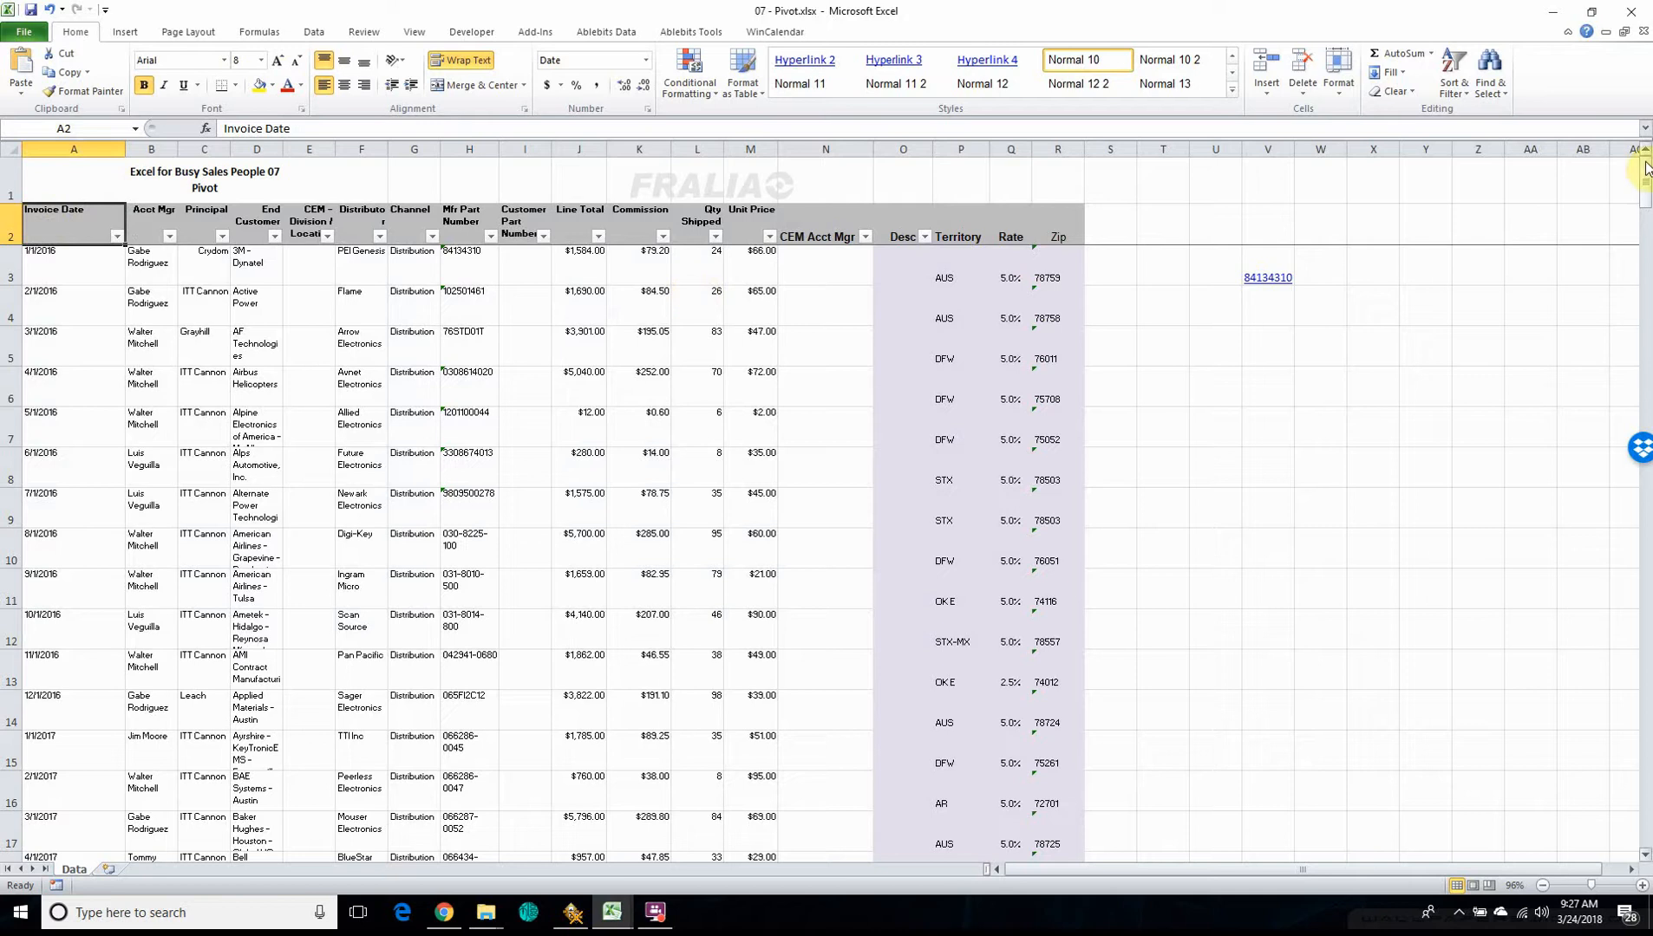
left_click_drag(1646, 168, 1645, 508)
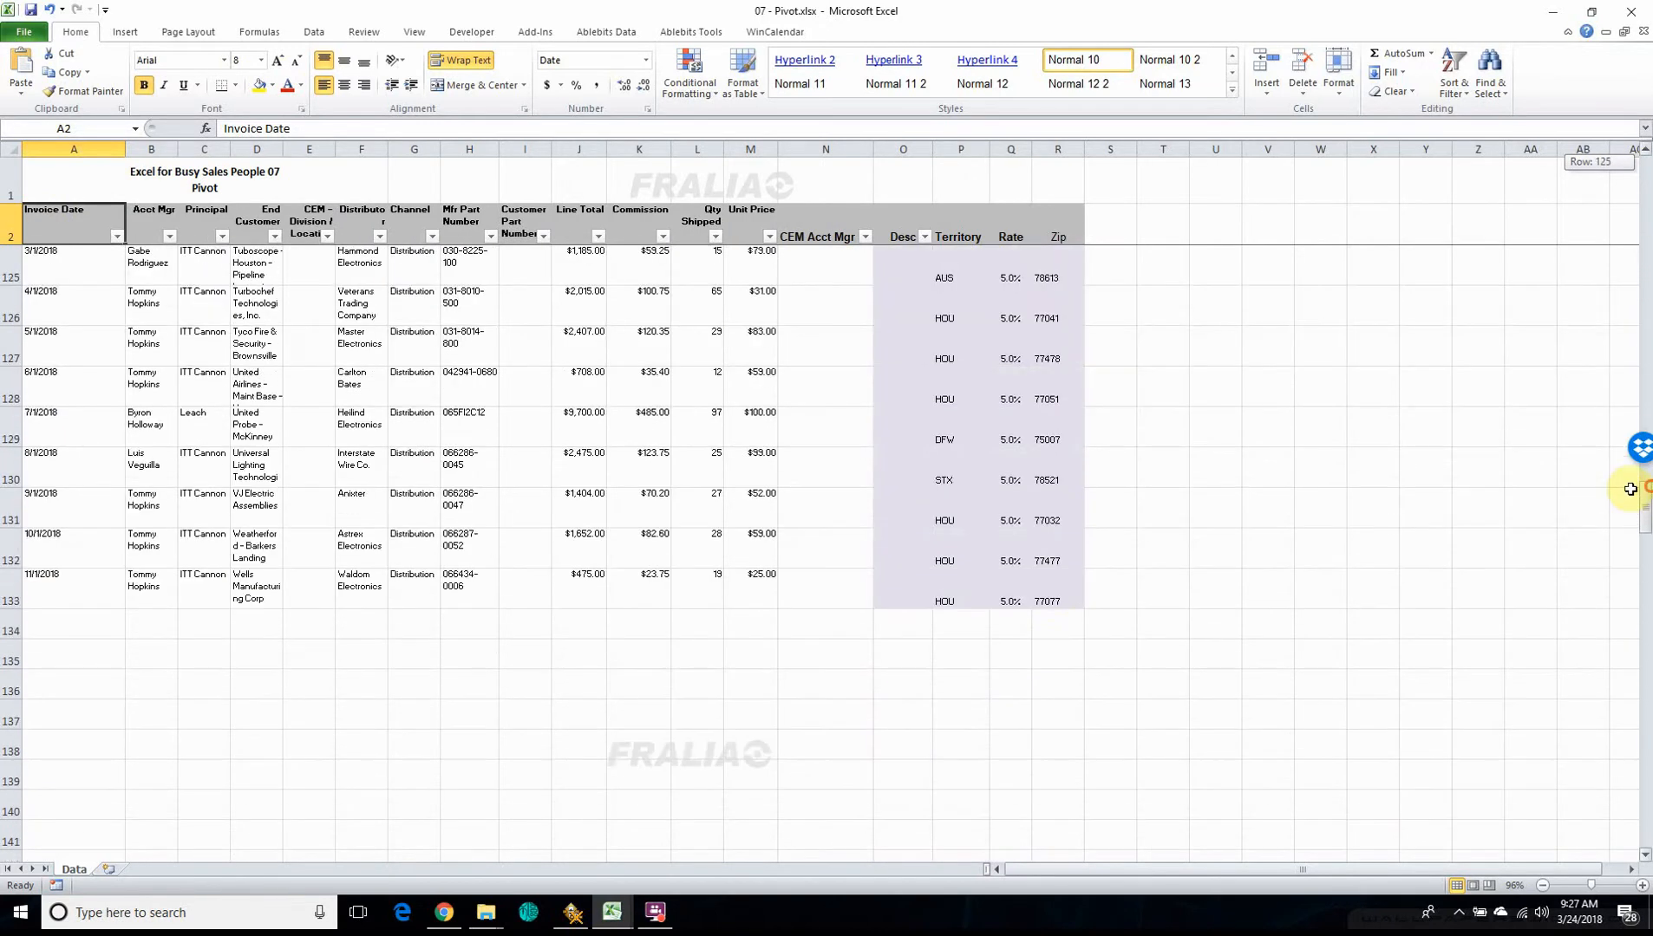
left_click(1058, 598, "shift")
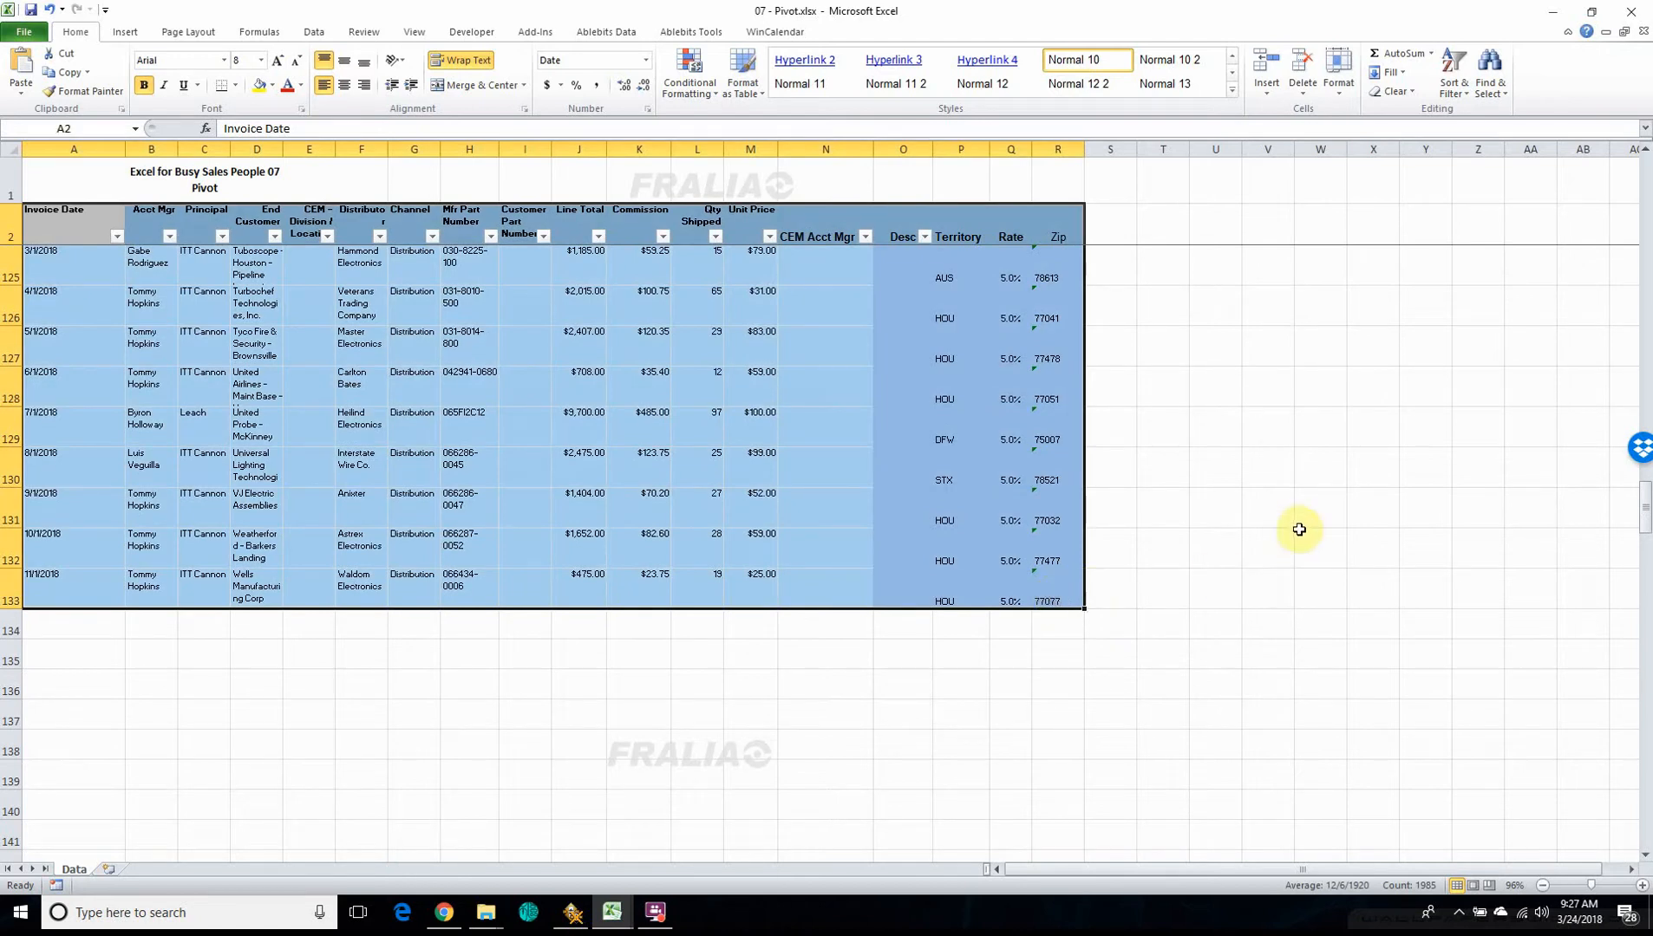
key("Left")
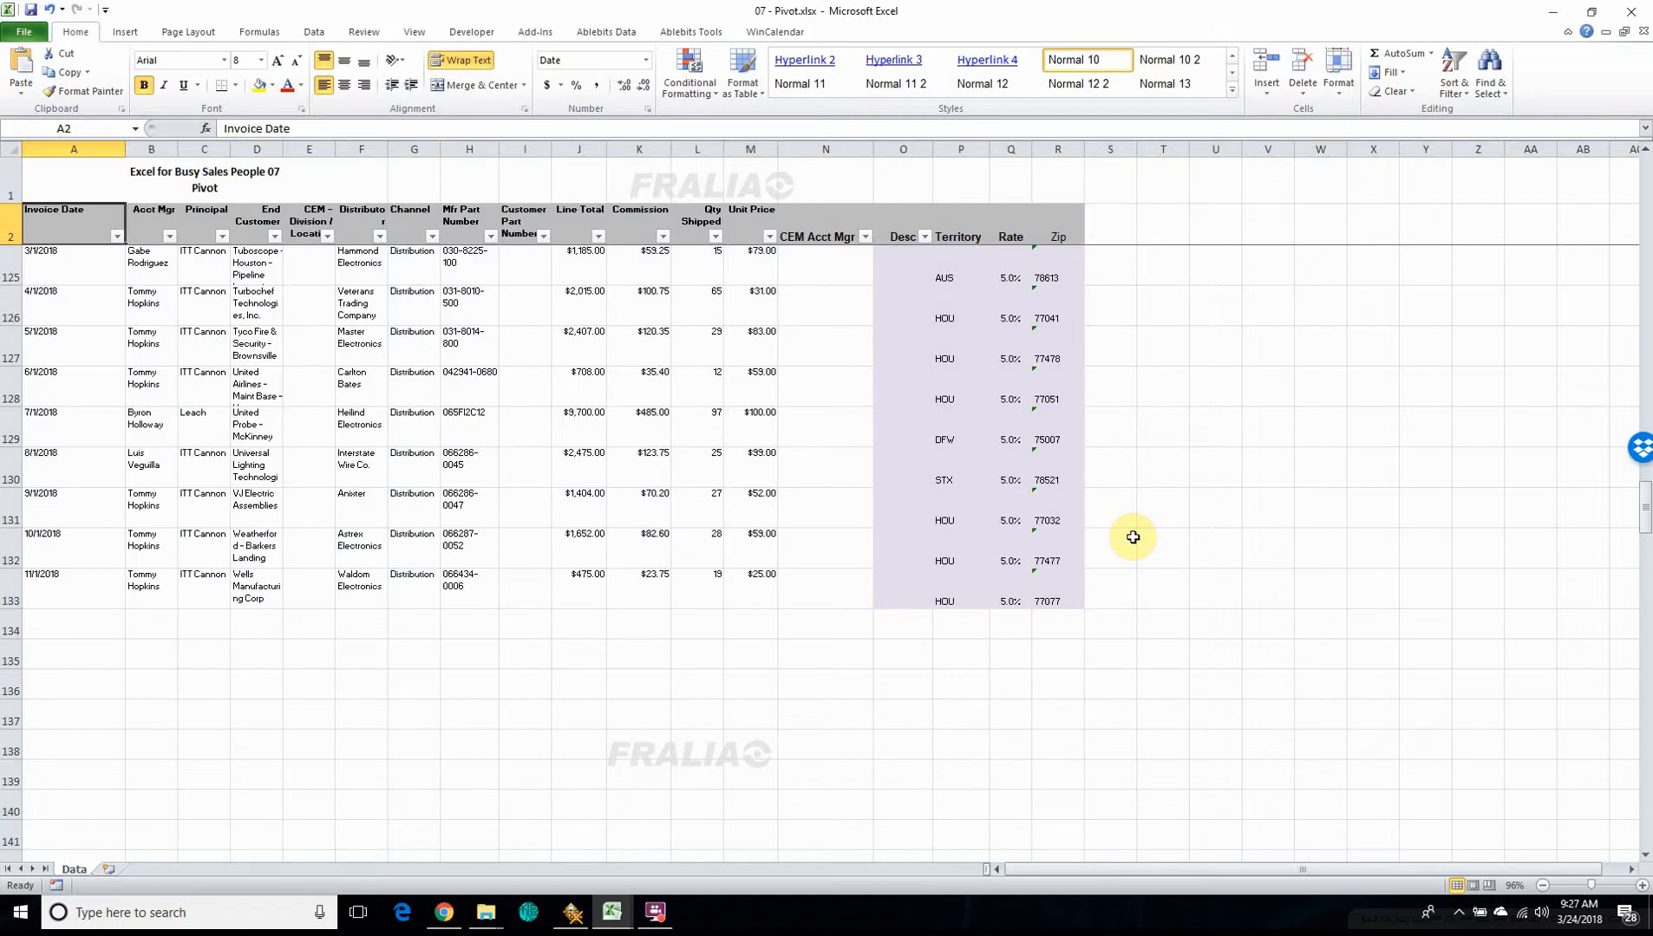
Create a PivotTable on a new worksheet from the data range A2:R133, headers included.
key("ctrl+shift+Down")
key("ctrl+shift+Down")
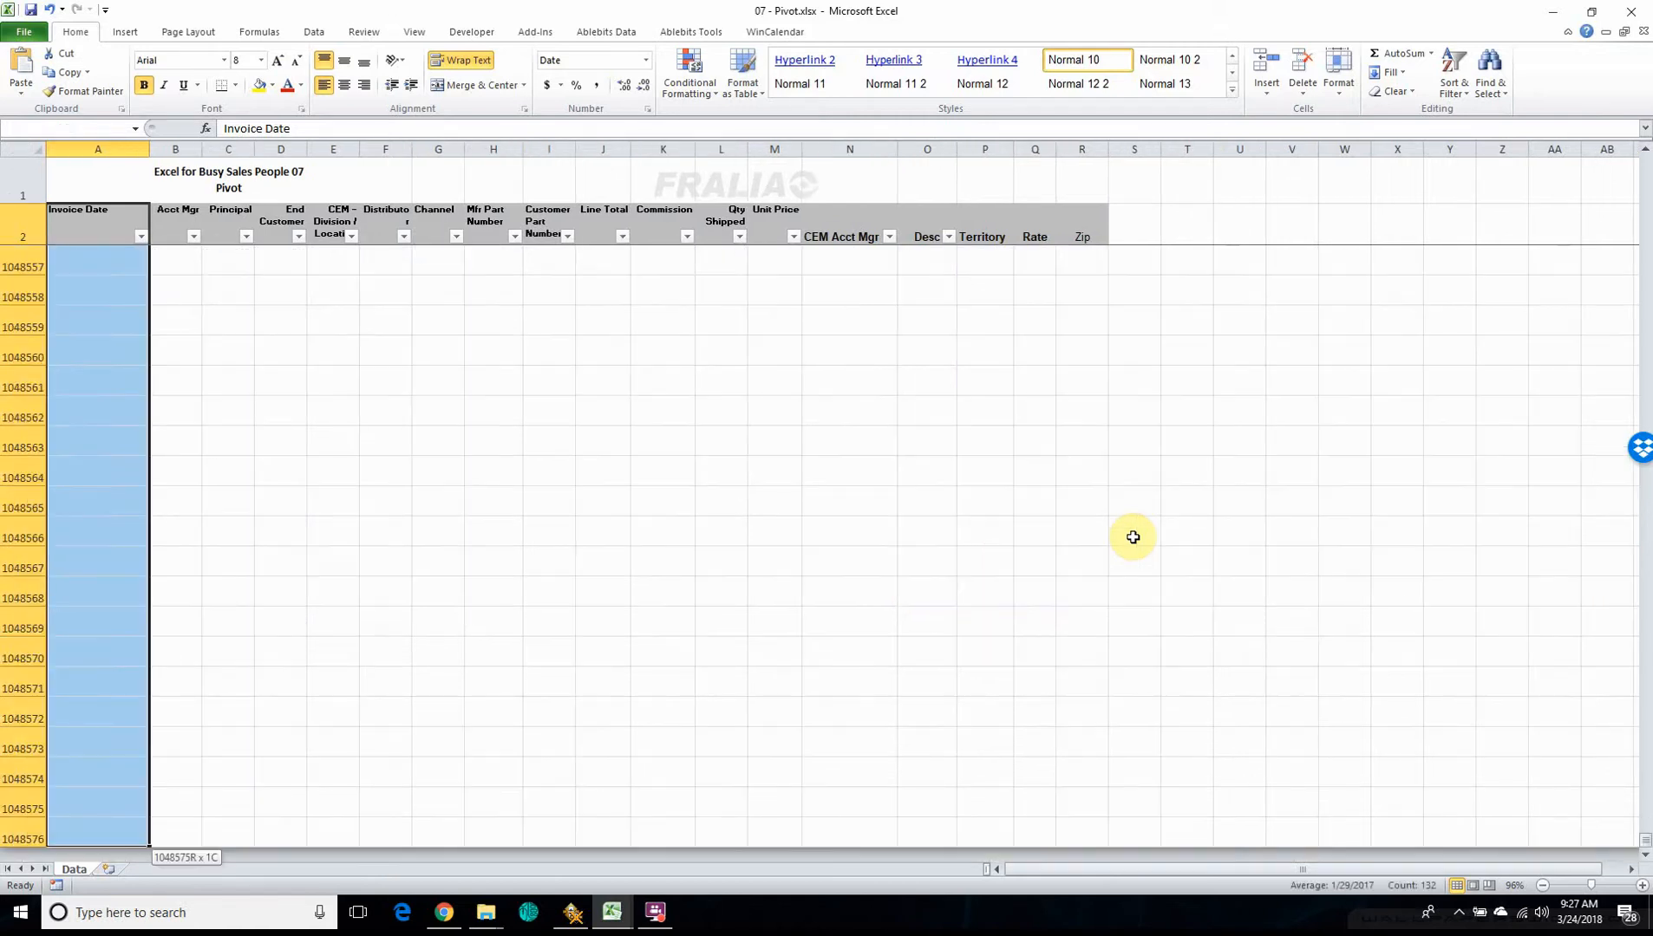
key("ctrl+shift+Up")
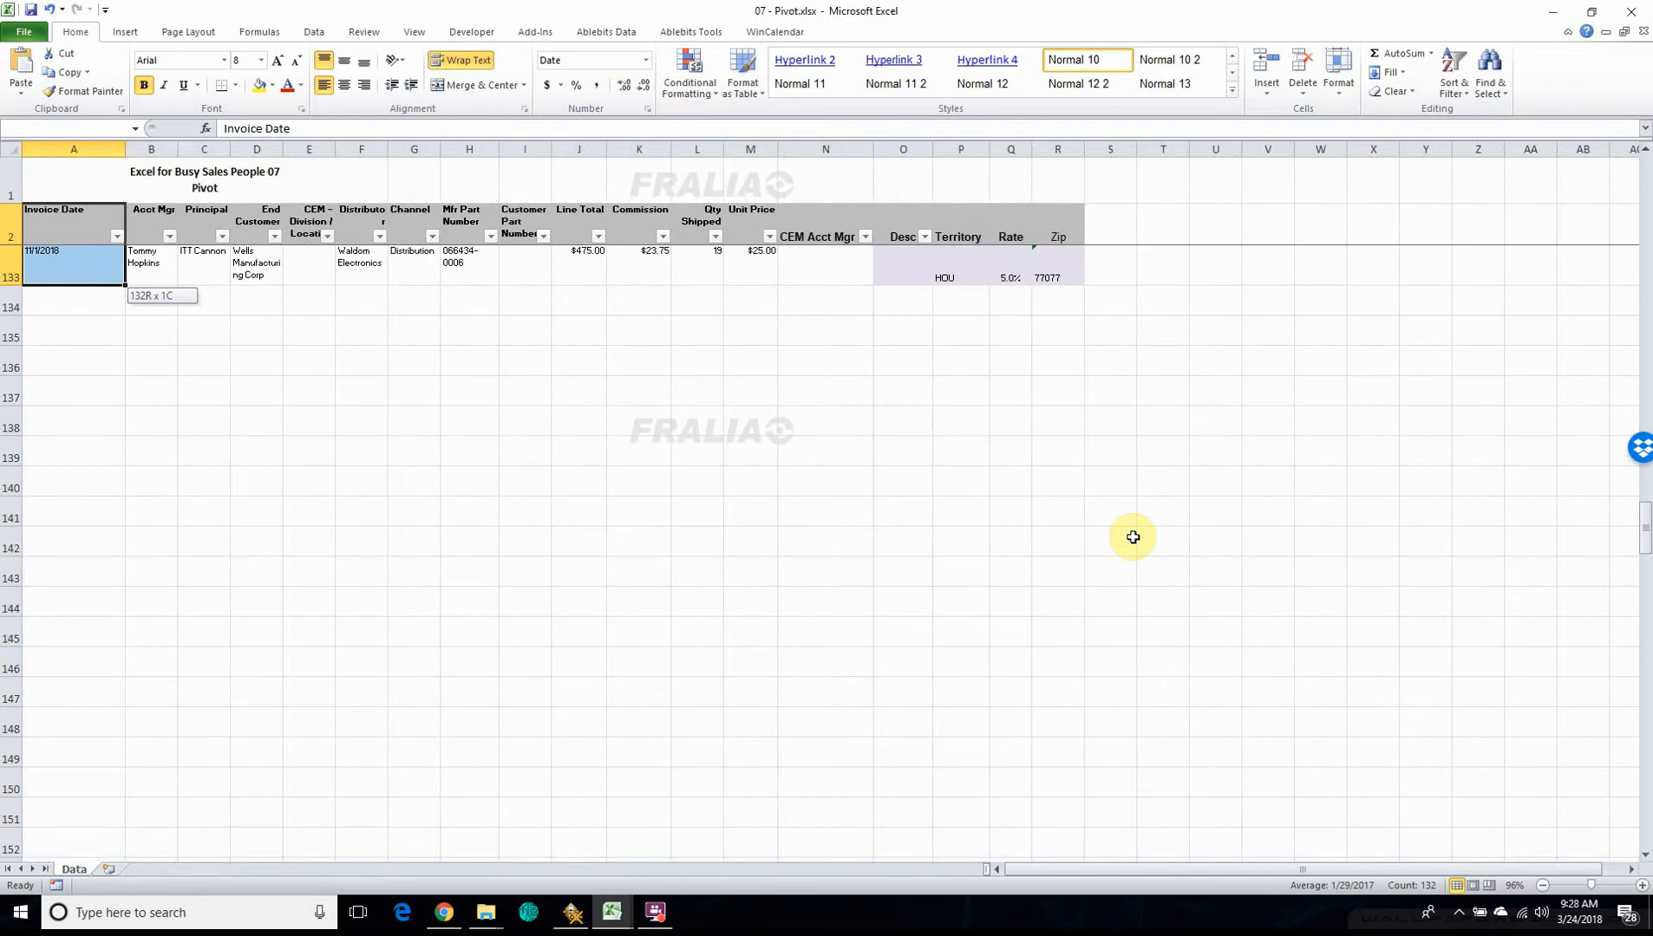
key("ctrl+shift+Right")
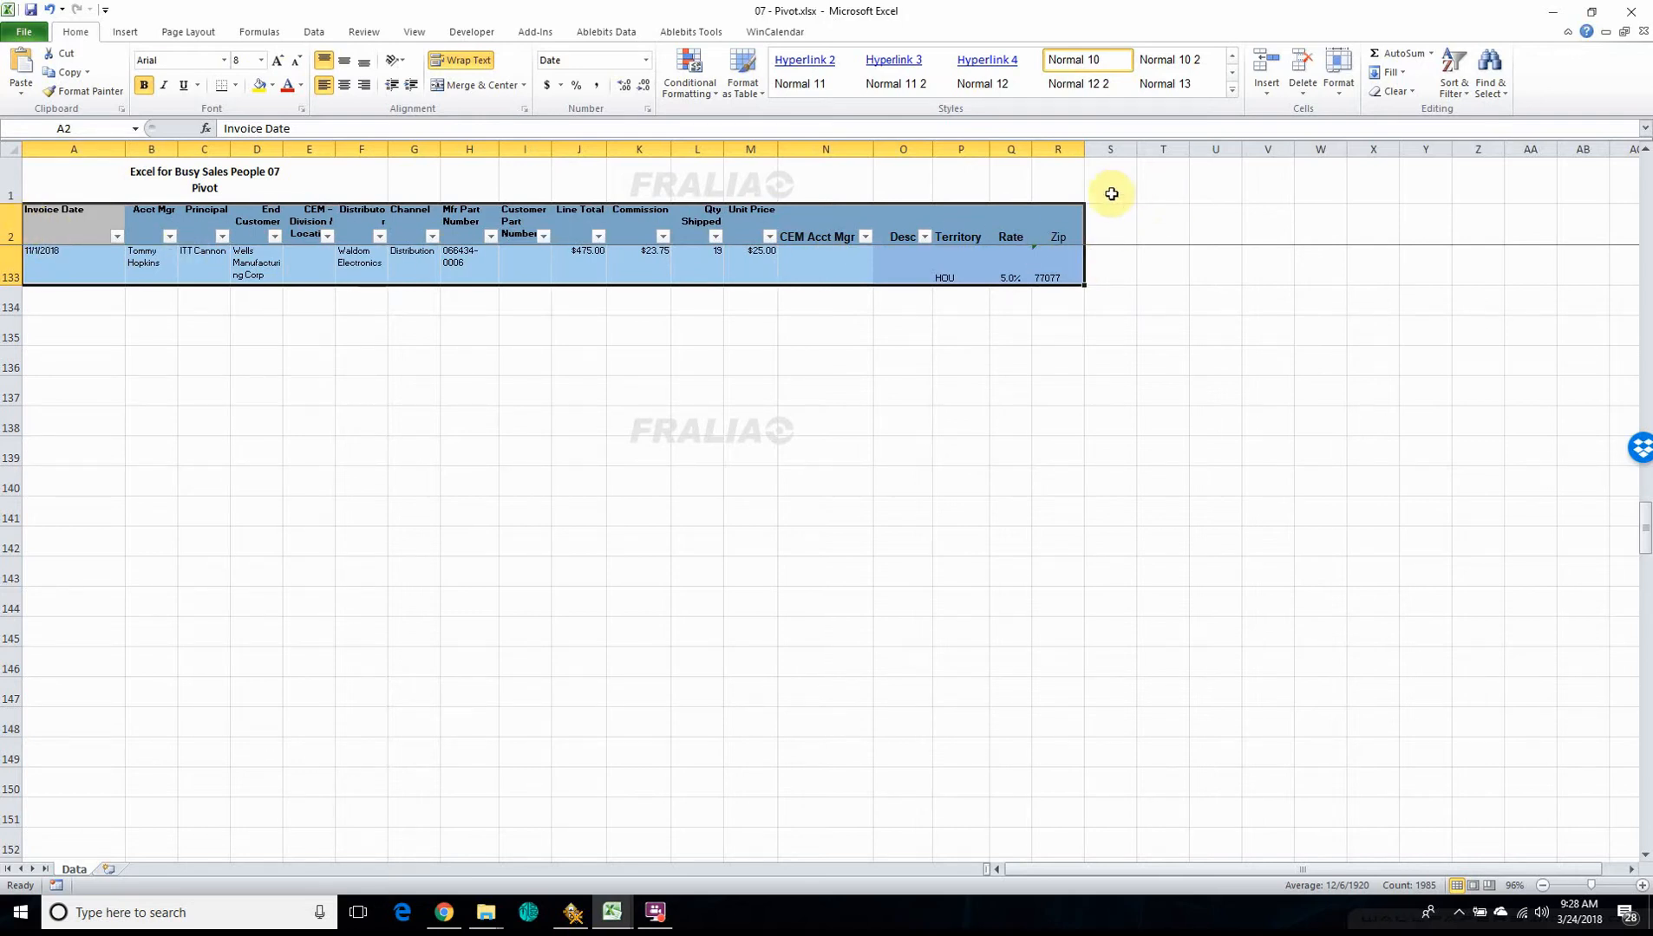
scroll(1084, 420, "up", 20)
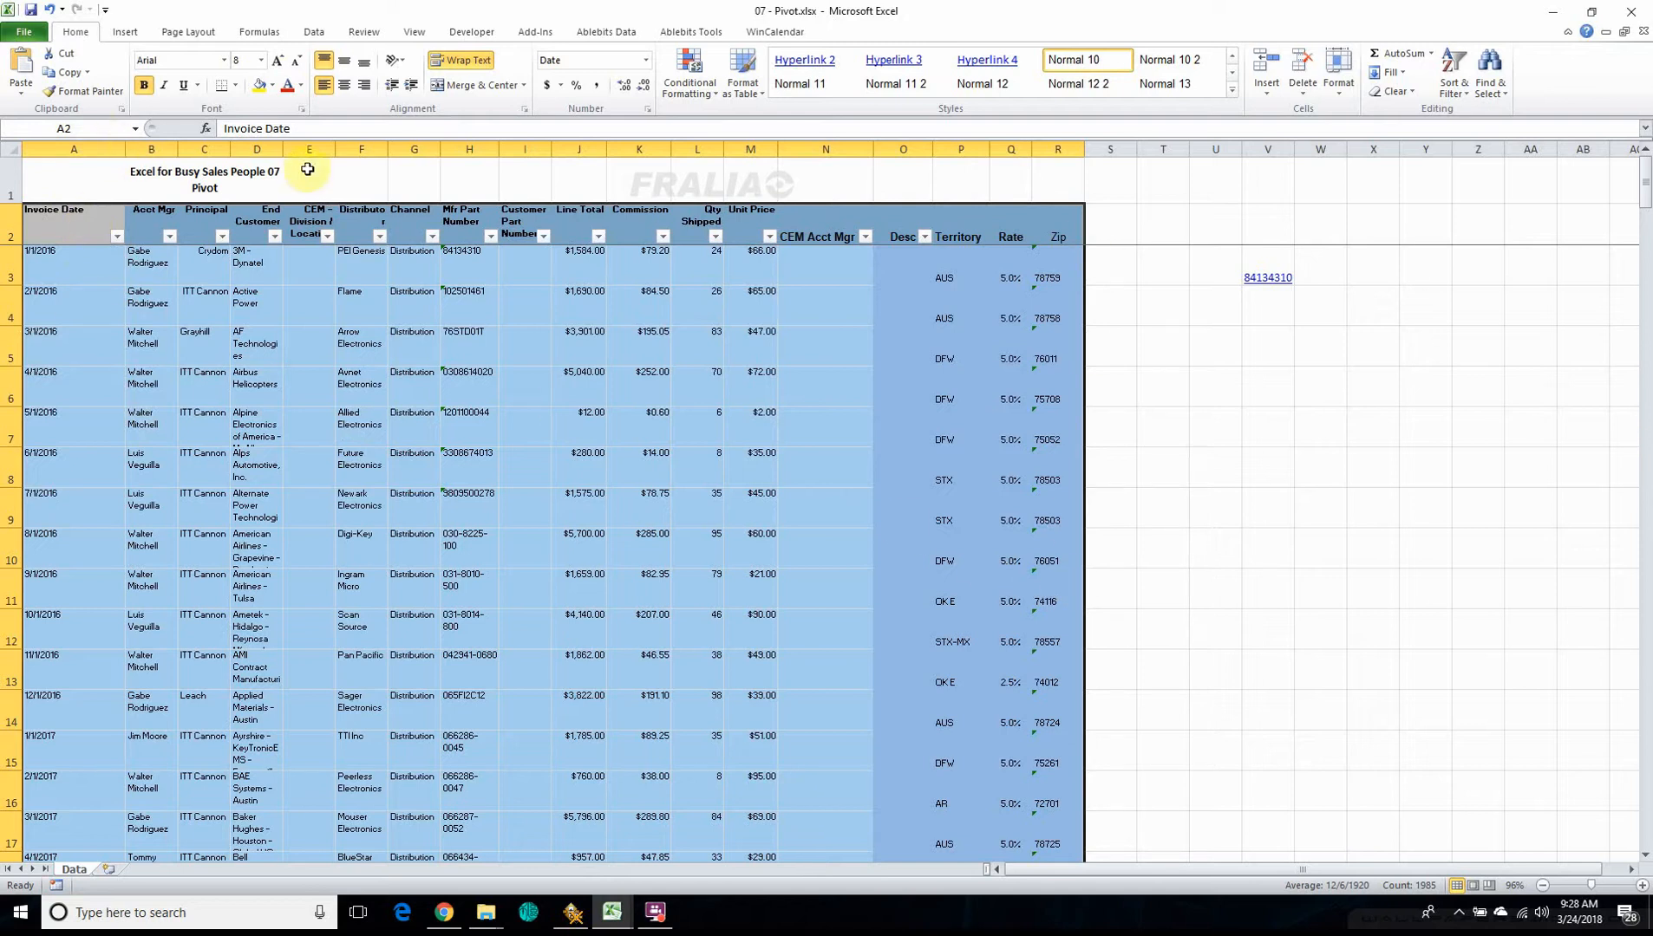
left_click(124, 35)
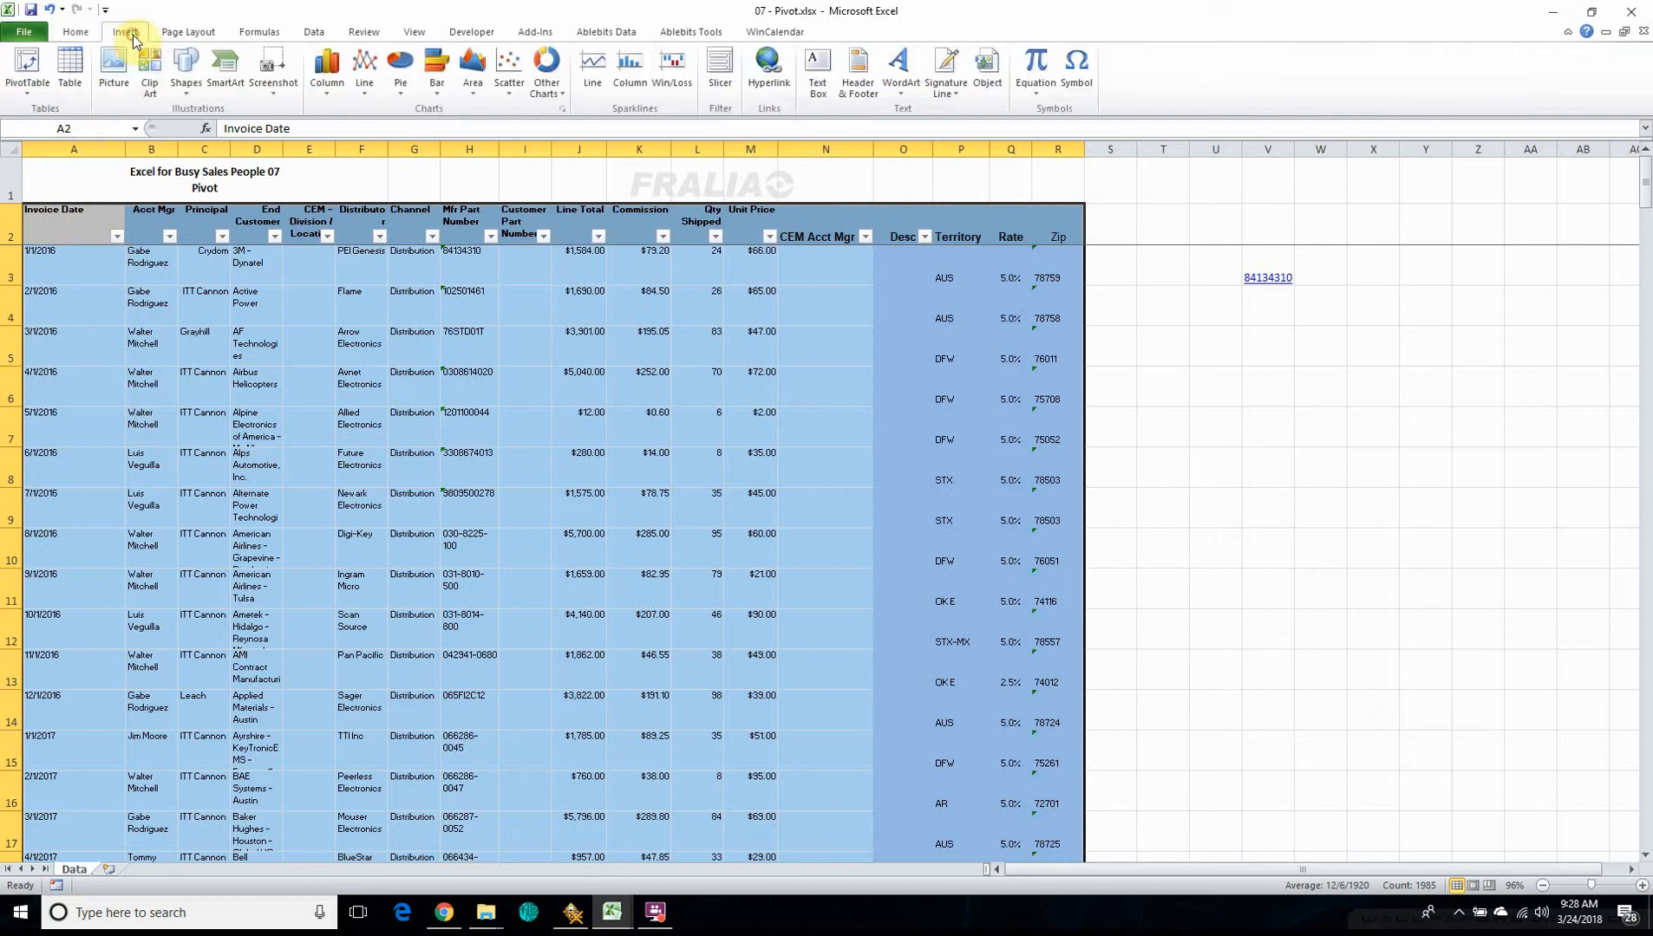
left_click(26, 69)
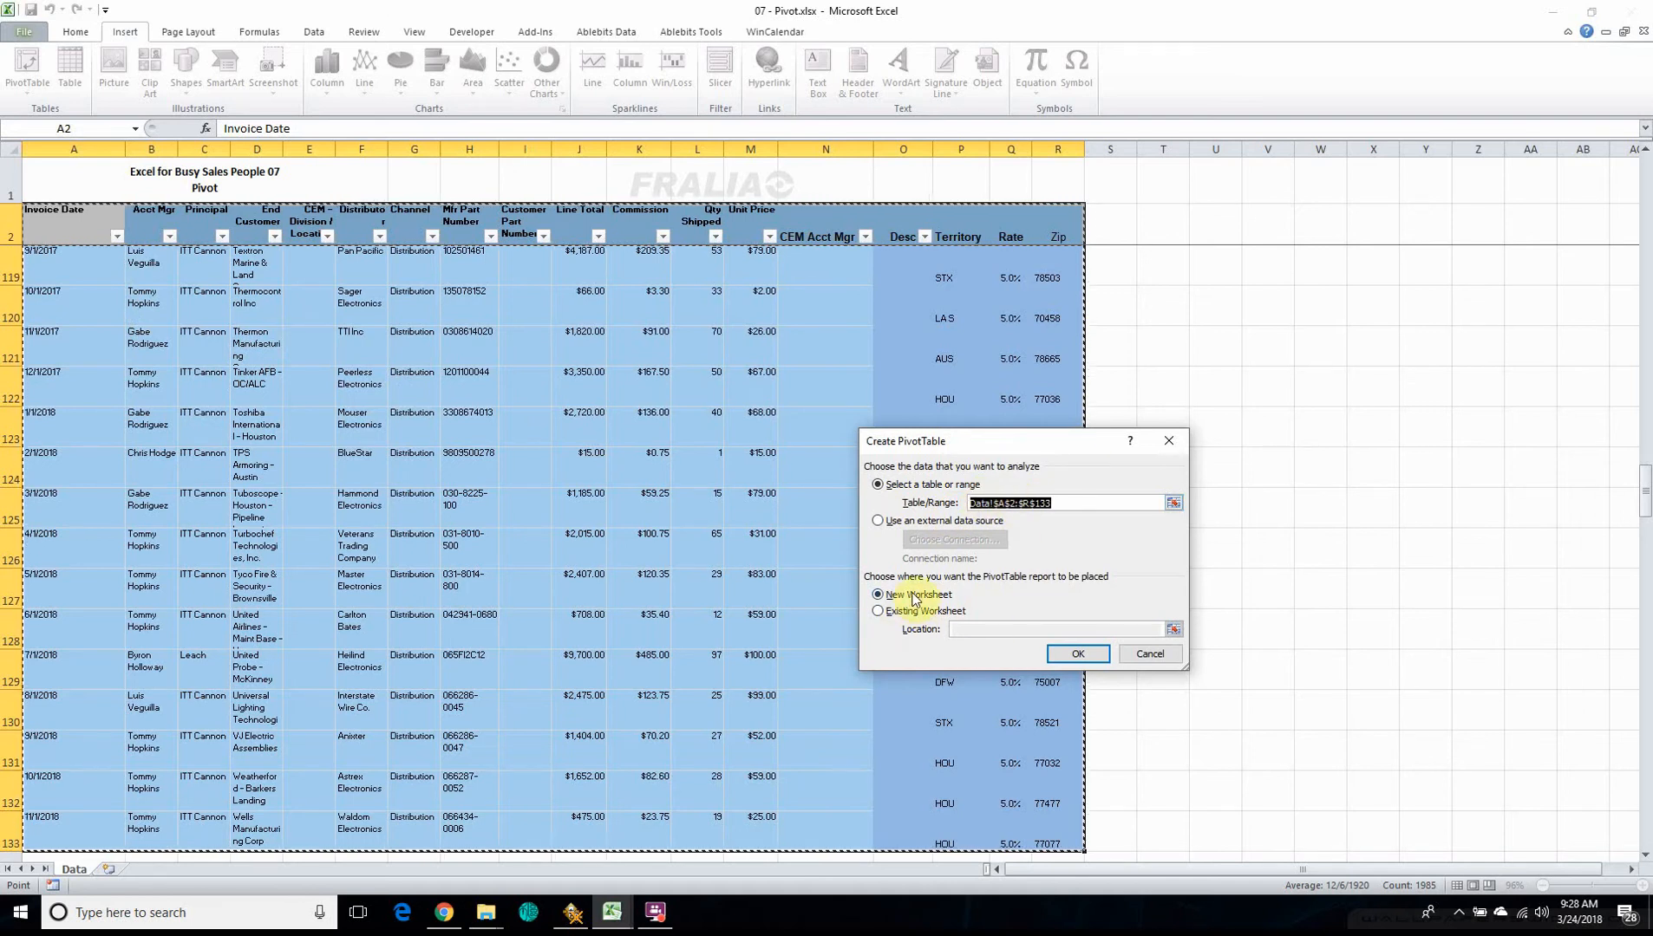
left_click(1080, 654)
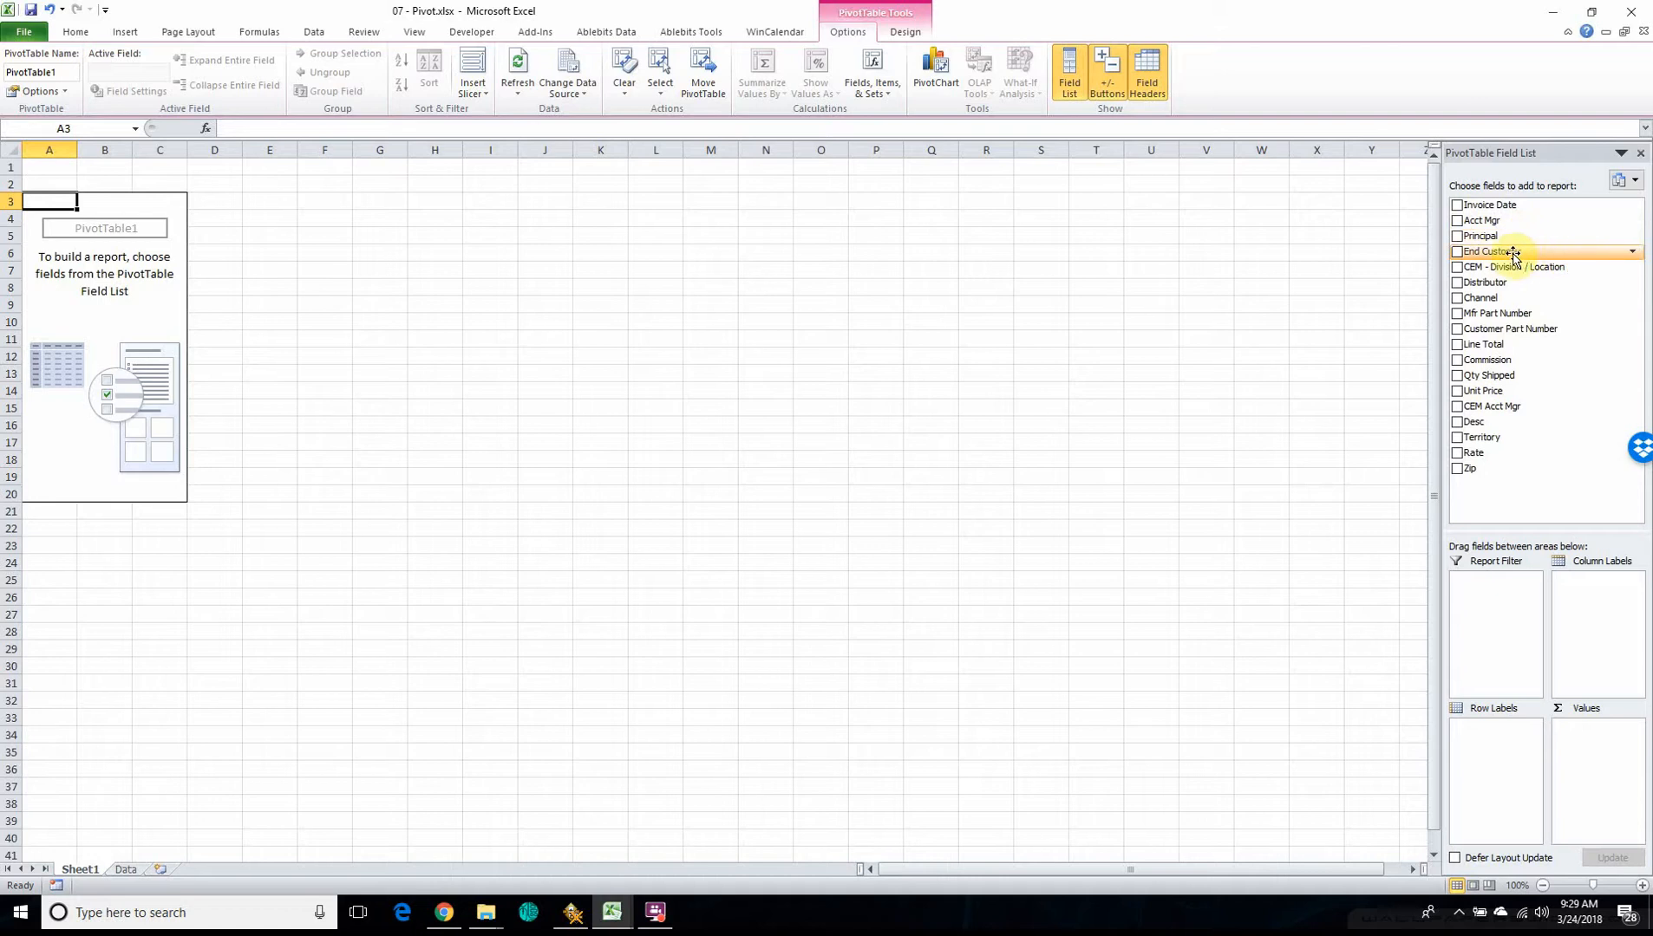
Add End Customer as the PivotTable's row labels and Line Total as its summed values.
left_click_drag(1501, 251, 1494, 745)
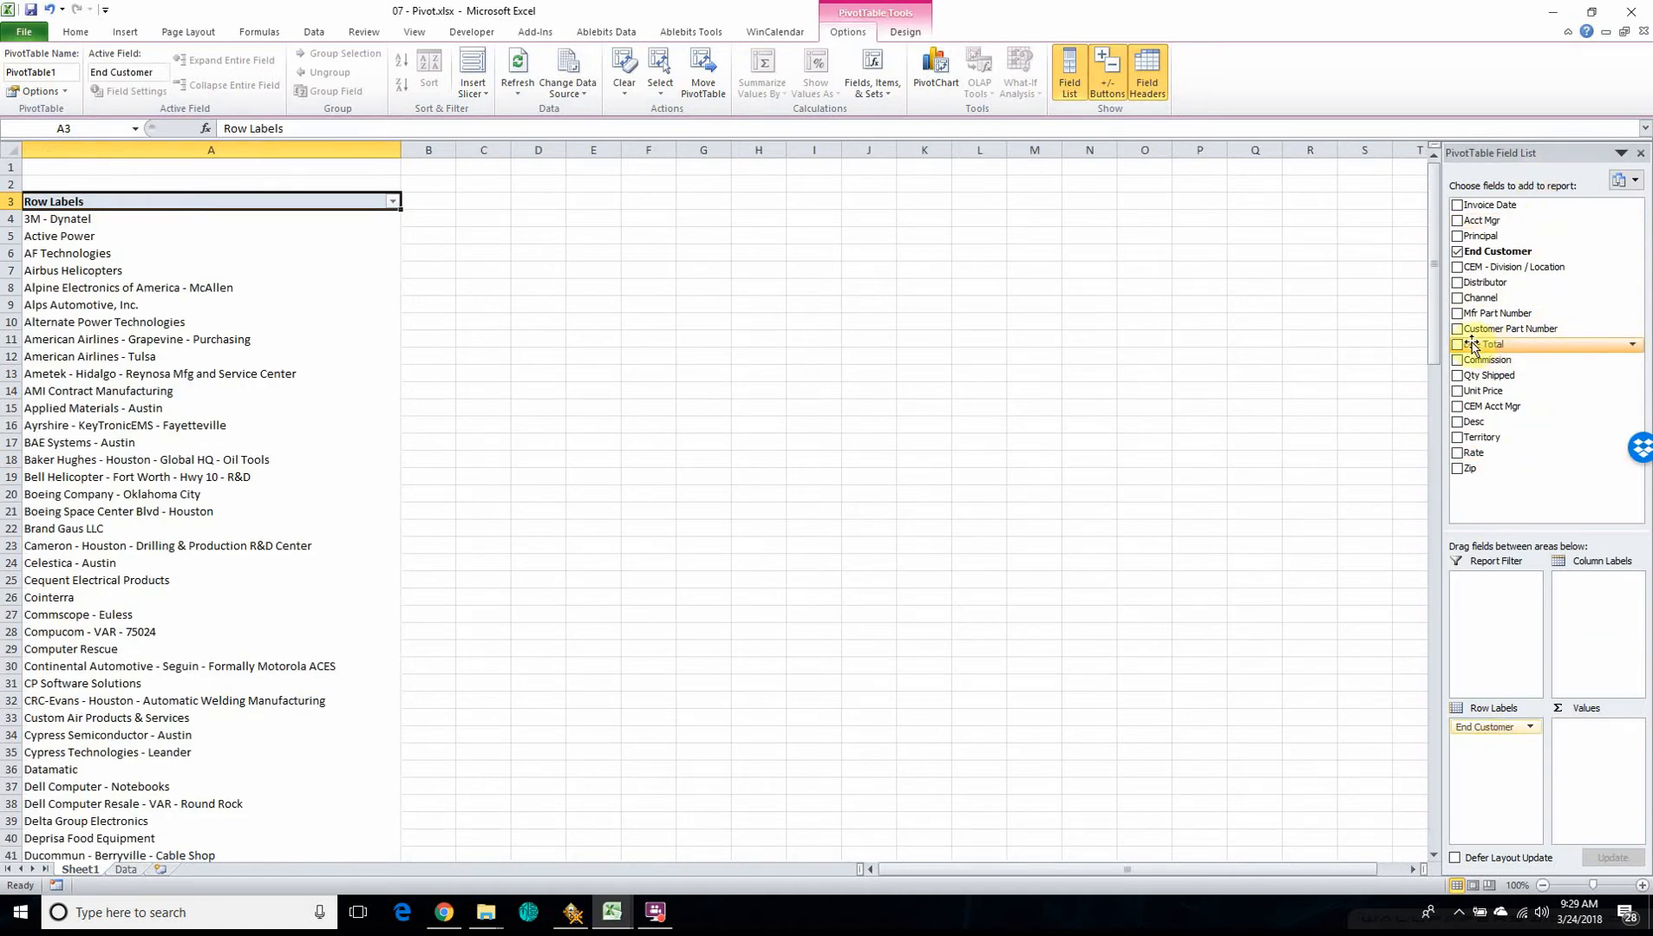
left_click_drag(1472, 347, 1605, 742)
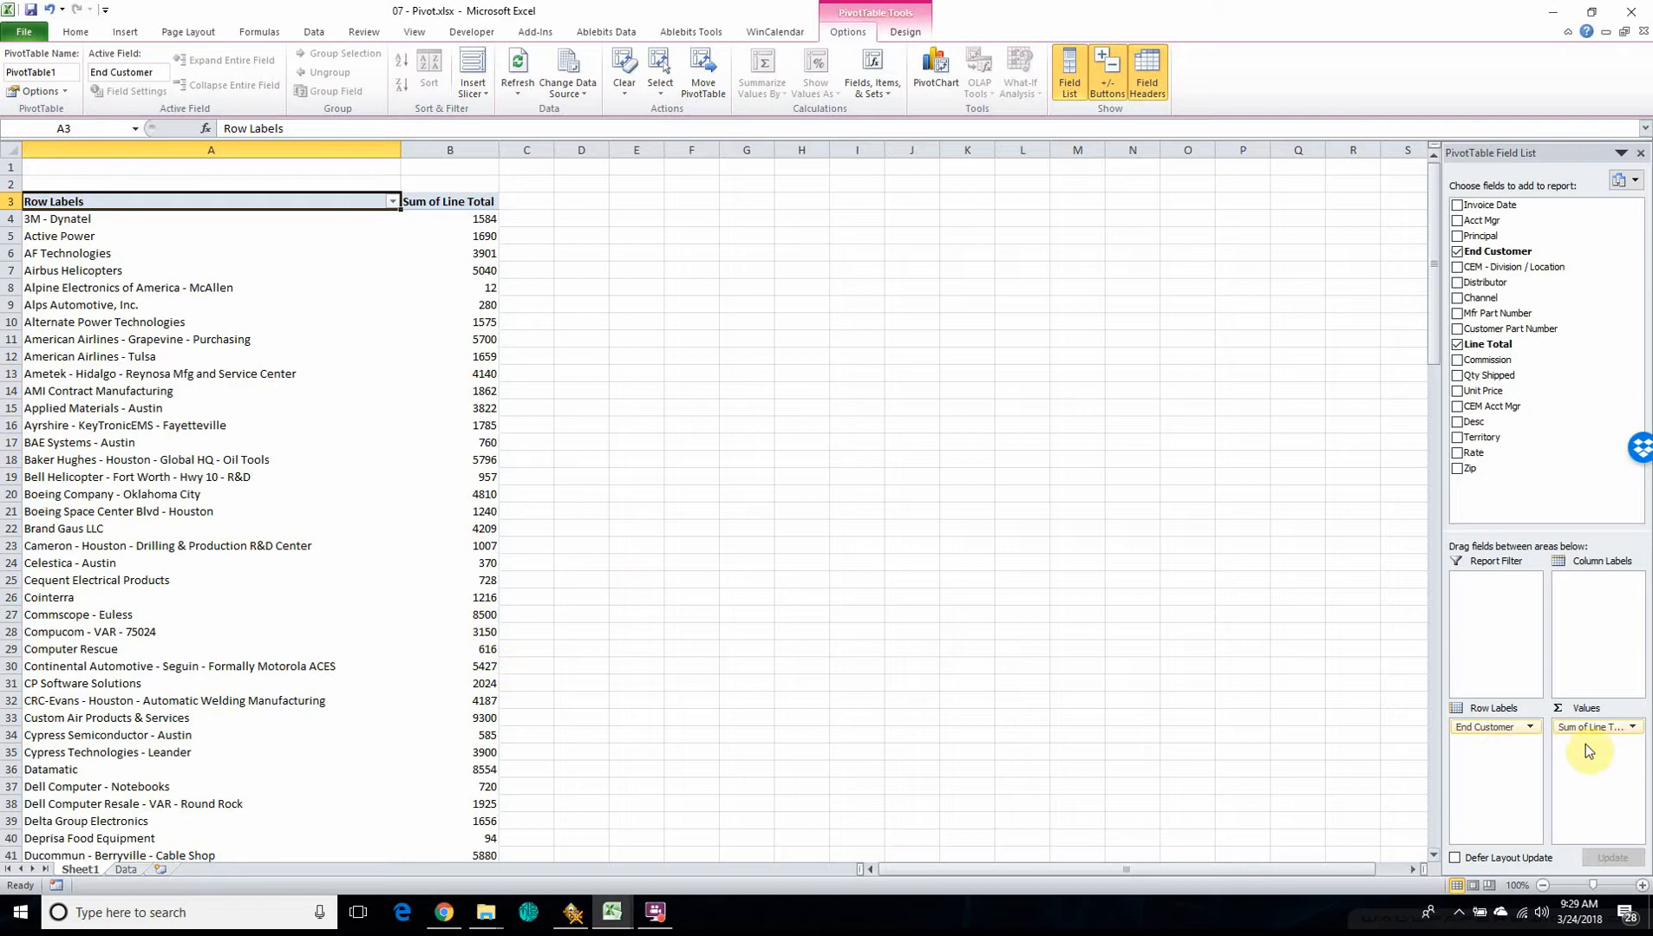
Format the Sum of Line Total values as Number with 0 decimal places and a 1000 separator.
left_click(1632, 728)
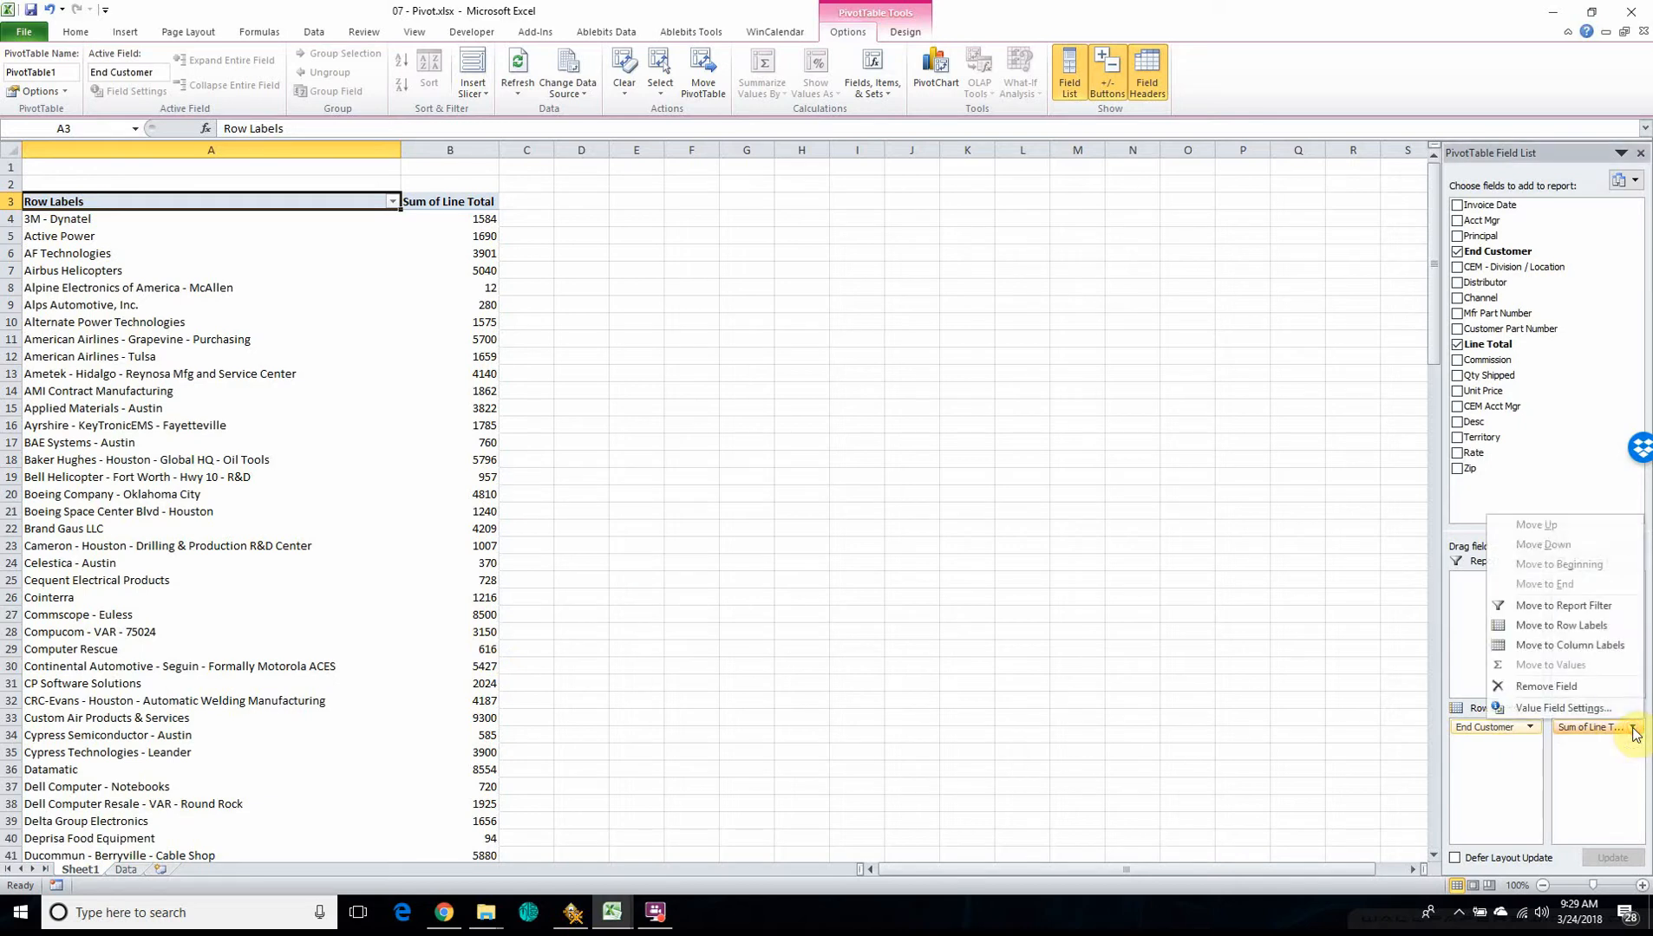
left_click(1562, 710)
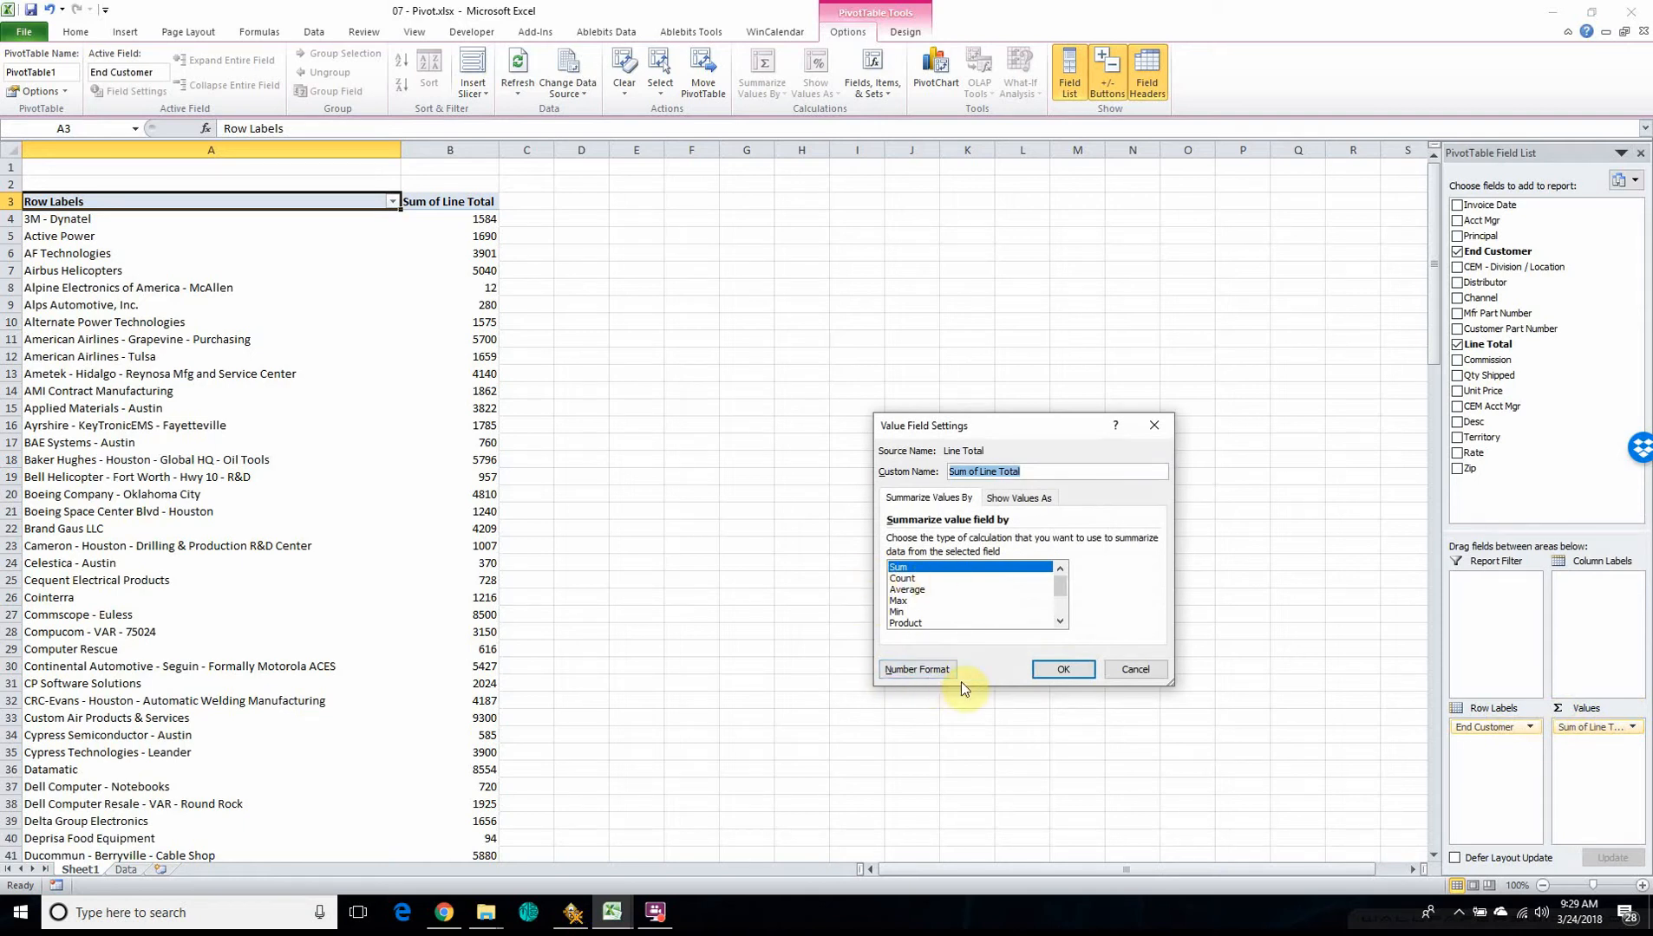
left_click(920, 677)
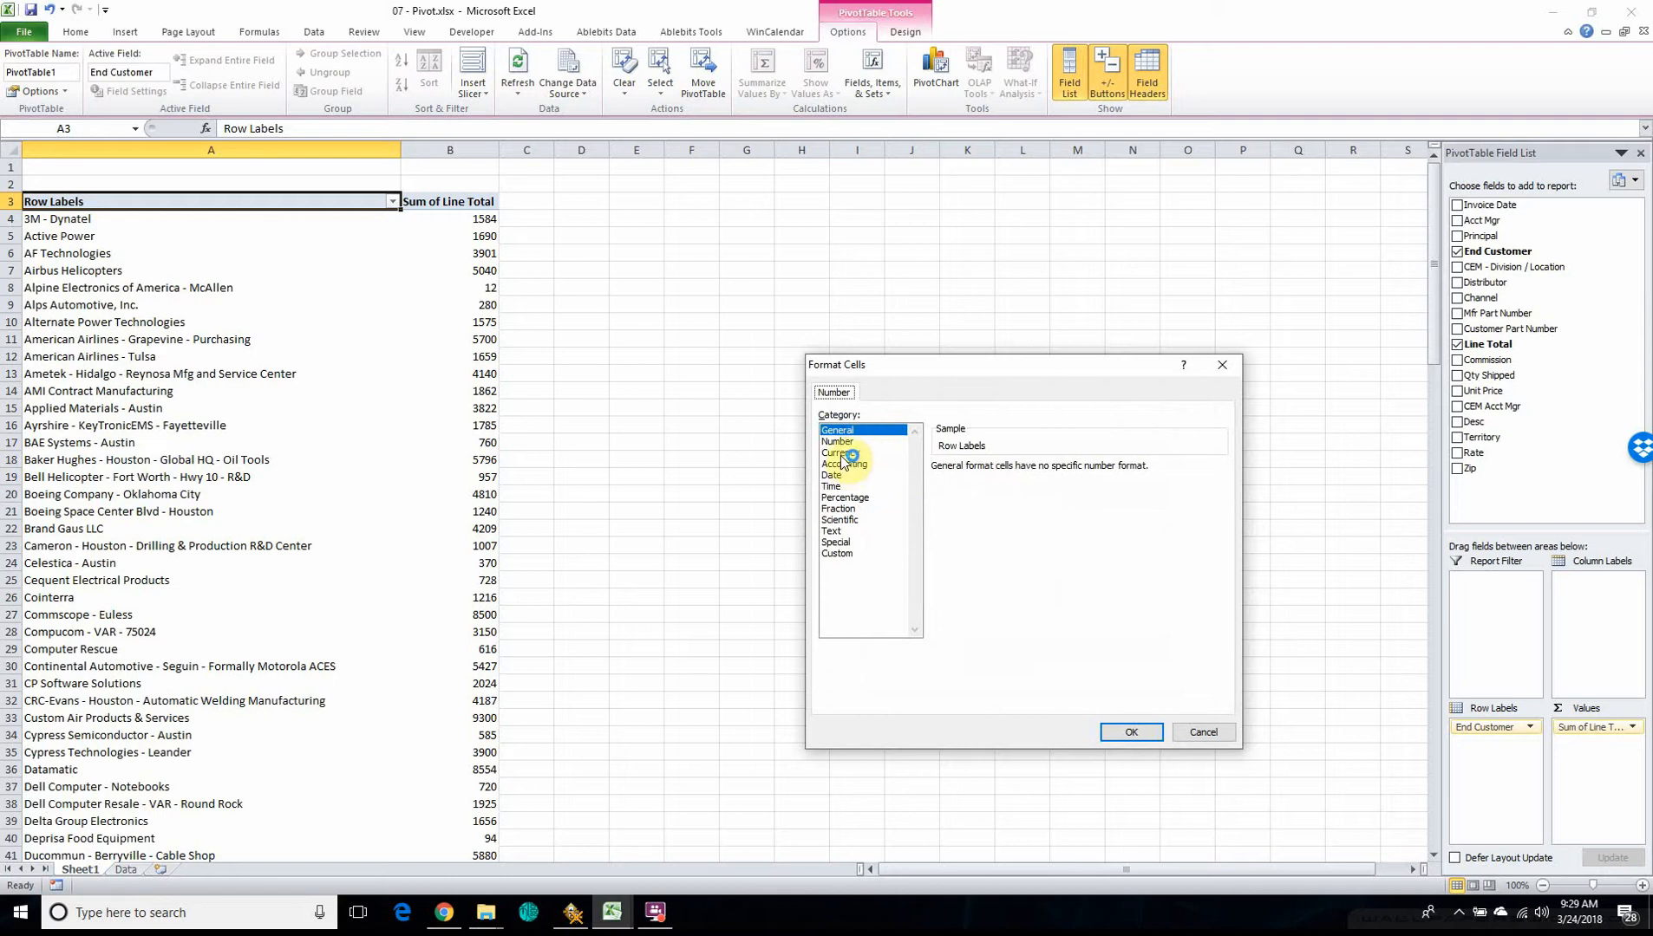
left_click(838, 441)
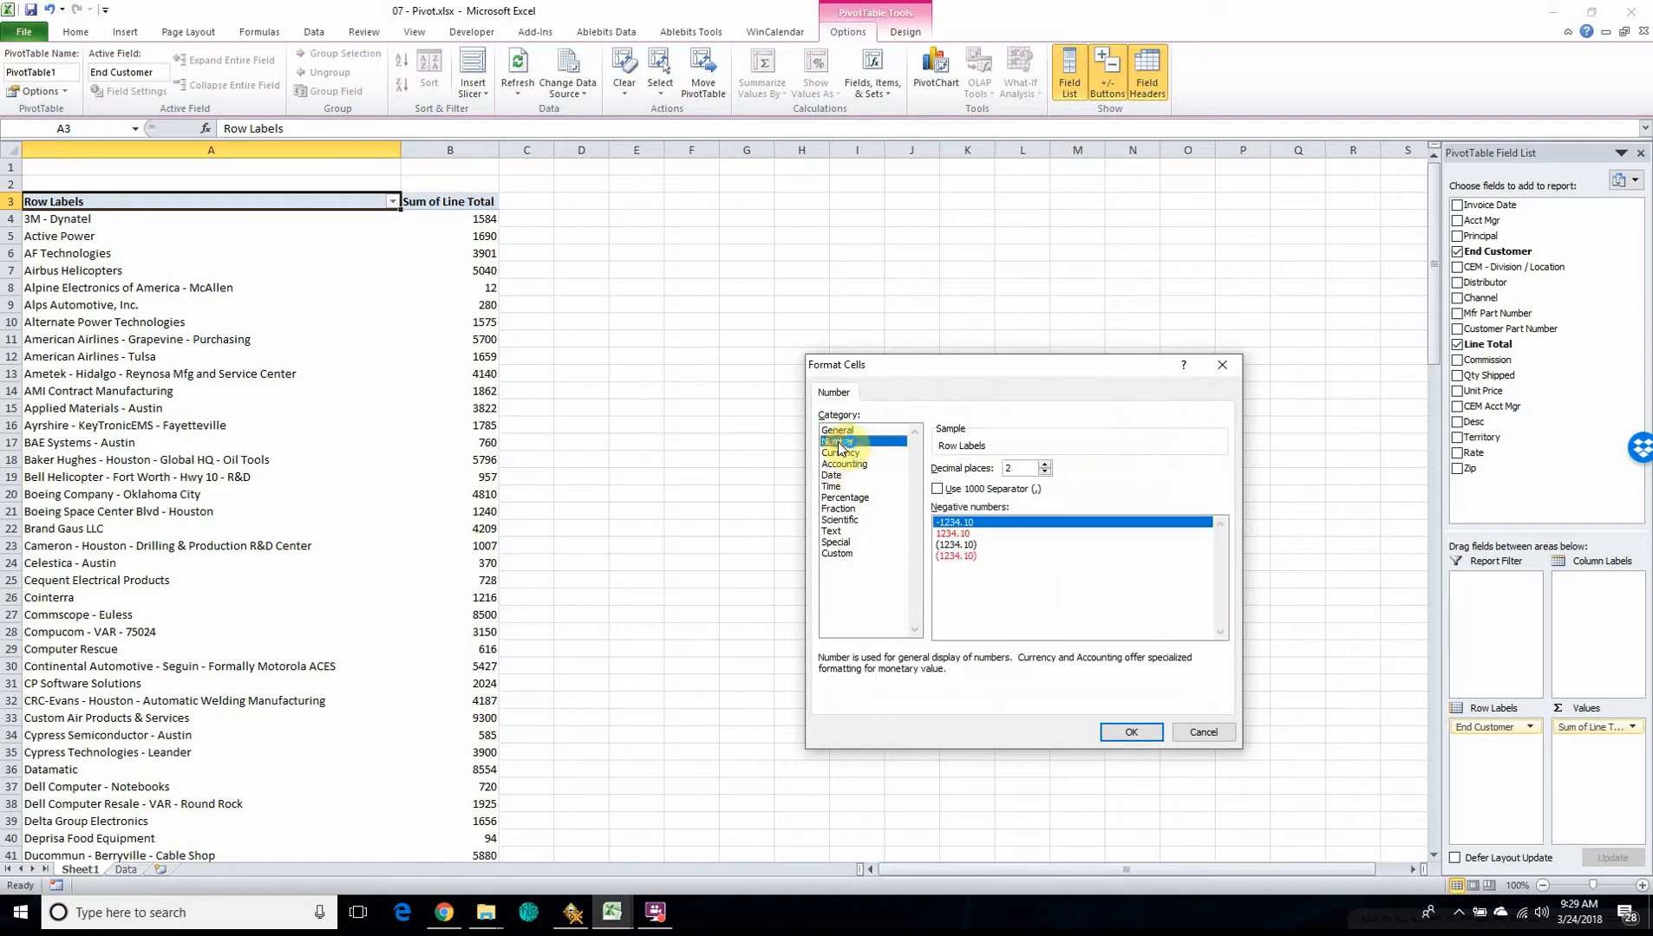
left_click(1045, 473)
left_click(937, 489)
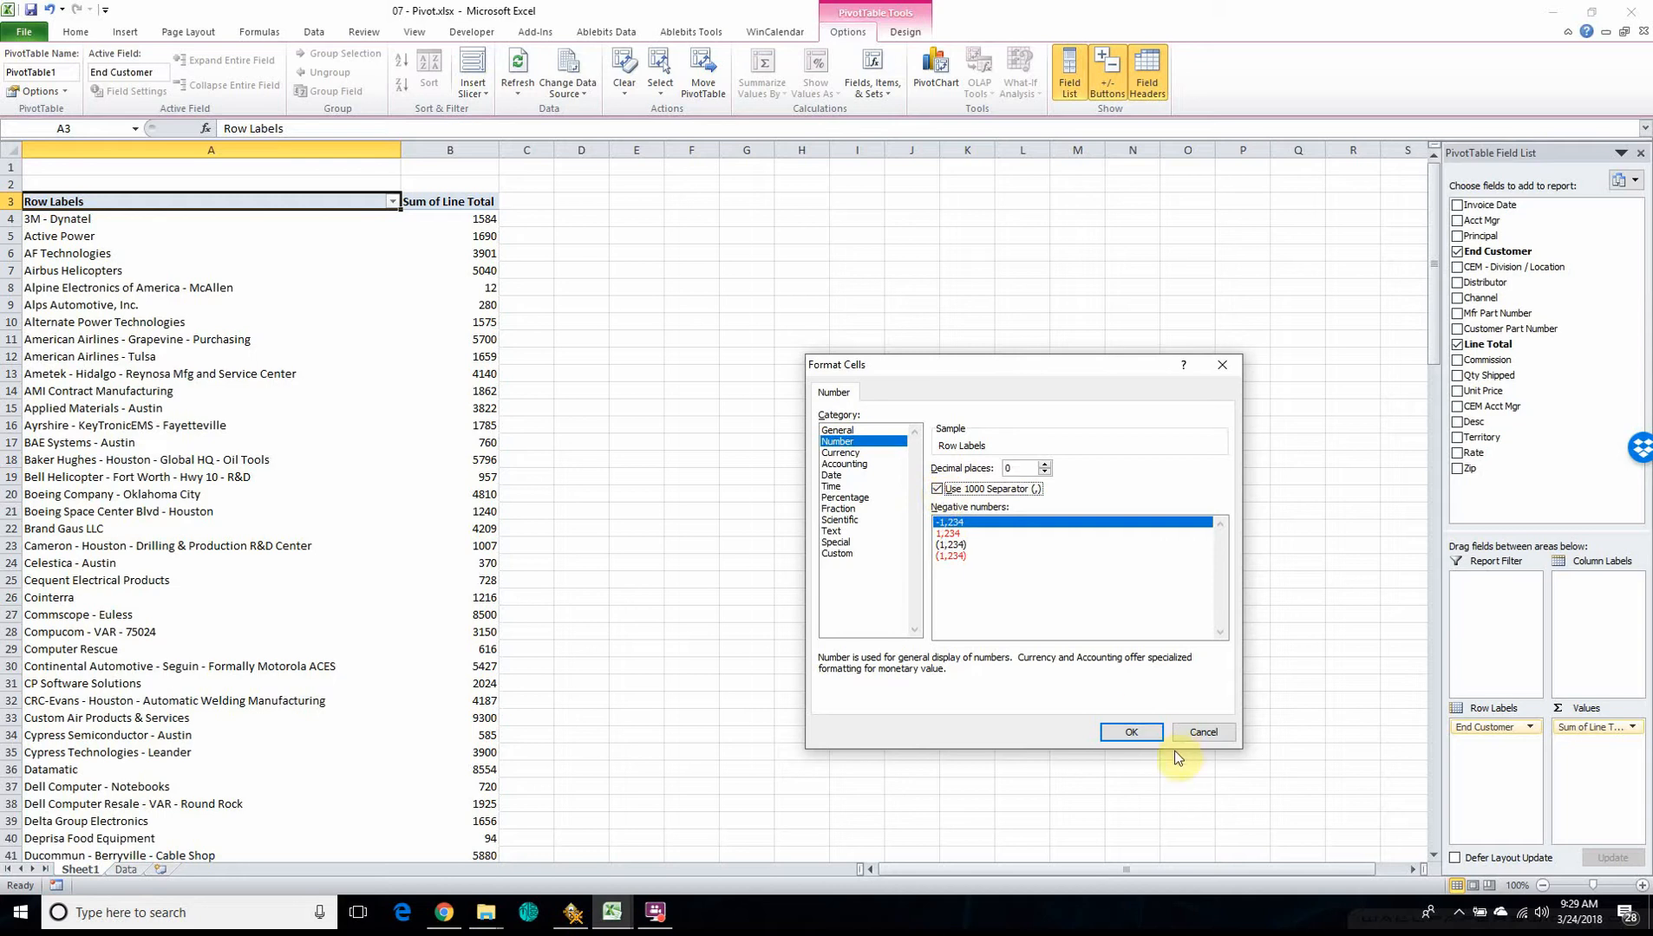
left_click(1128, 733)
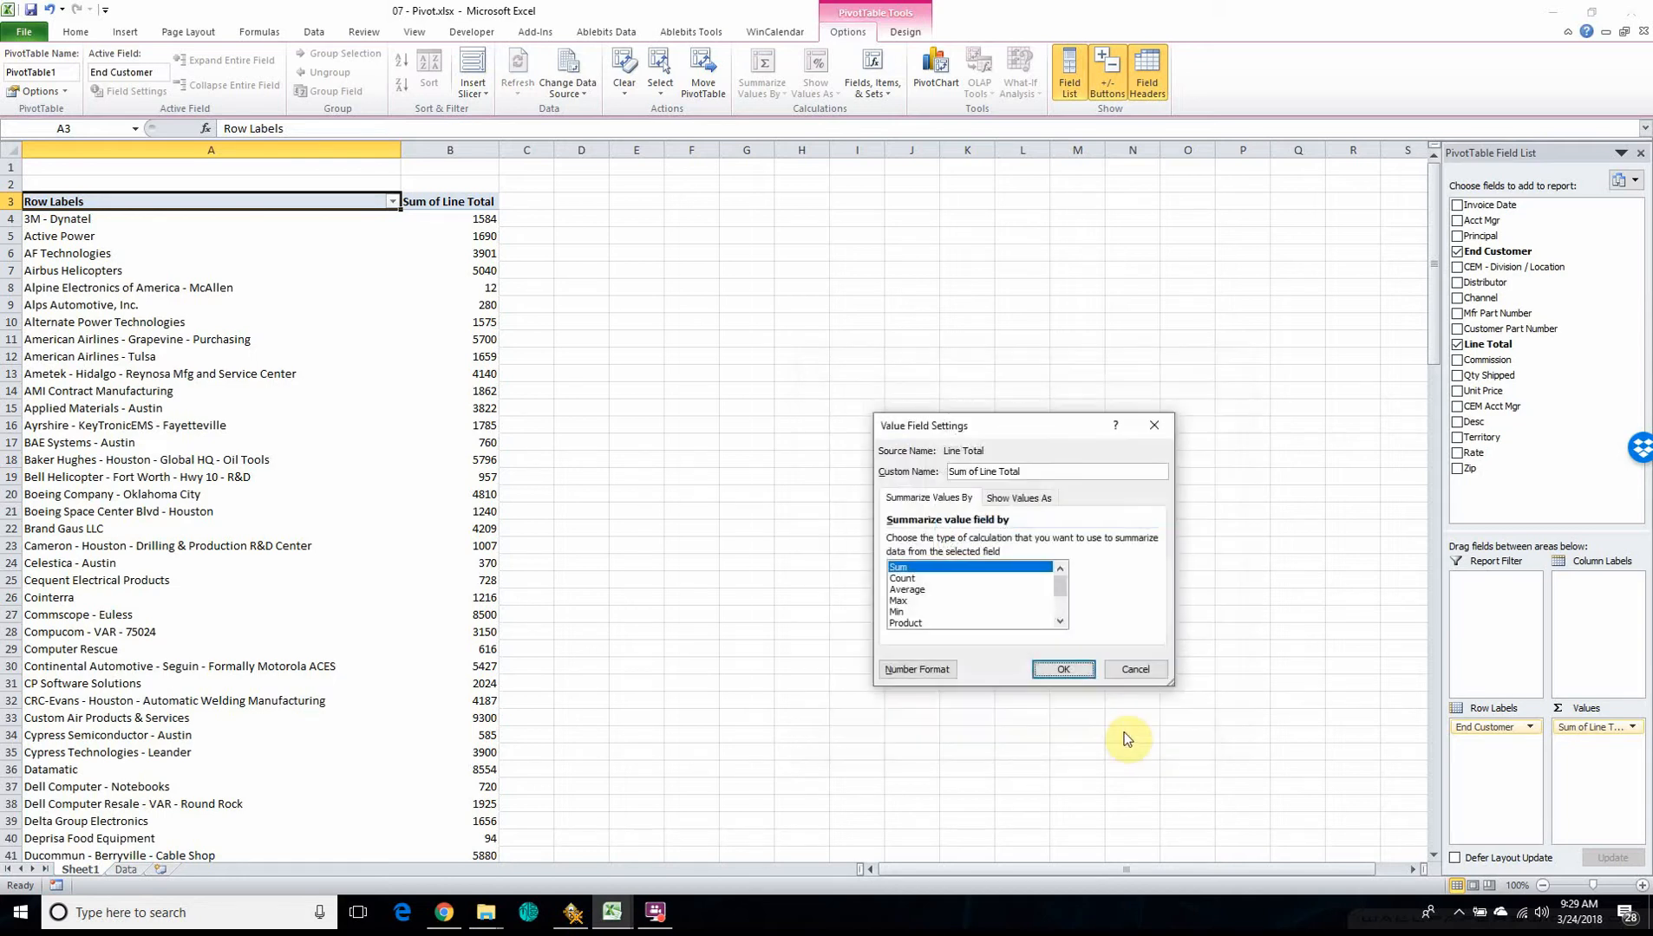
left_click(1063, 670)
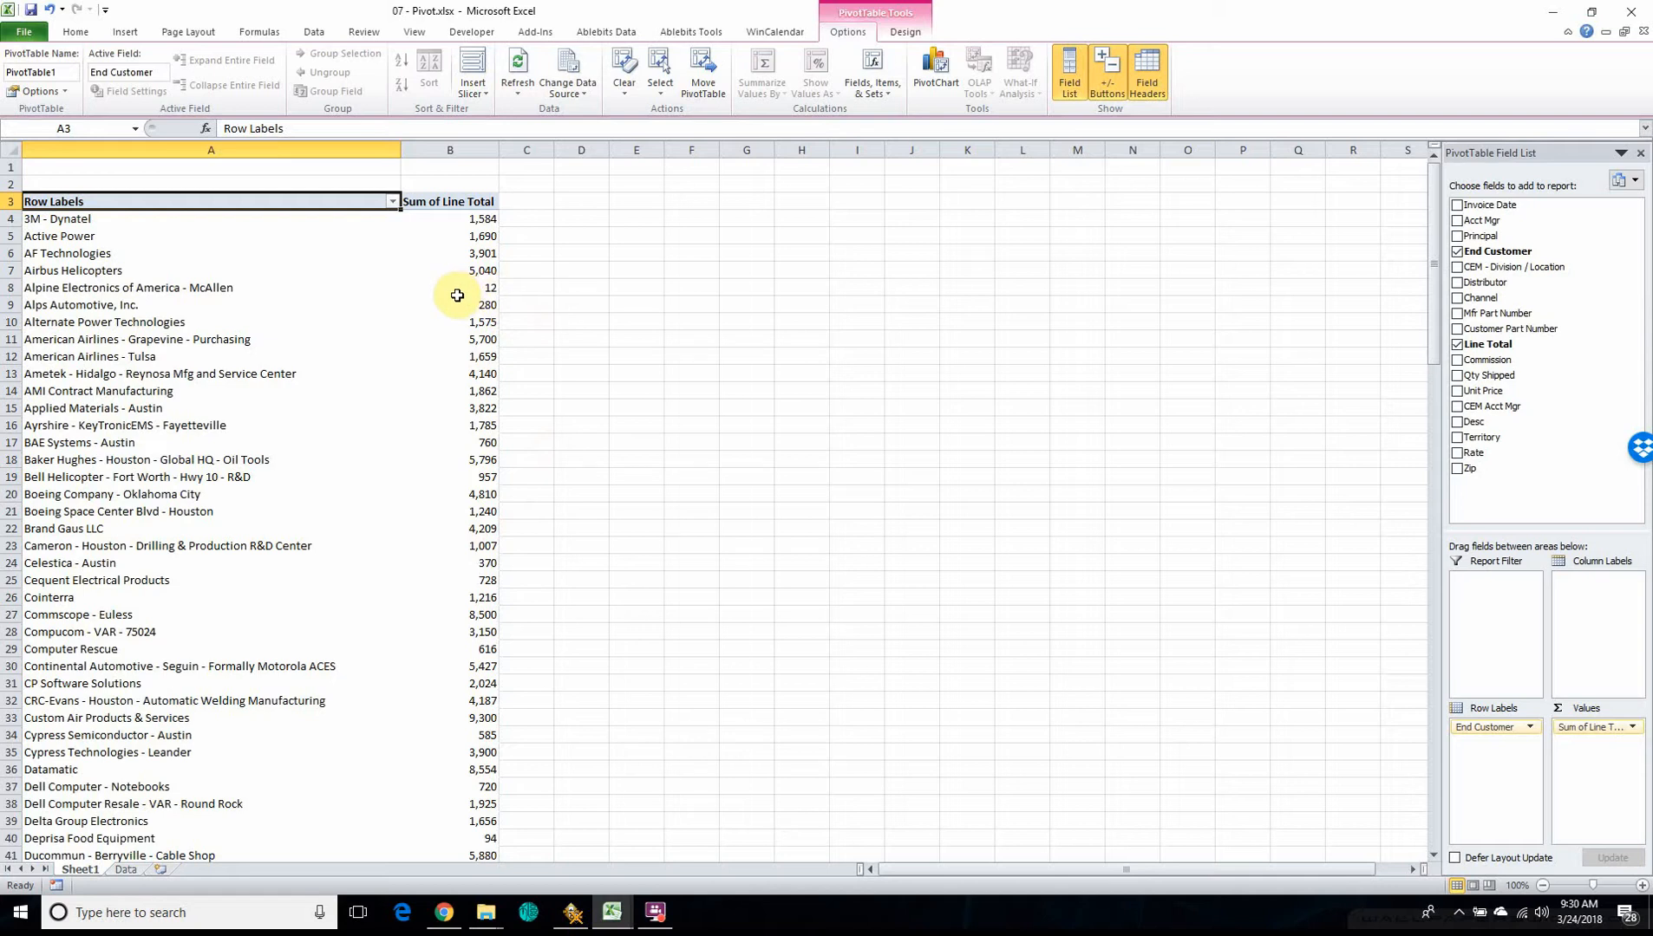
Sort the end customers by Sum of Line Total from largest to smallest.
mouse_move(457, 295)
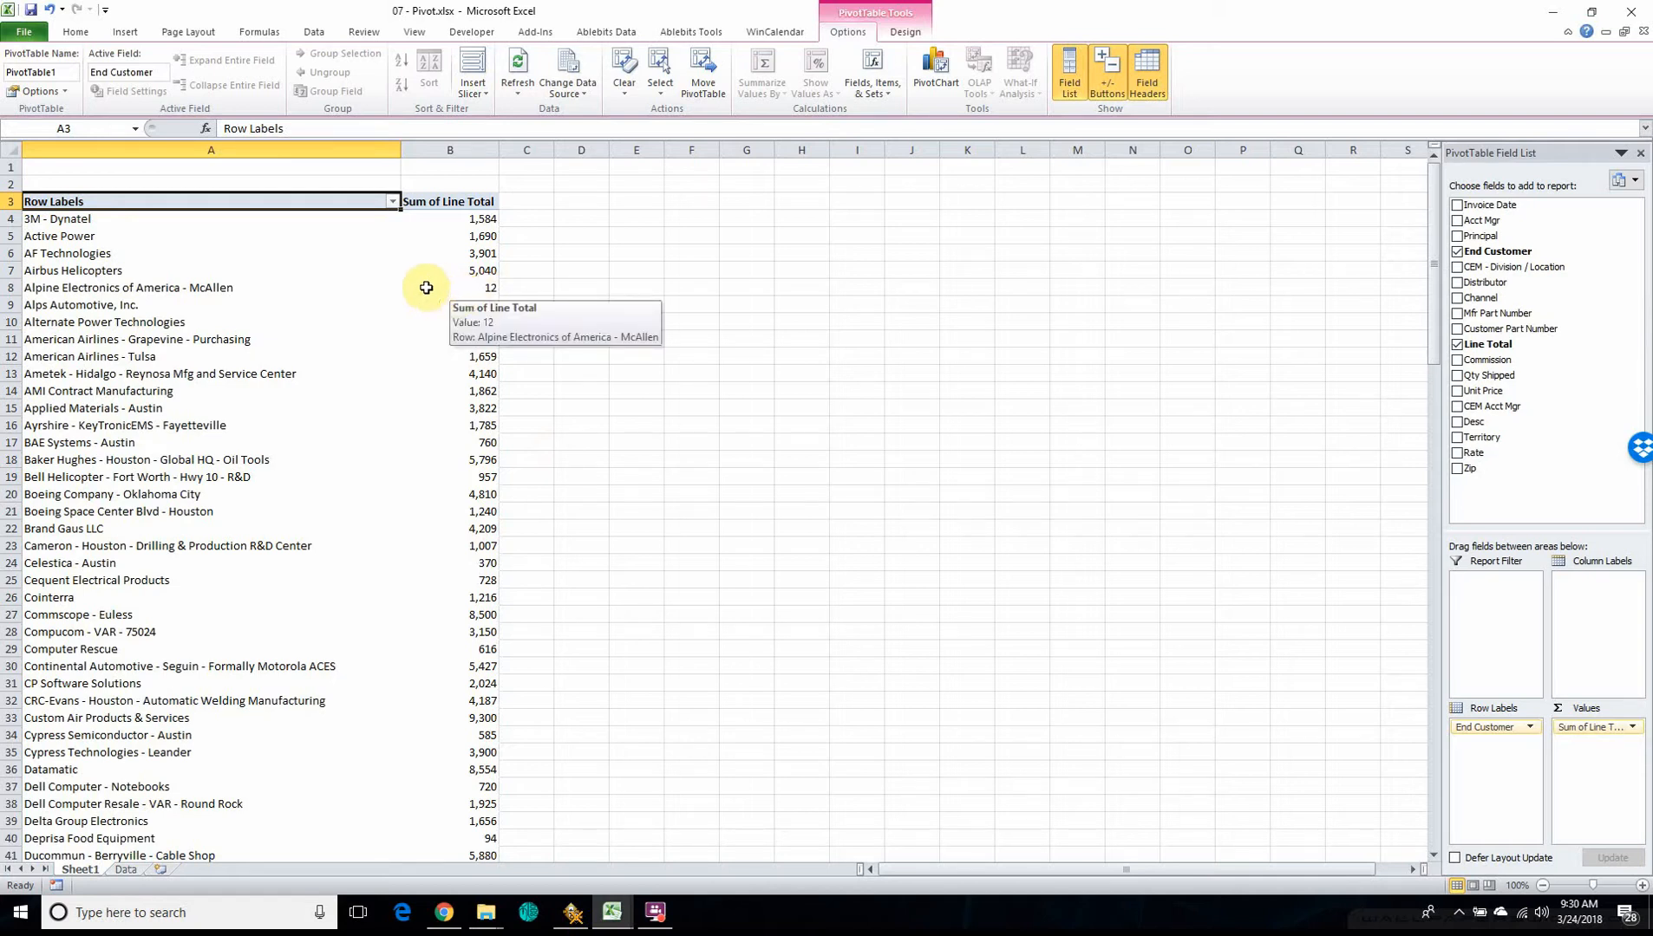
mouse_move(483, 222)
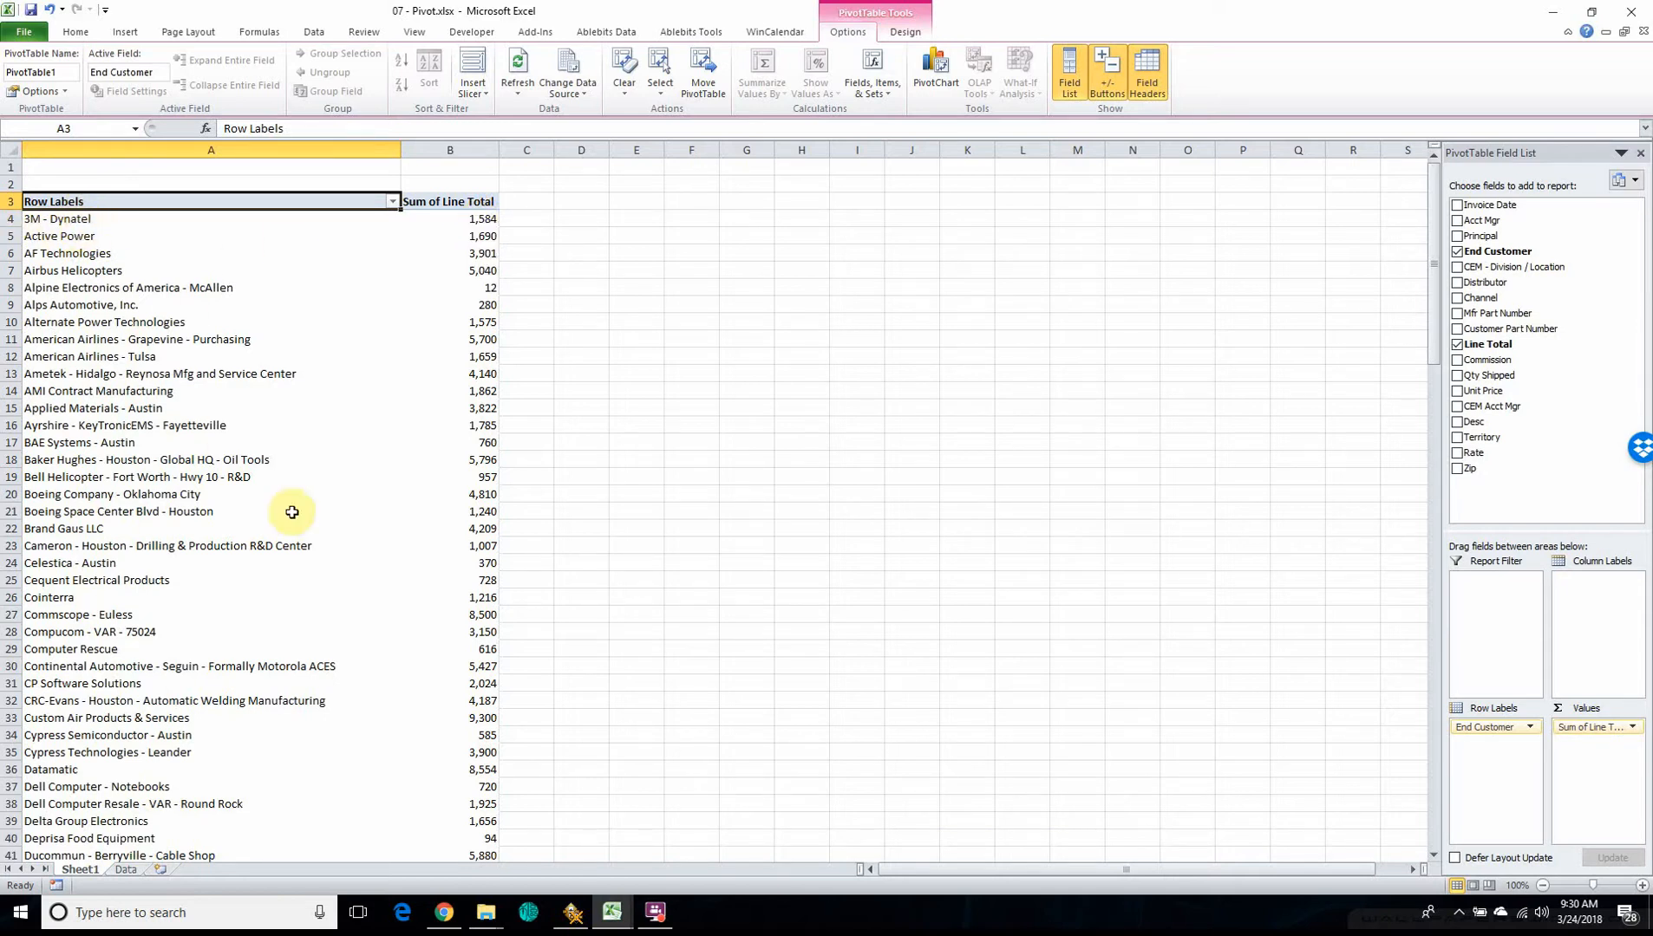
left_click(480, 222)
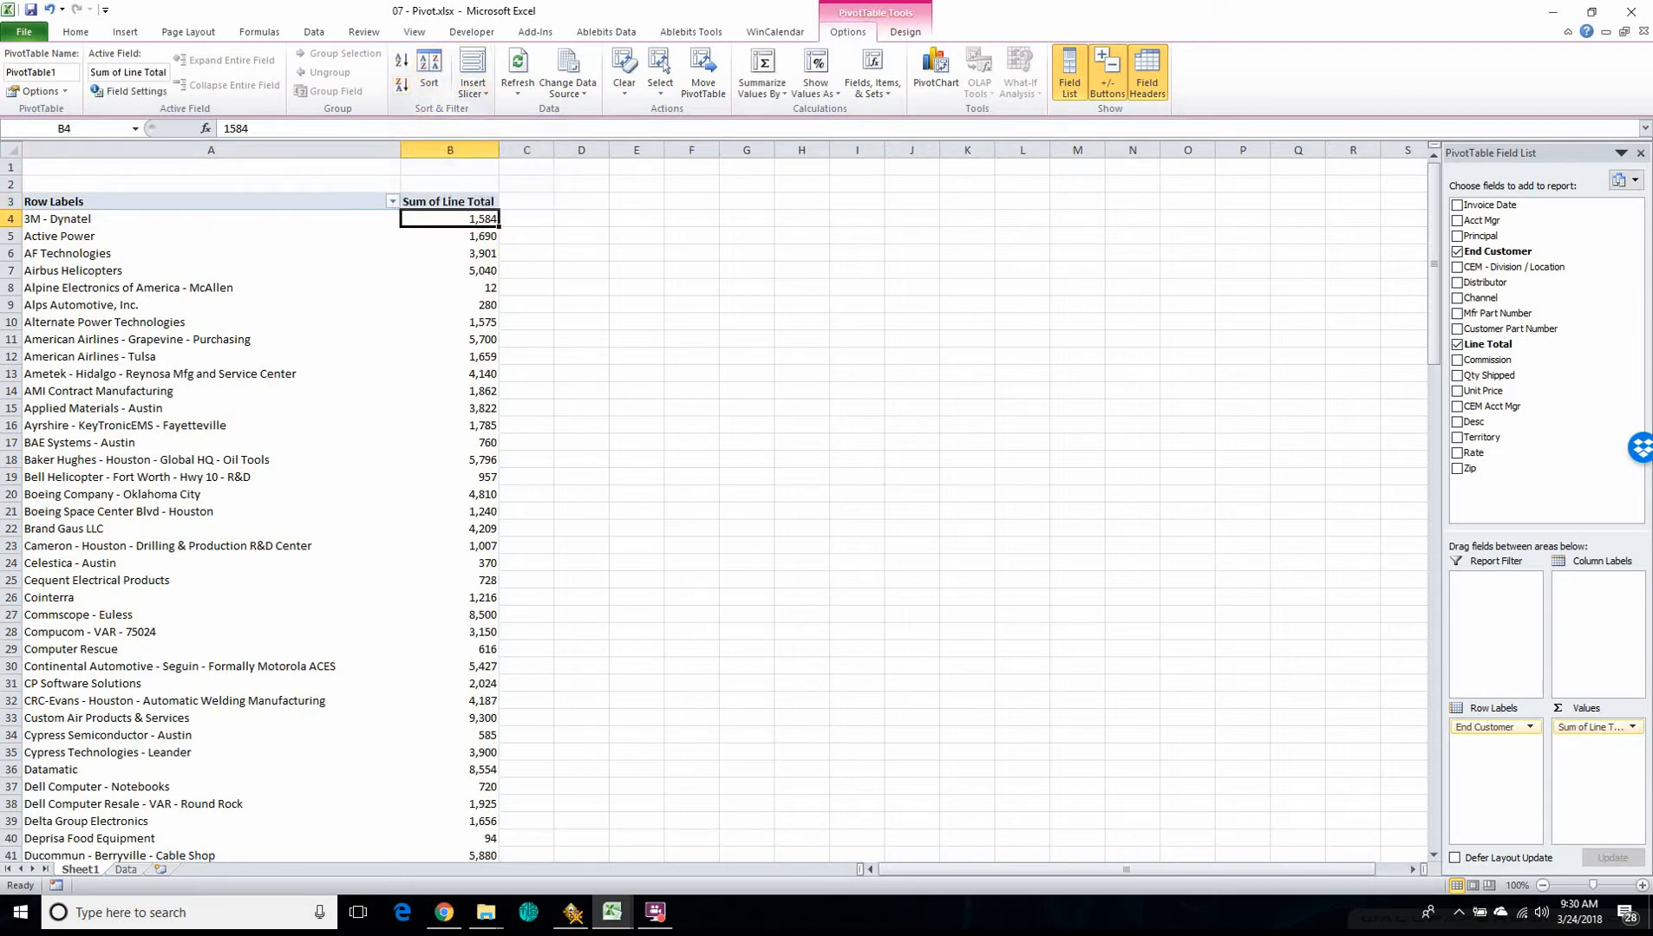
left_click(403, 87)
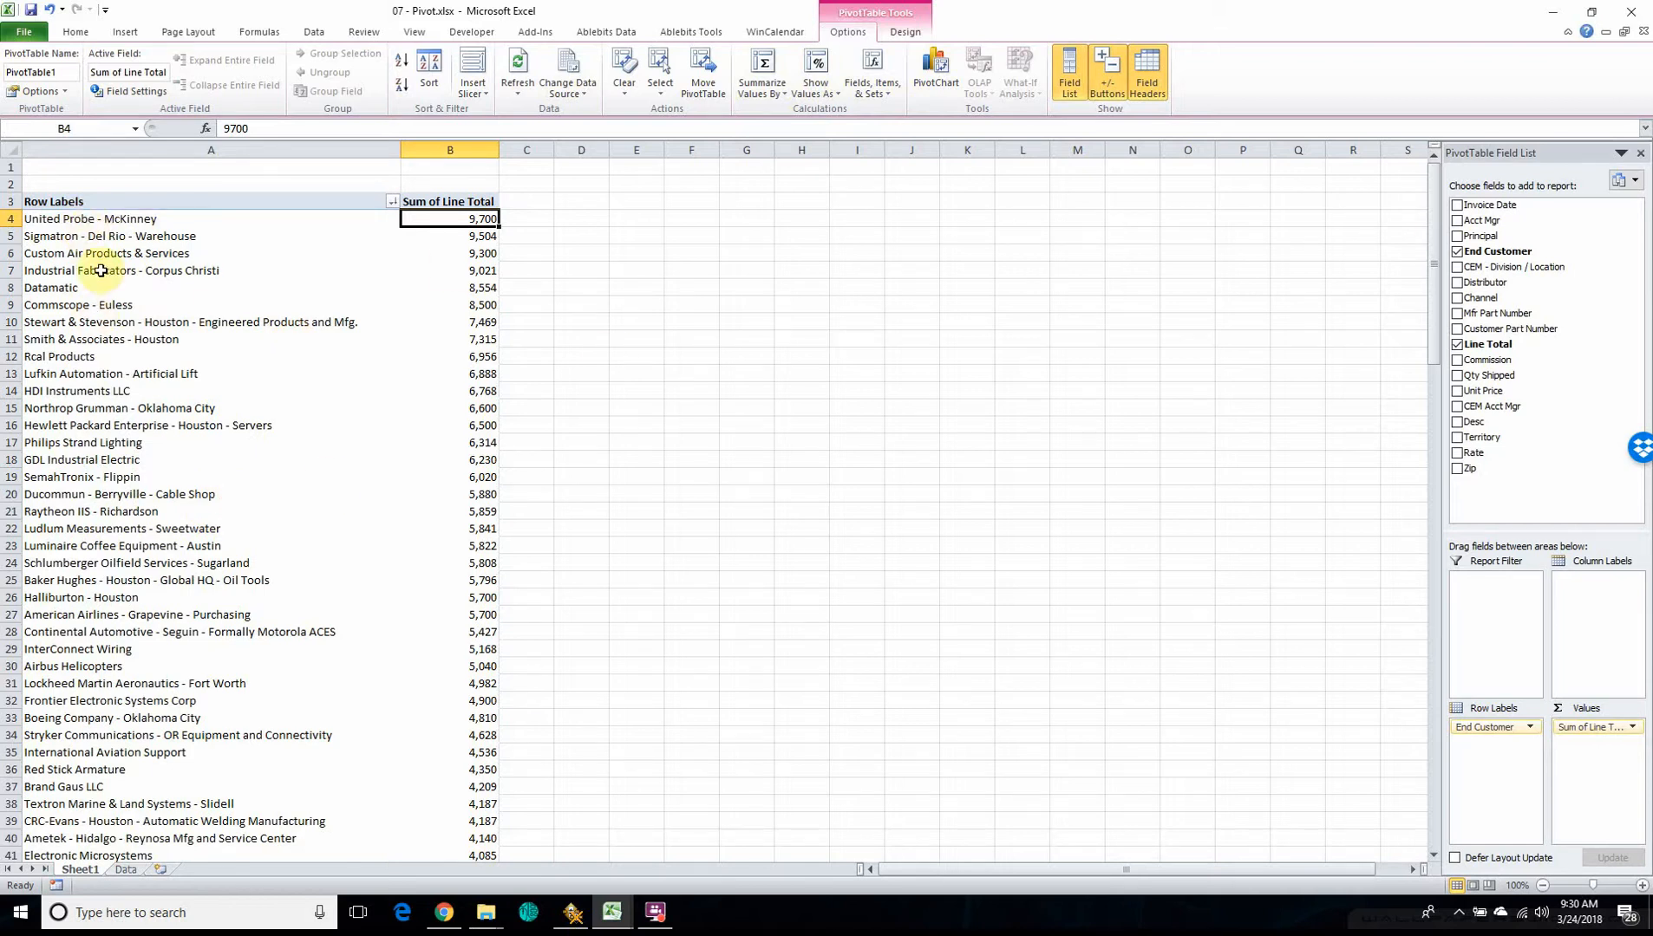
Add Distributor and Mfr Part Number as row labels beneath End Customer in the PivotTable.
scroll(163, 486, "down", 5)
scroll(169, 504, "up", 5)
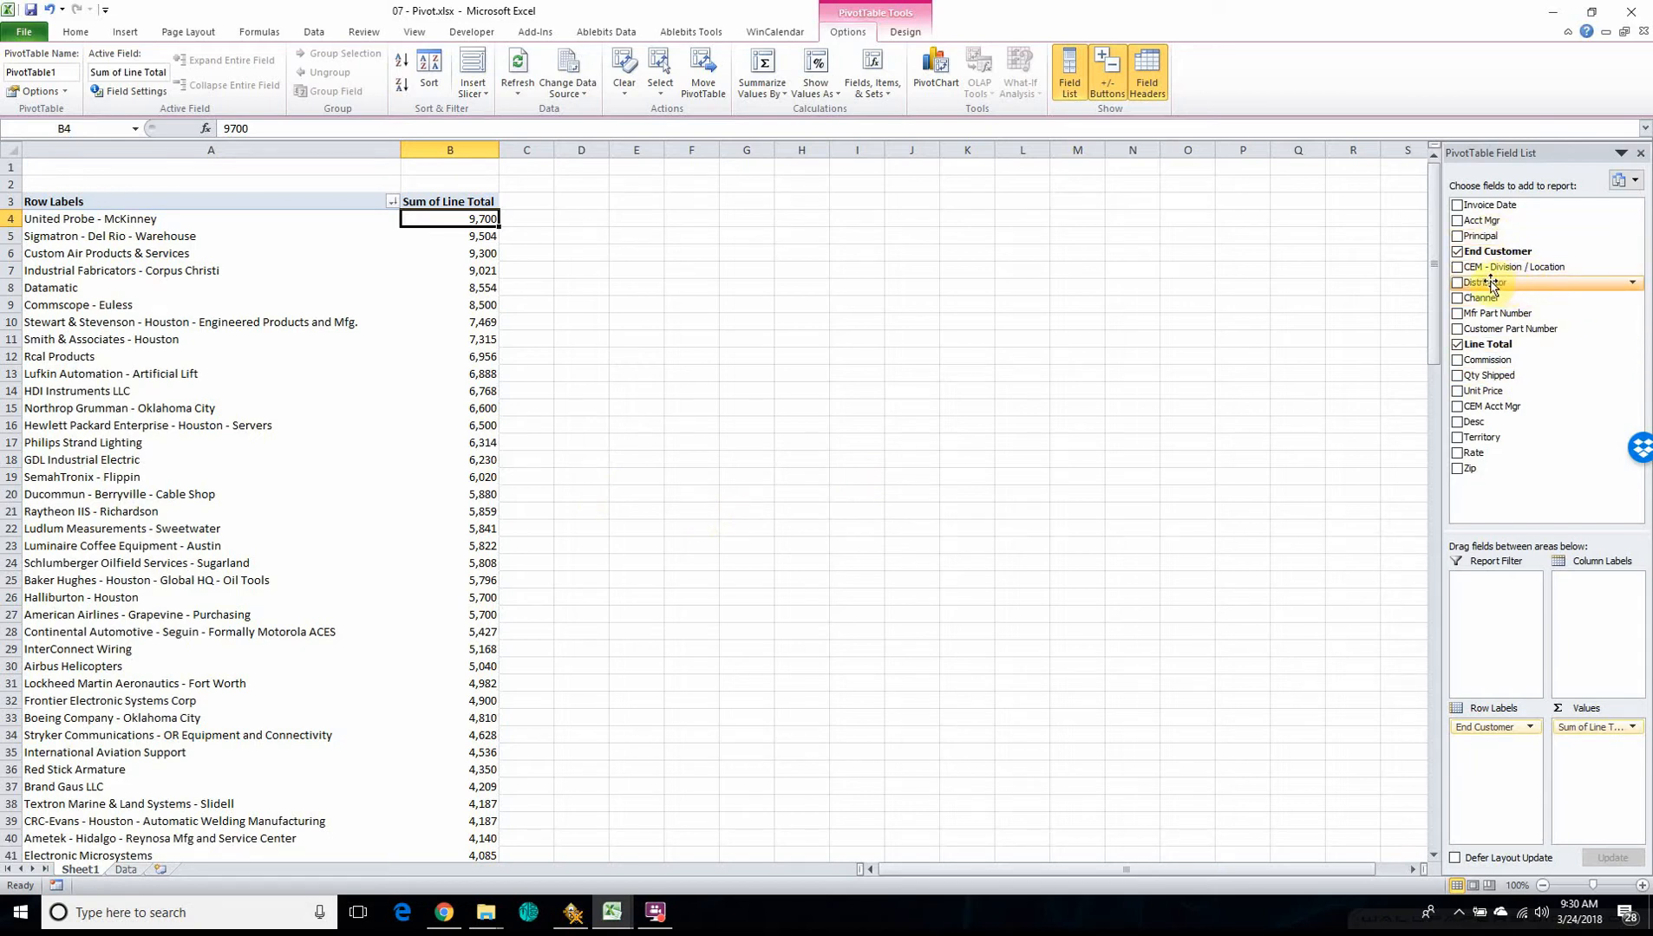
left_click_drag(1490, 283, 1507, 768)
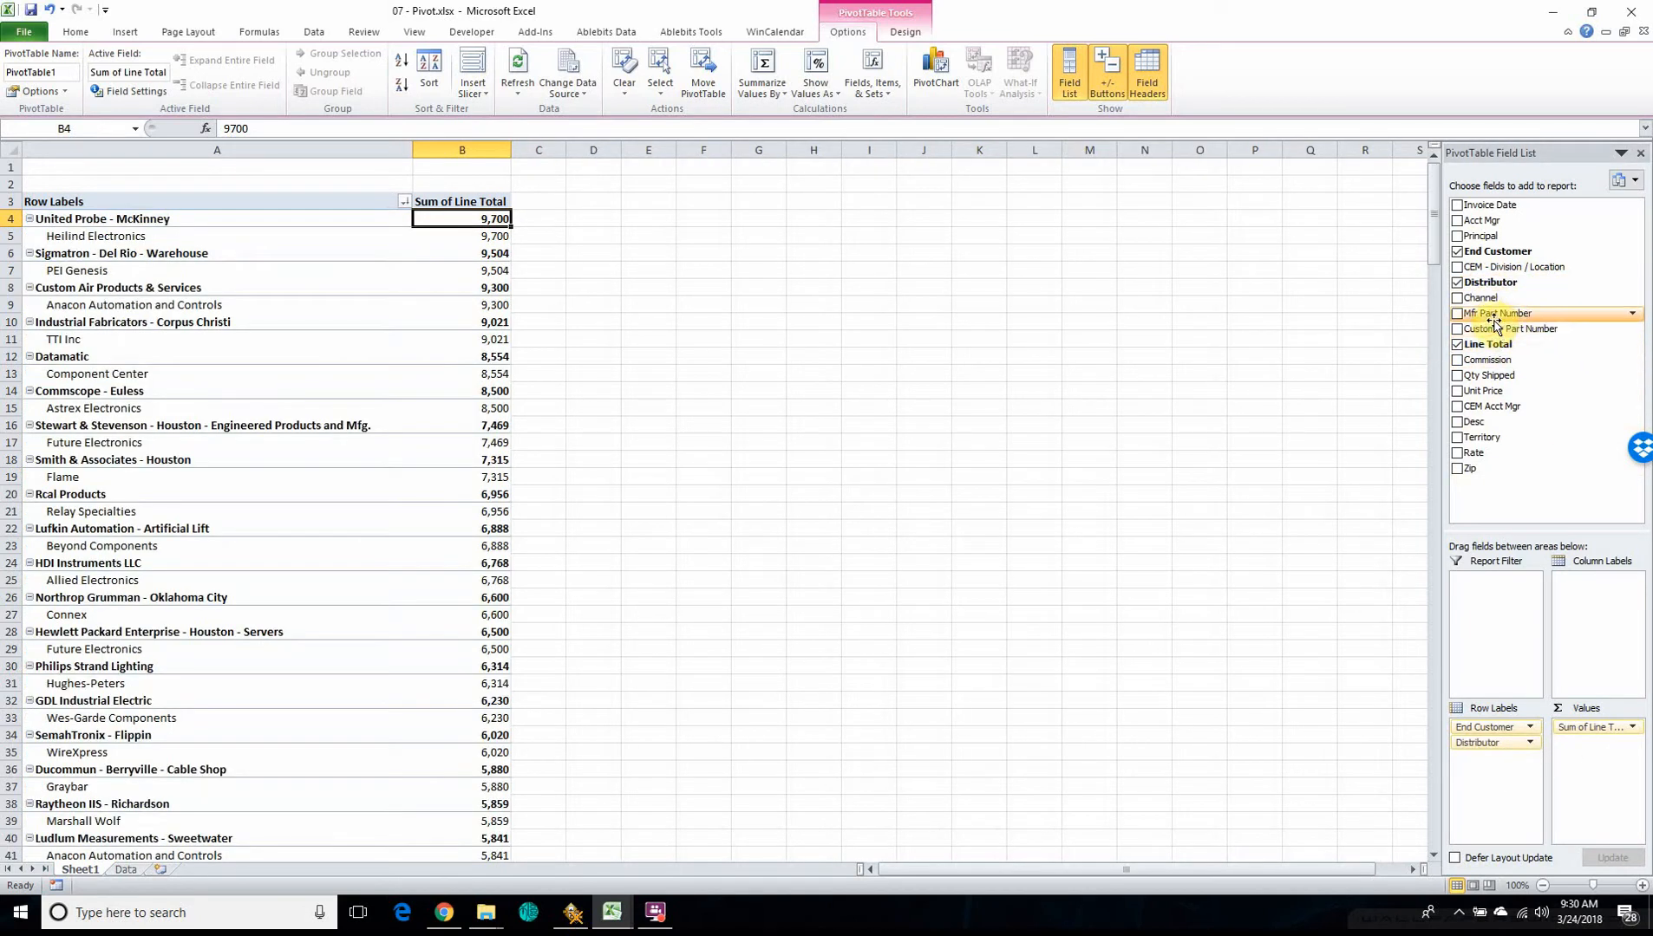
left_click_drag(1493, 321, 1504, 758)
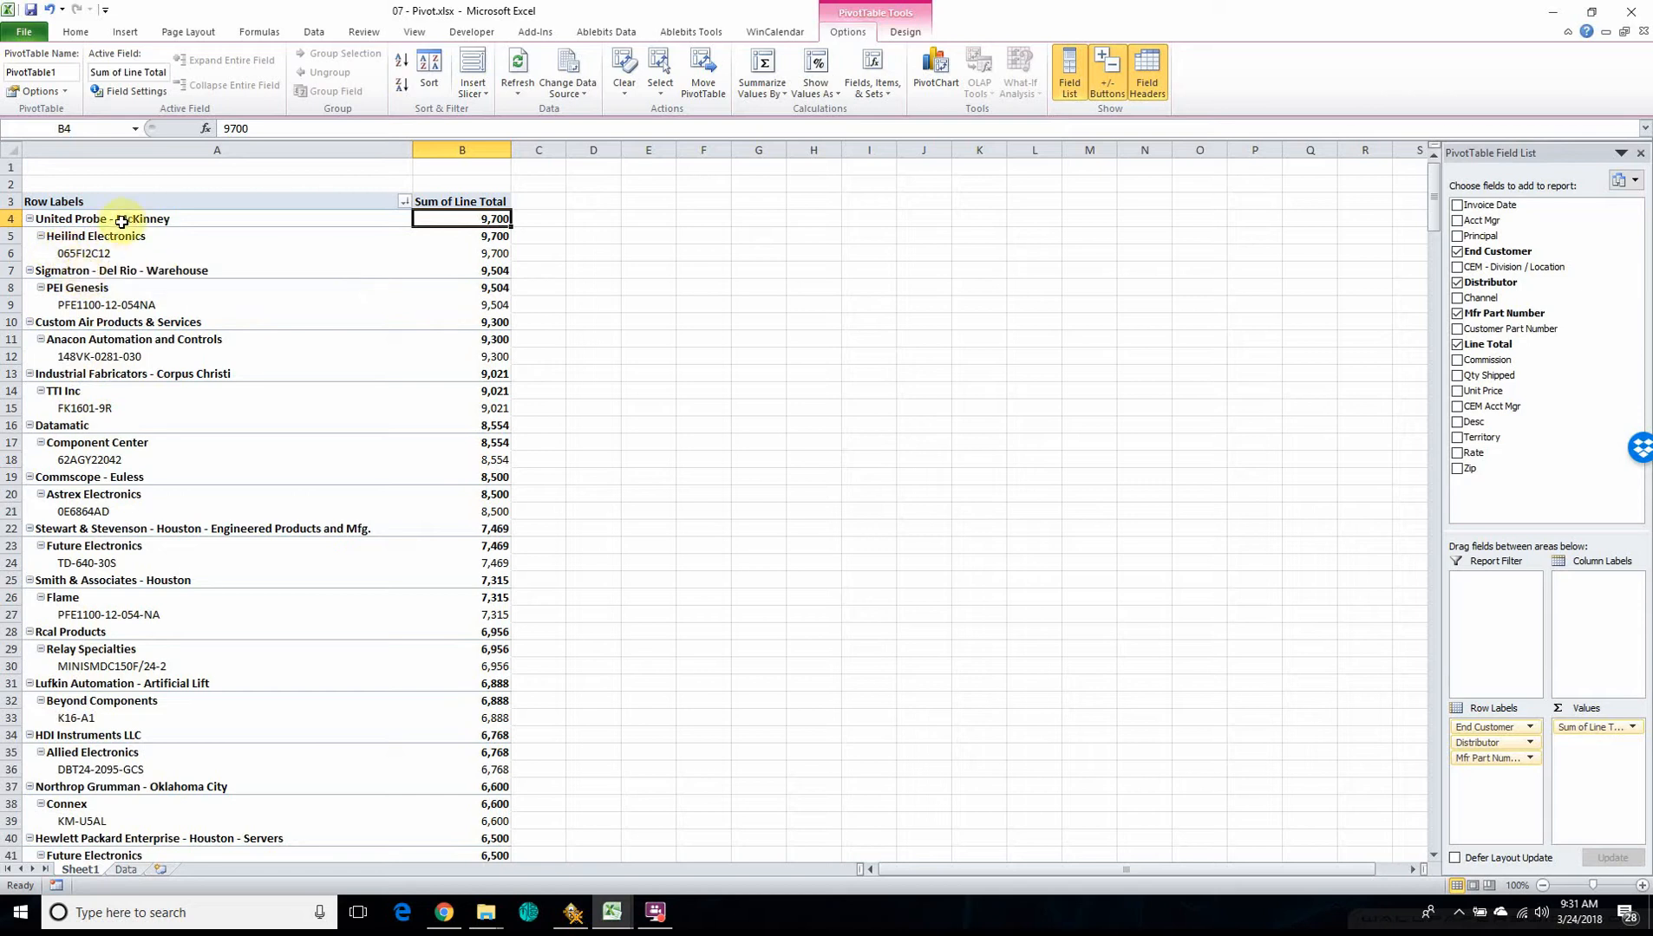
Switch the PivotTable to the classic layout with its field list sorted A to Z, and autofit the Distributor column.
right_click(89, 237)
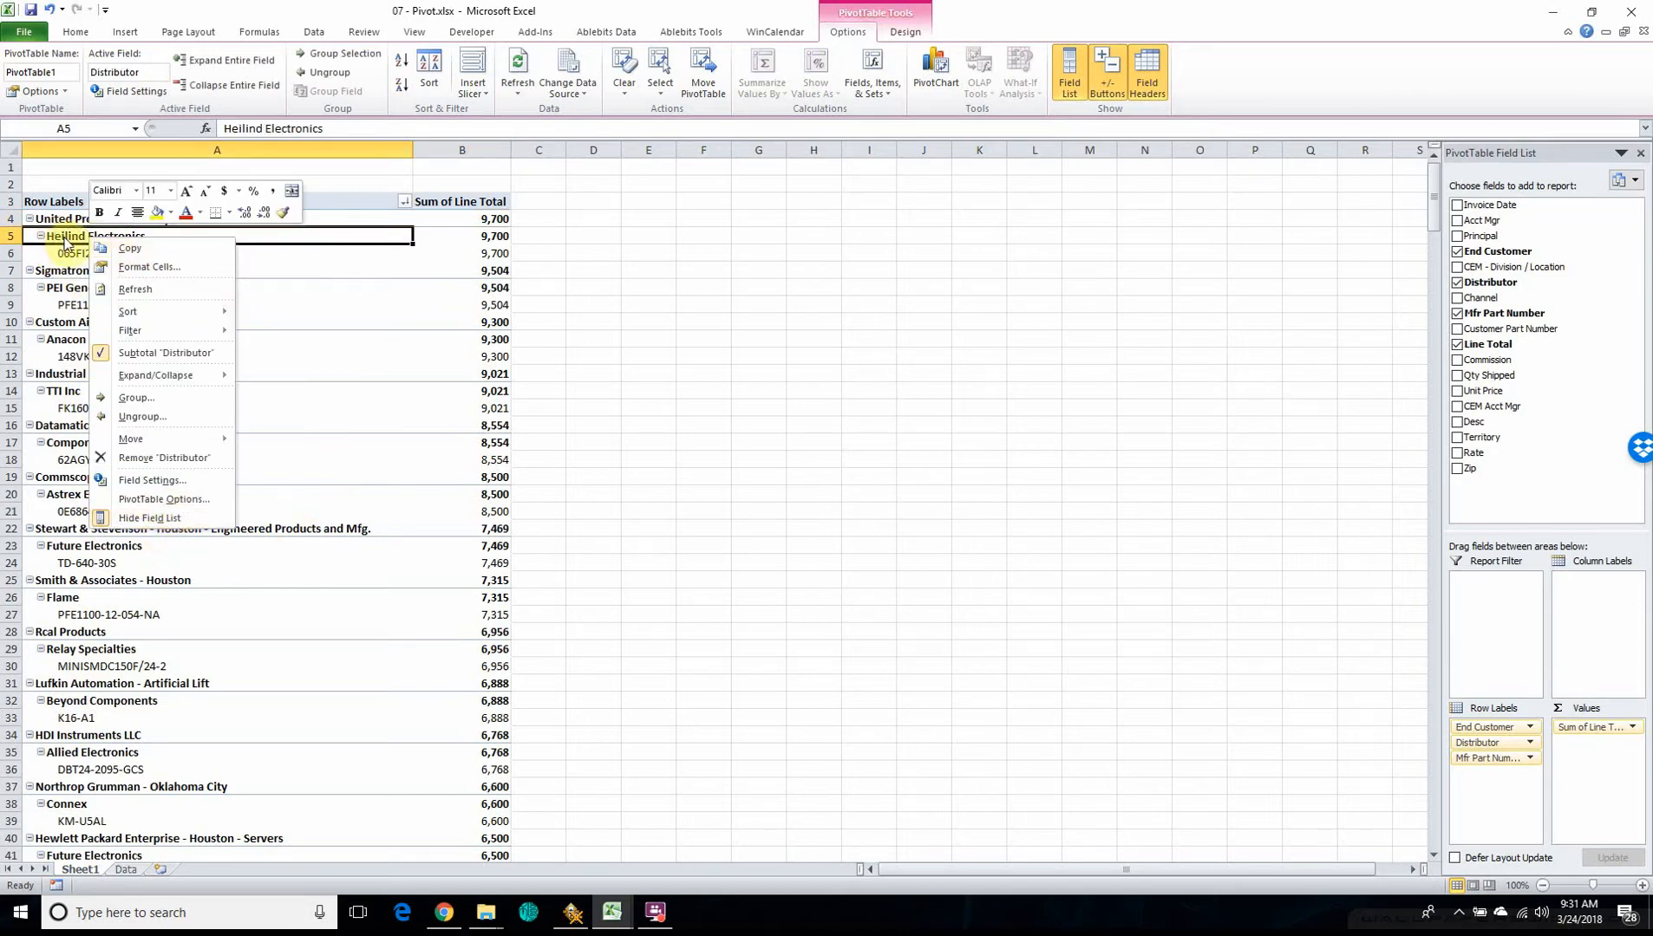
left_click(141, 499)
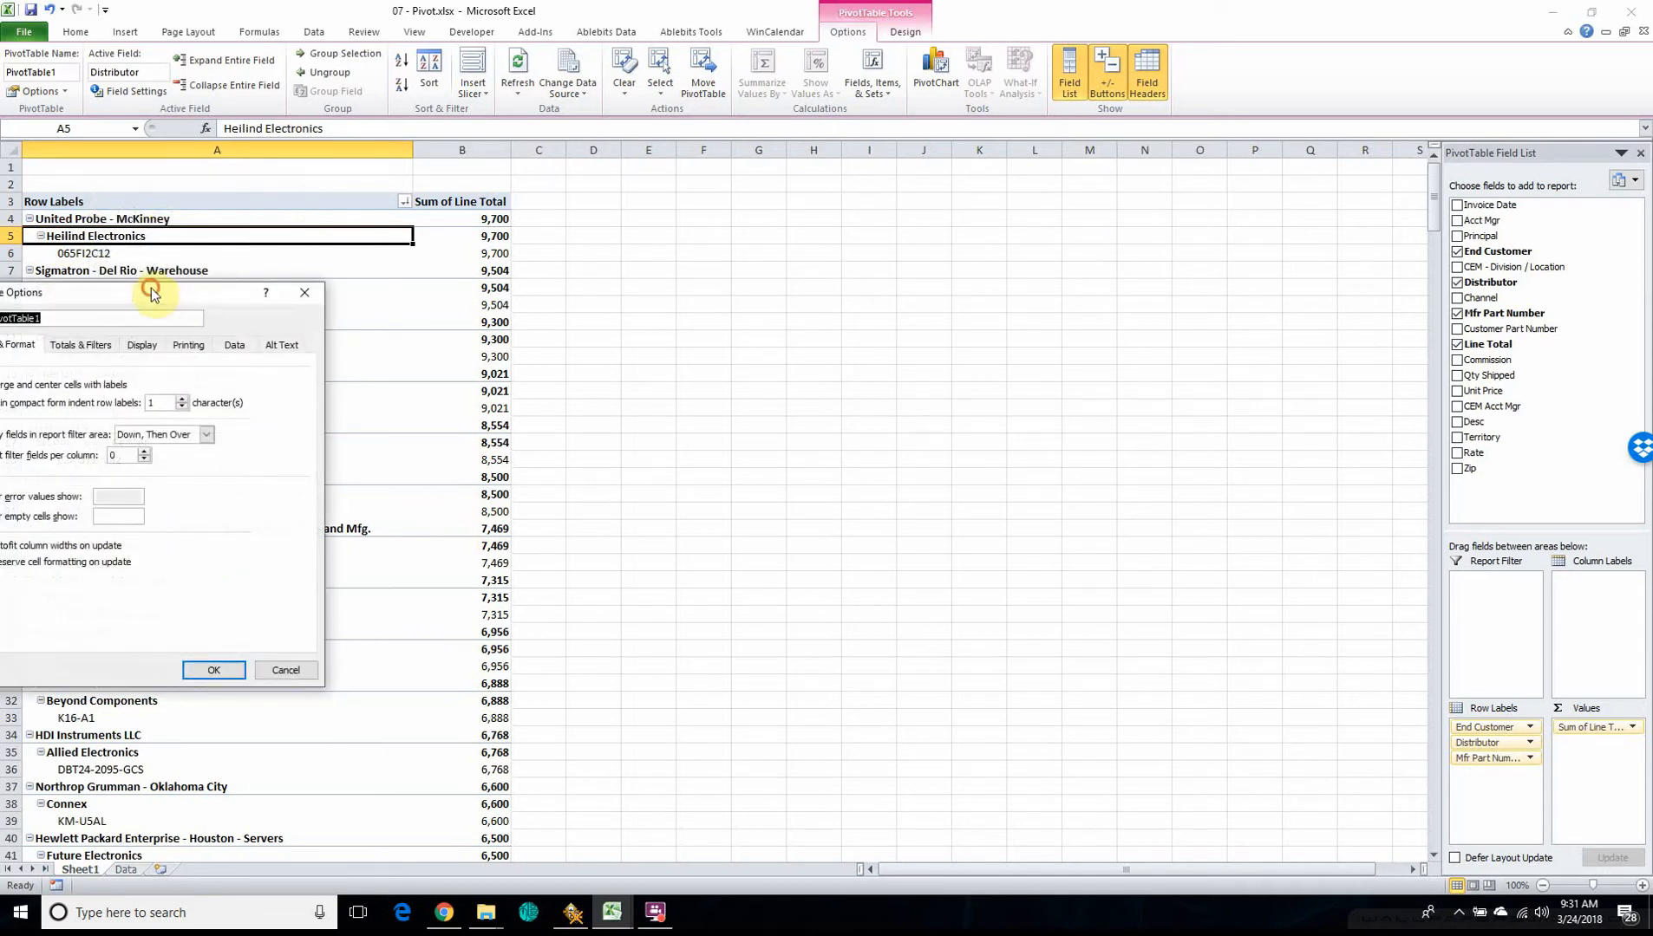
left_click_drag(147, 286, 407, 289)
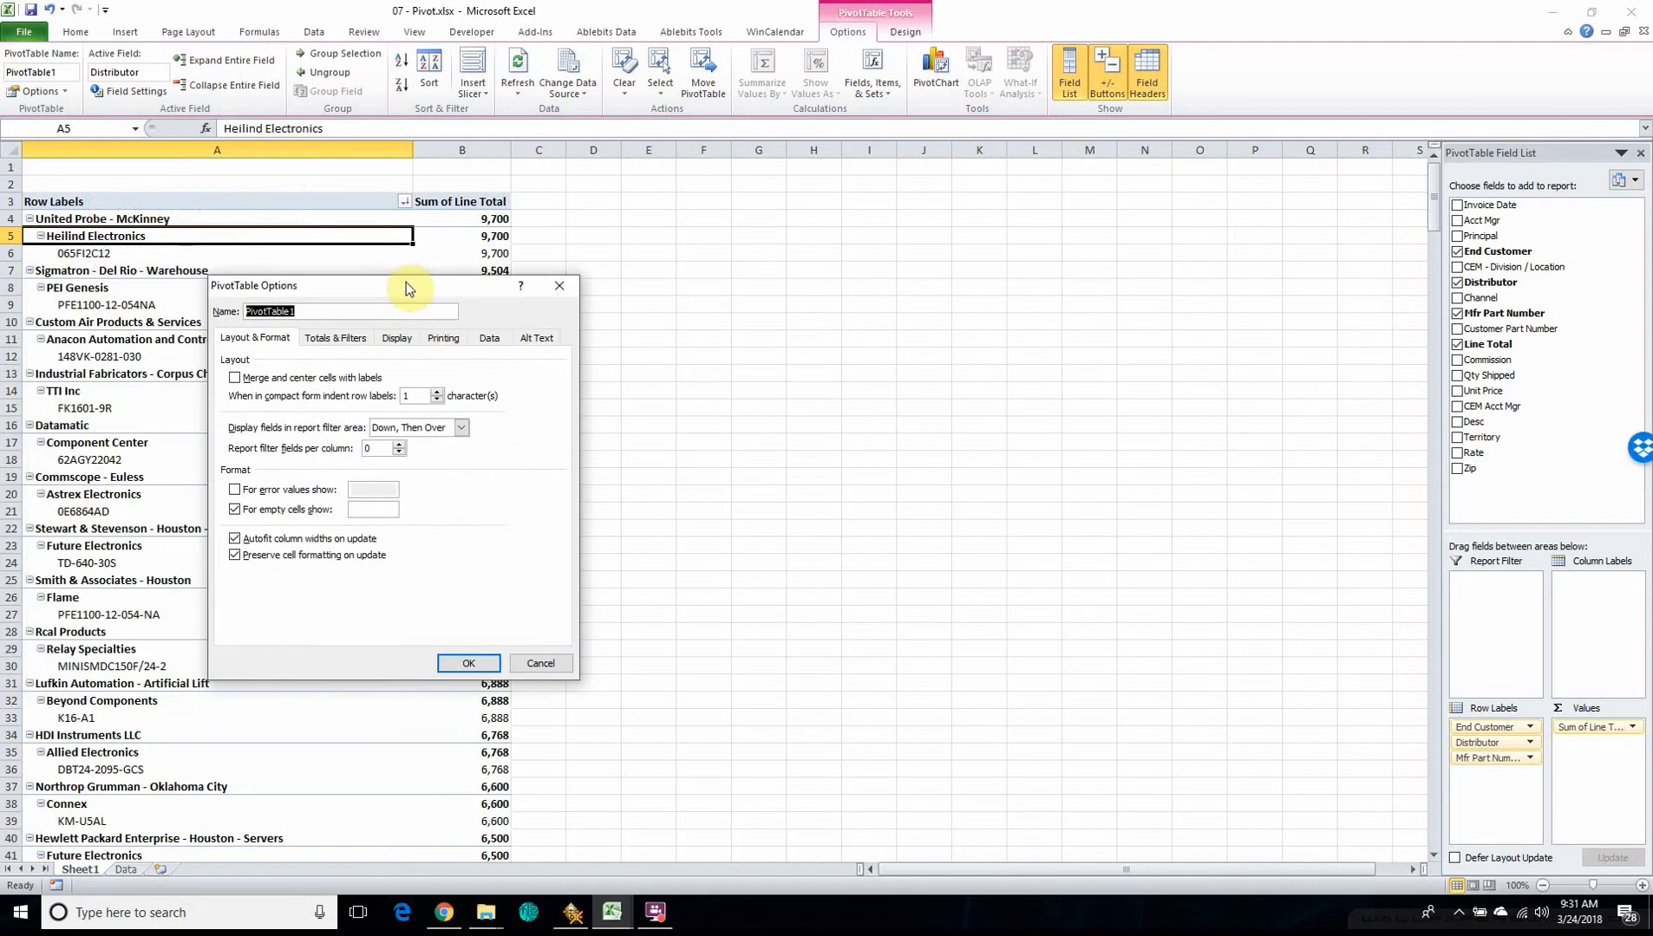
left_click(334, 339)
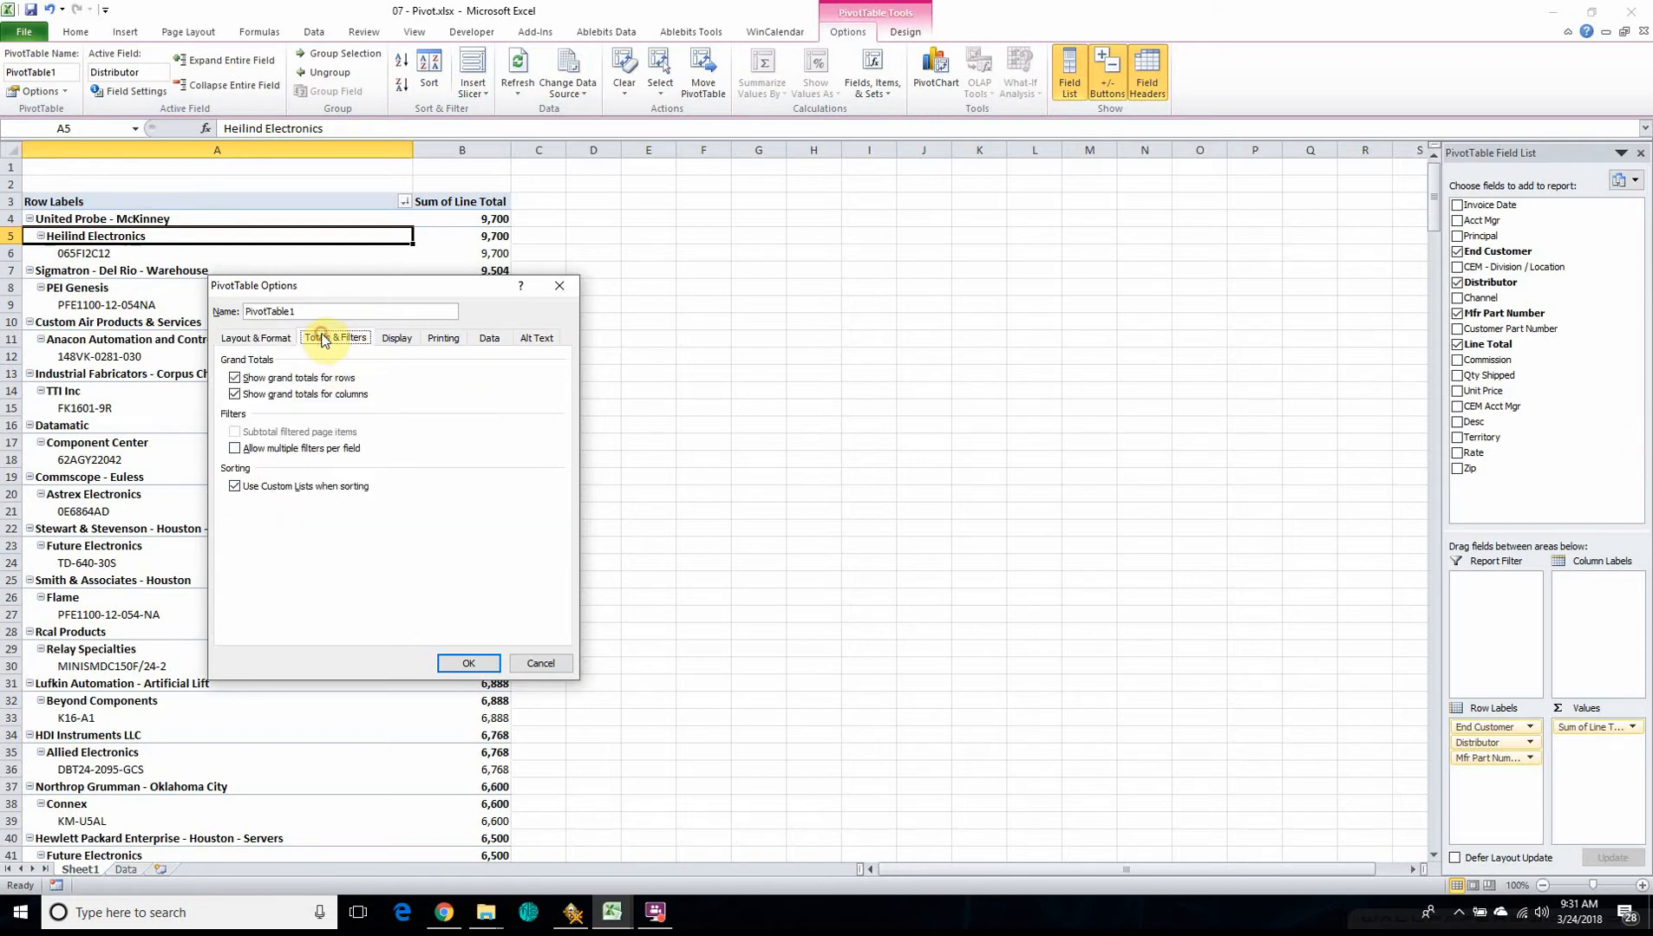
left_click(390, 340)
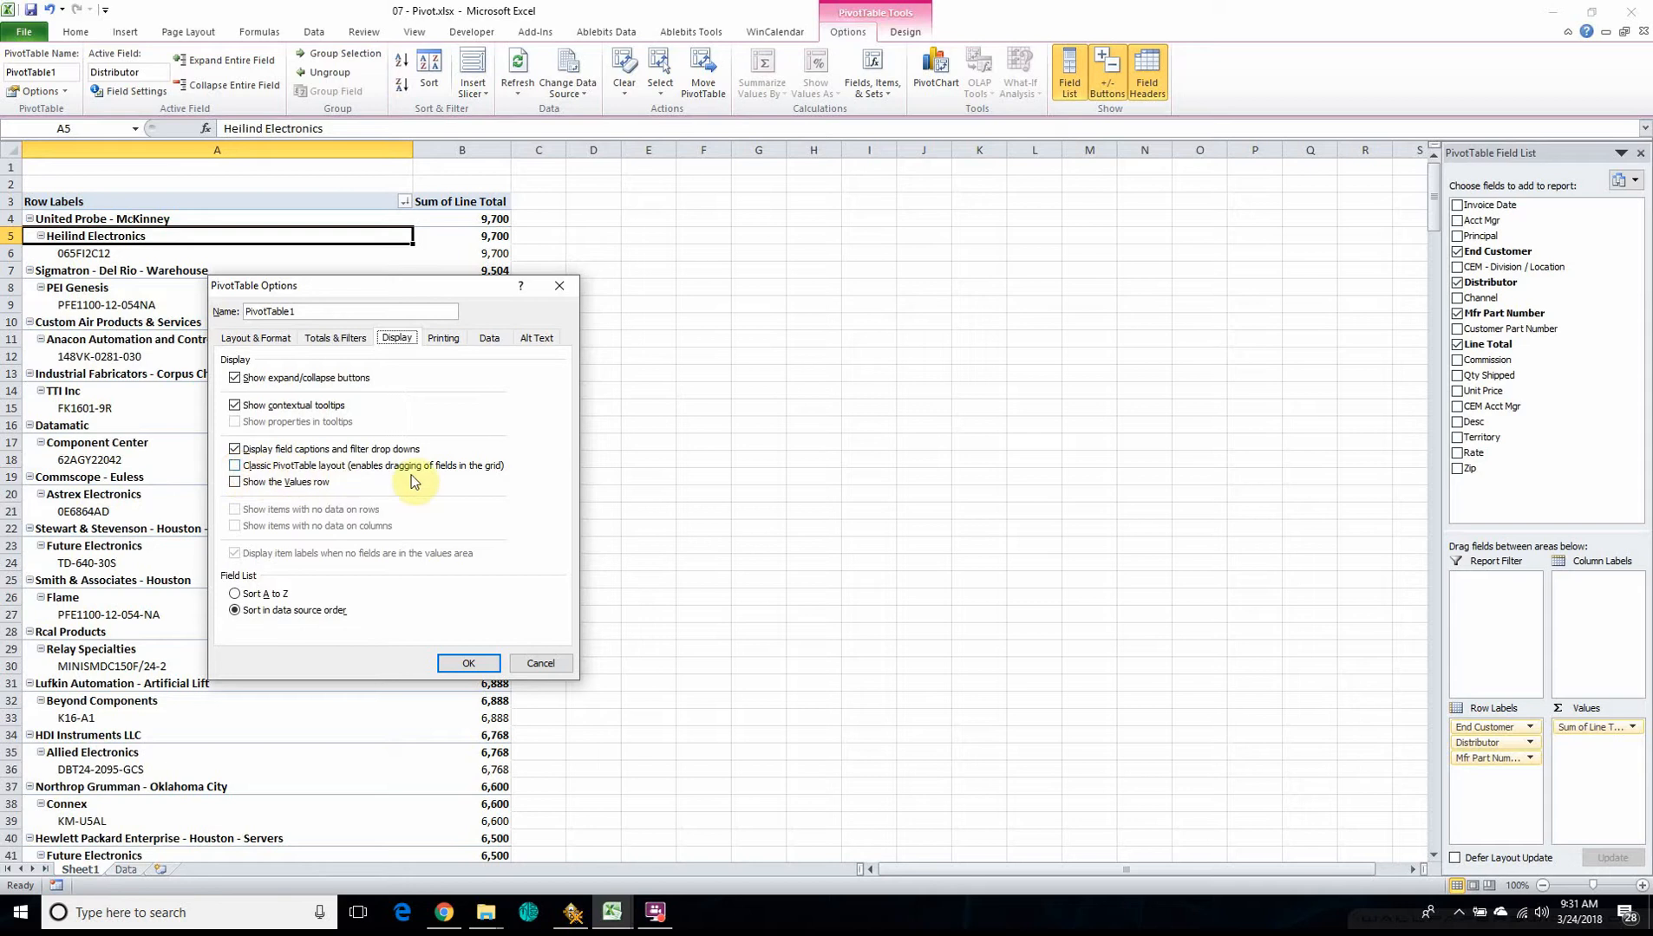
left_click(236, 468)
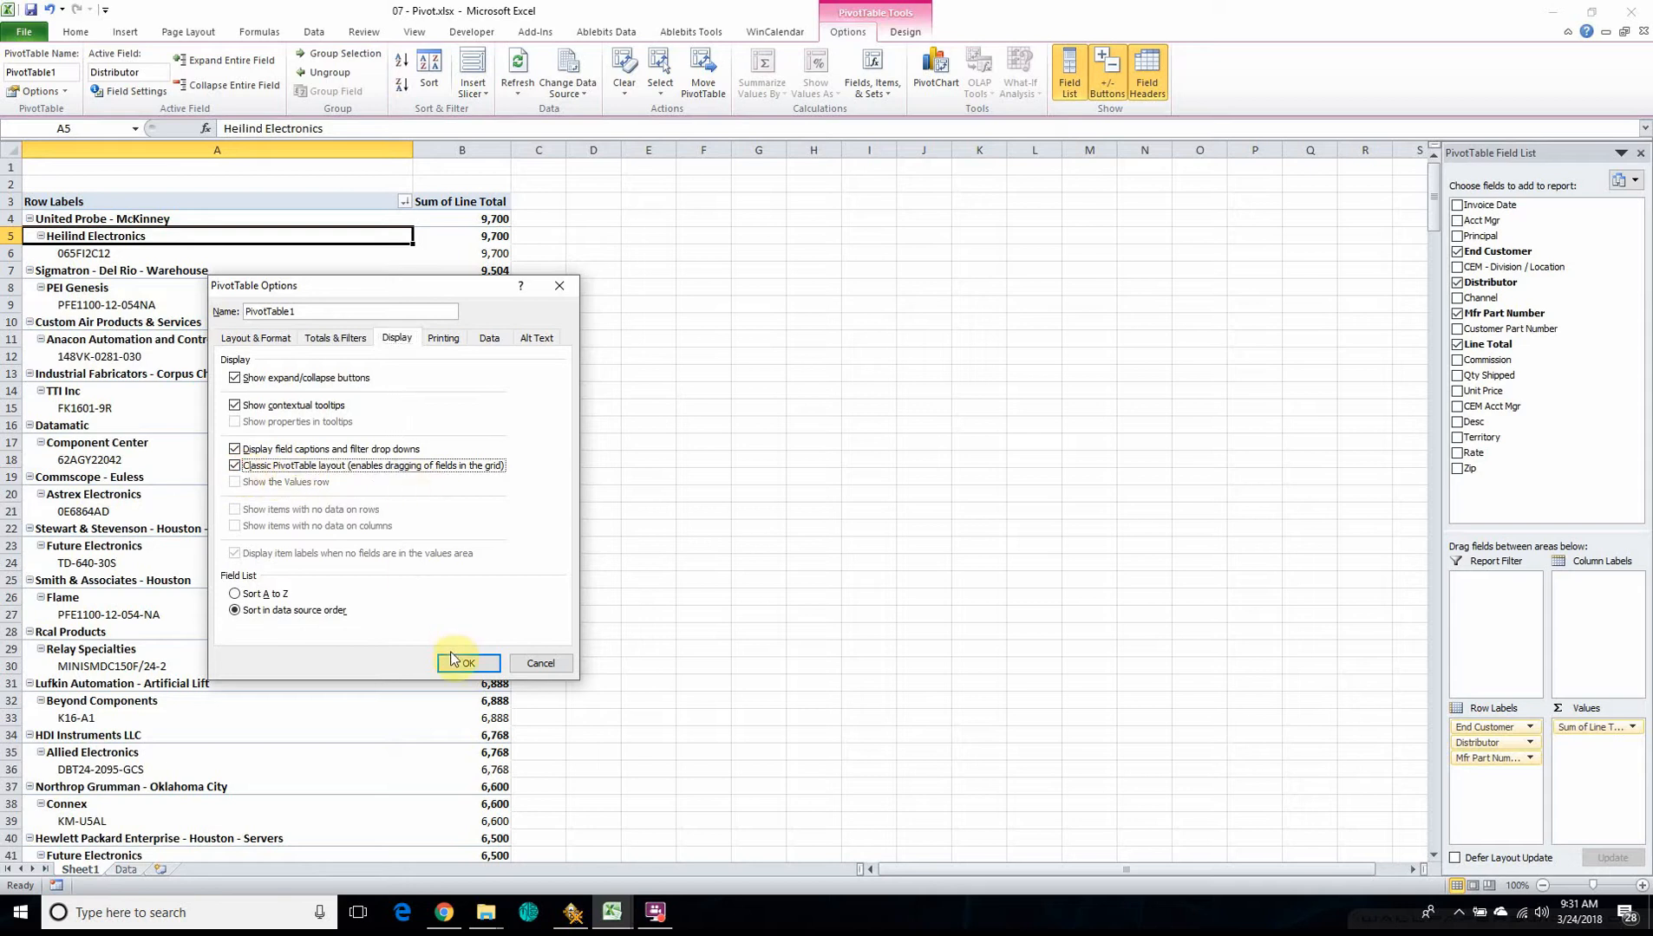
left_click(236, 594)
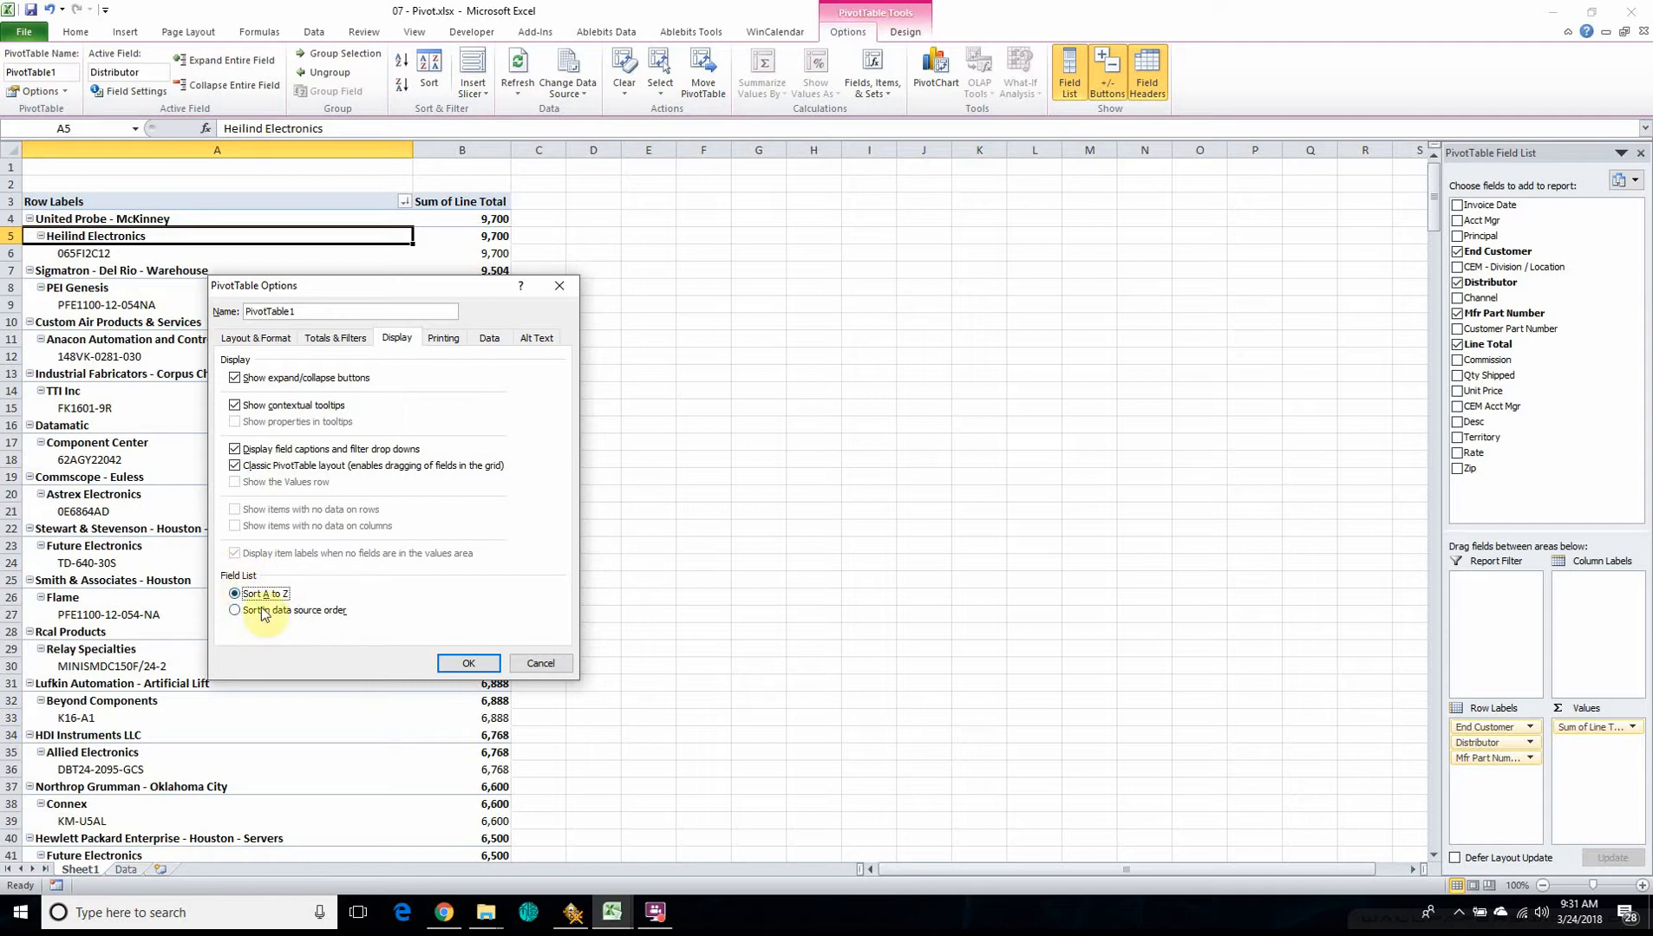
left_click(469, 664)
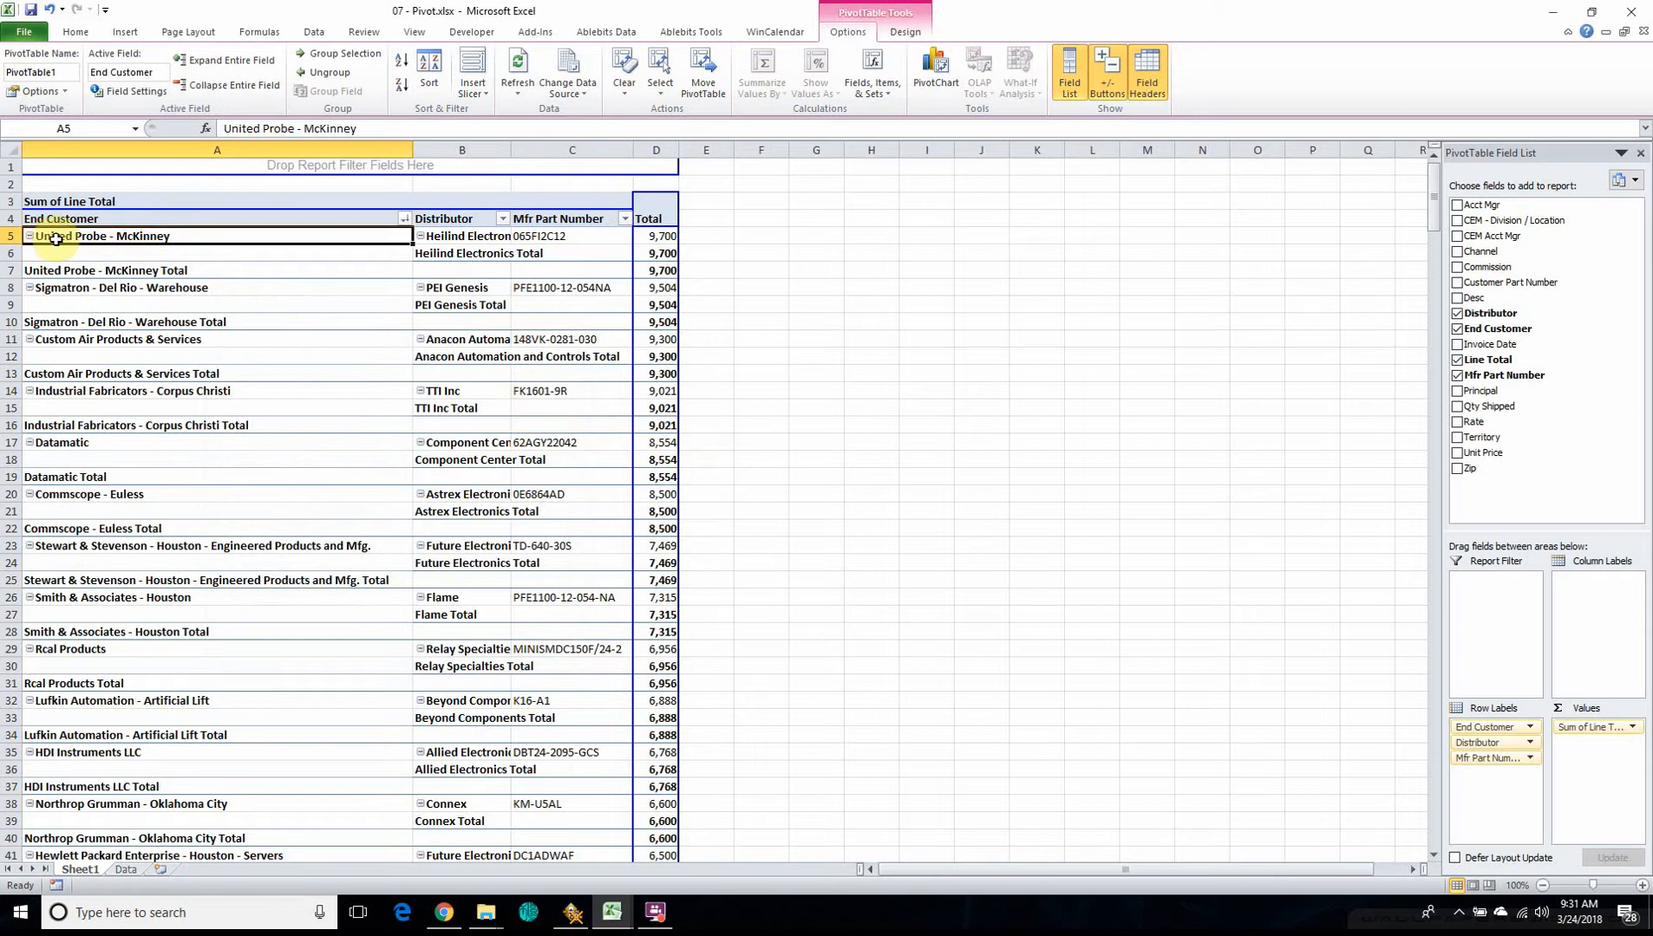
double_click(512, 150)
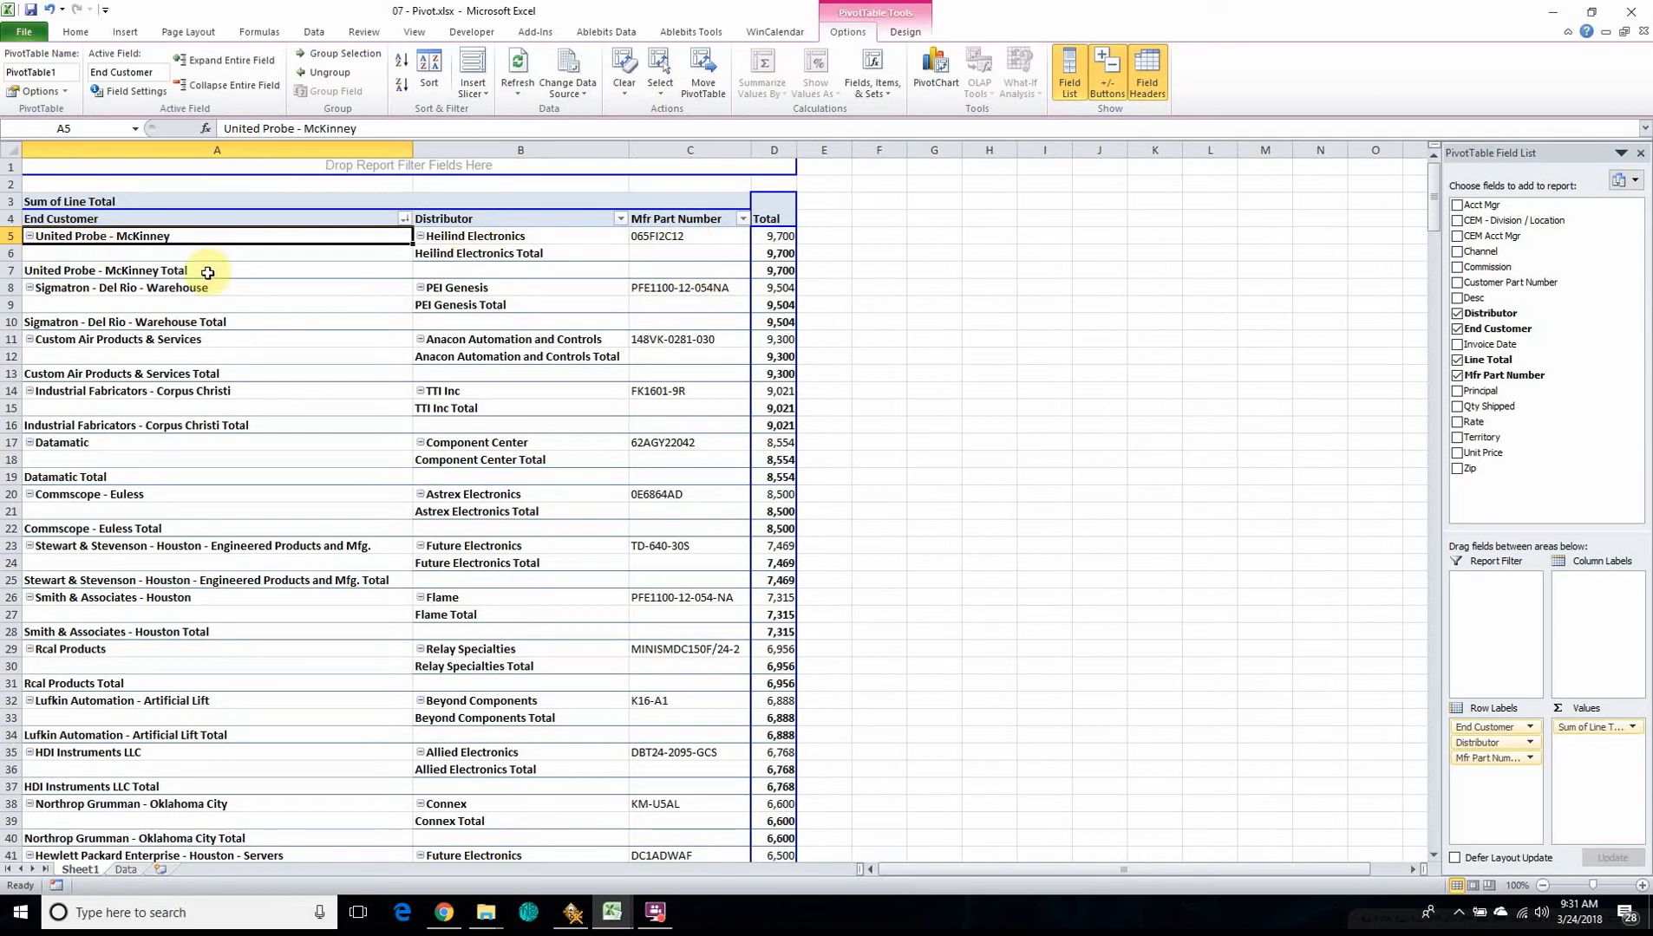
Turn off the subtotals for the End Customer, Distributor and Mfr Part Number fields.
right_click(102, 236)
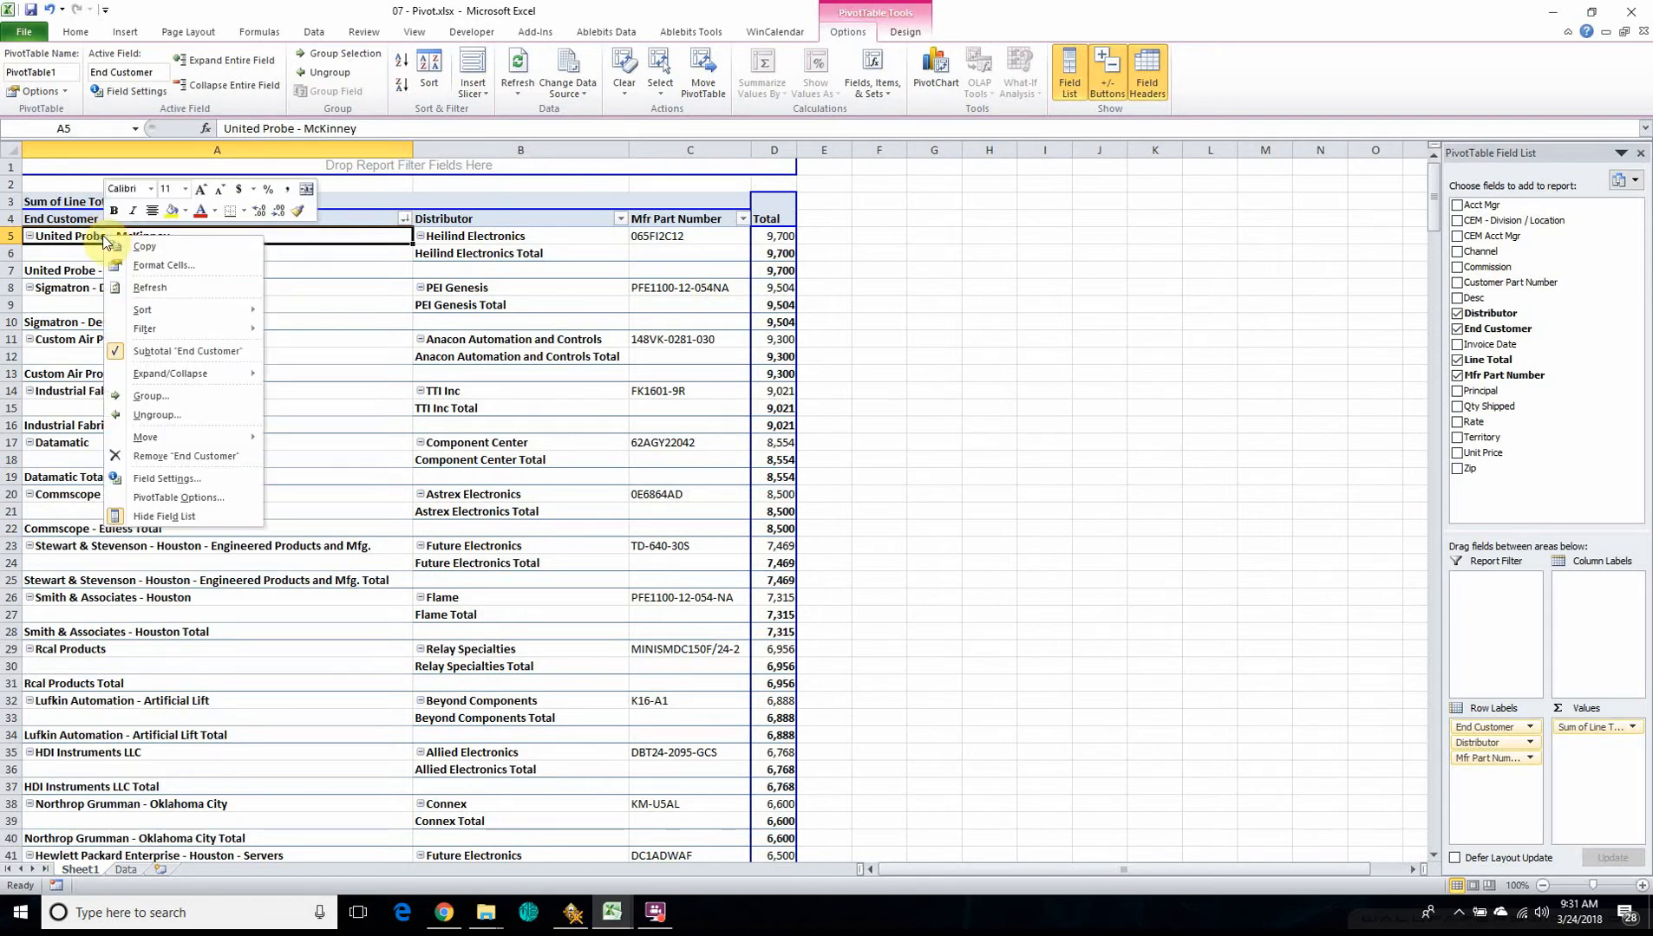
left_click(116, 353)
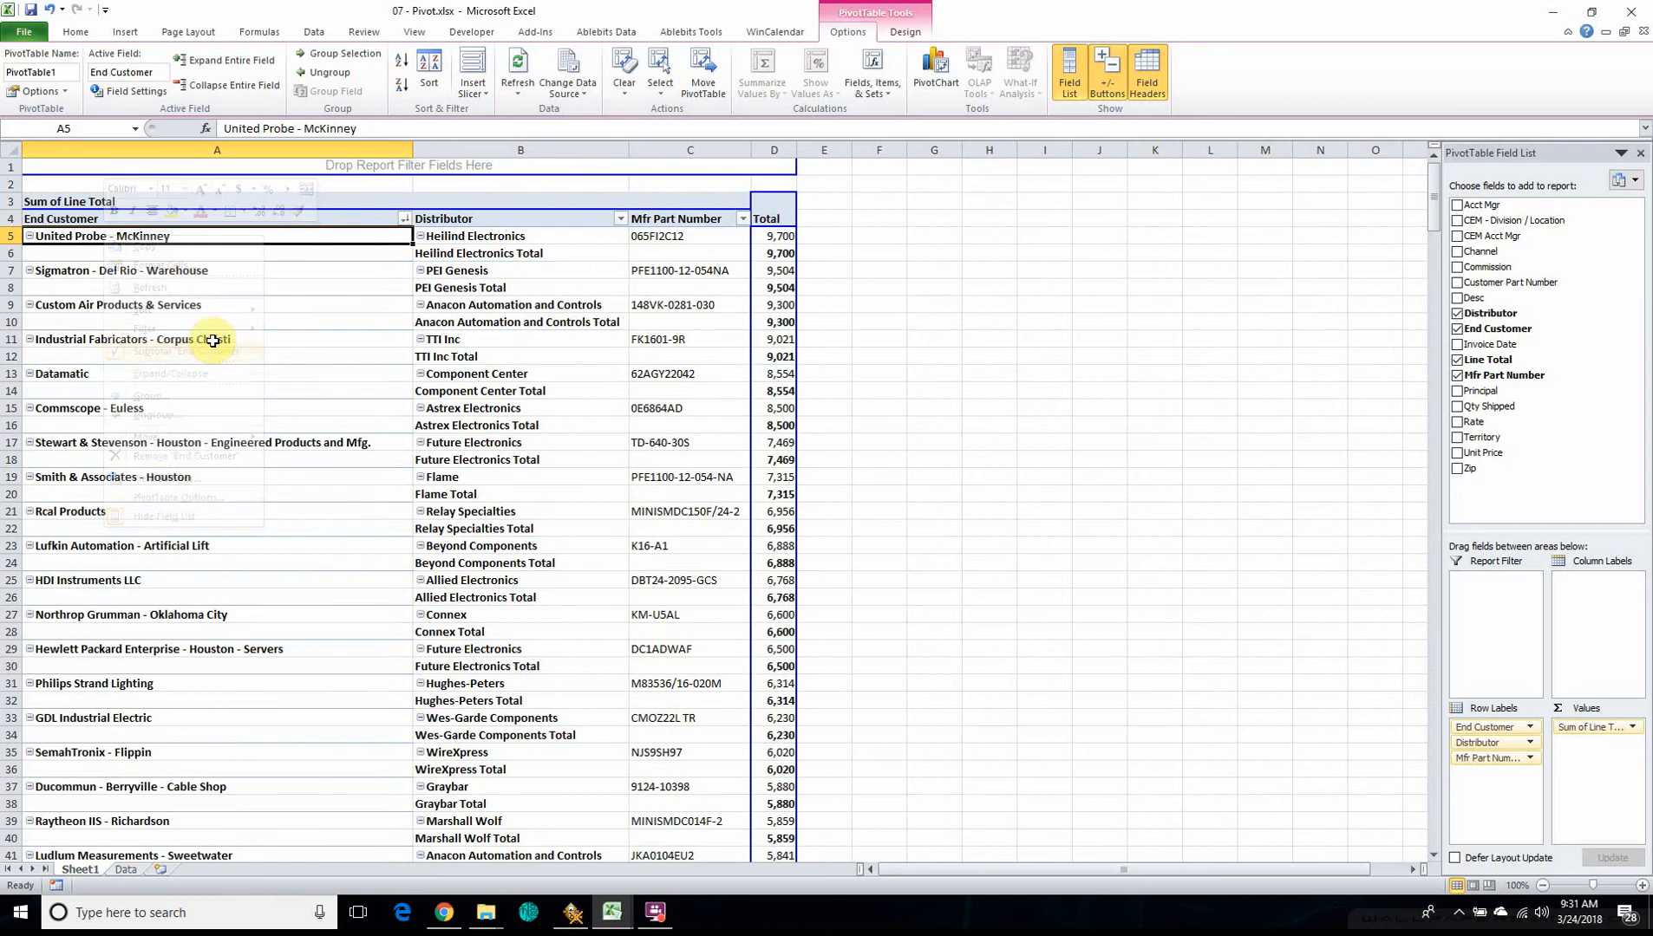
right_click(492, 236)
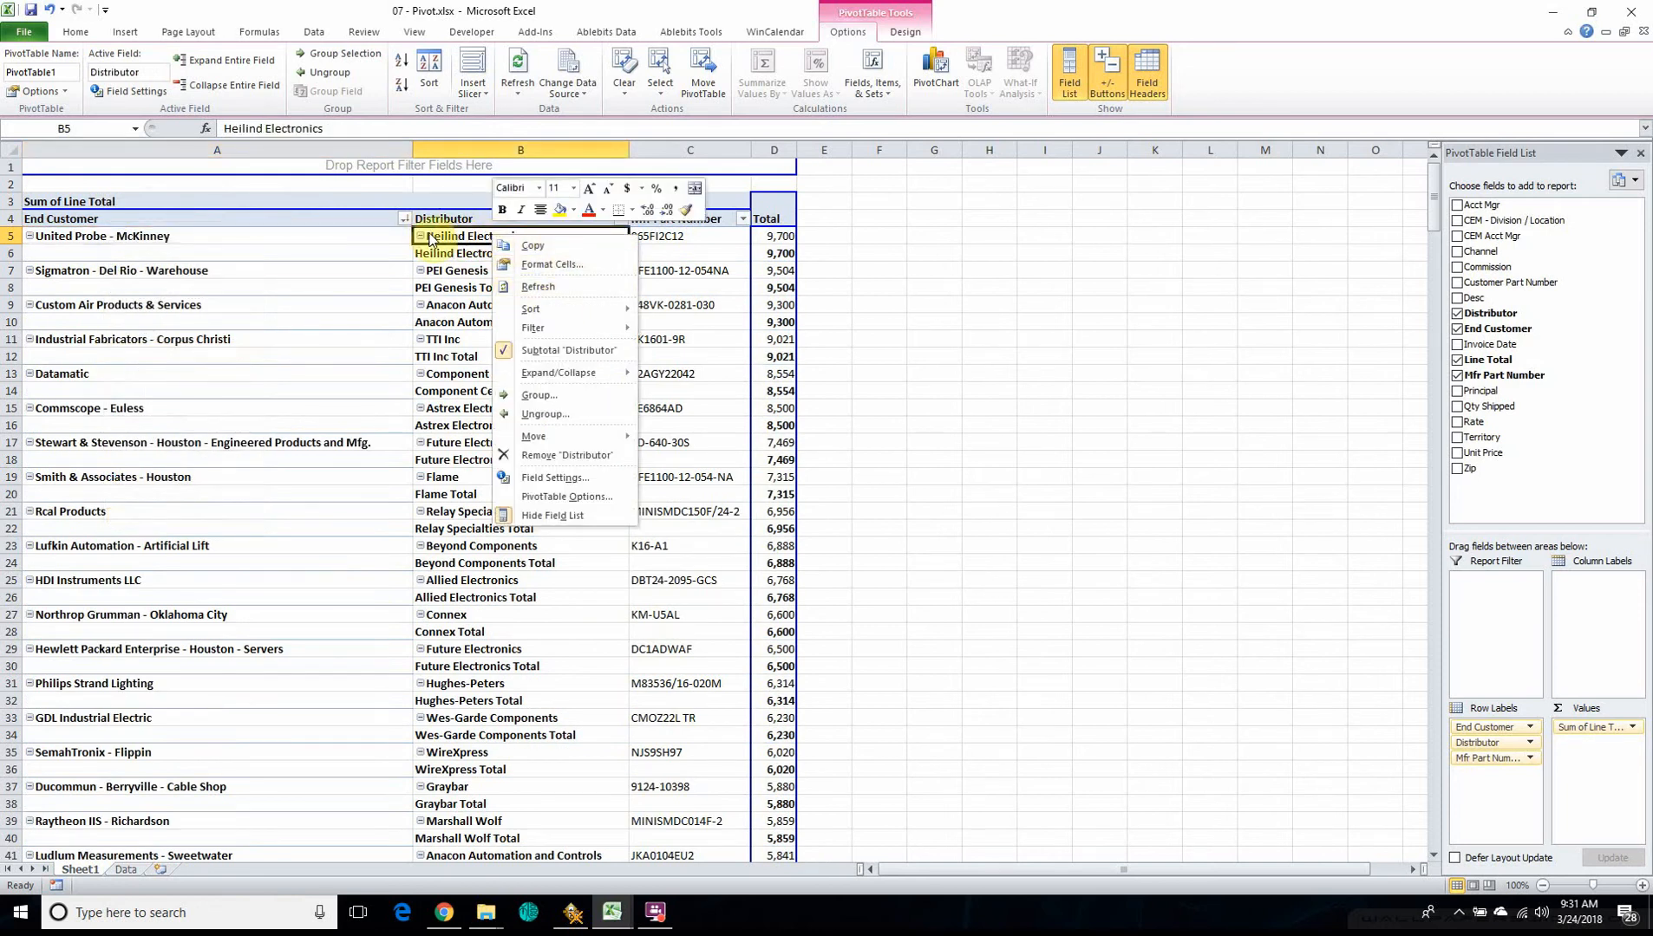
left_click(508, 351)
right_click(657, 240)
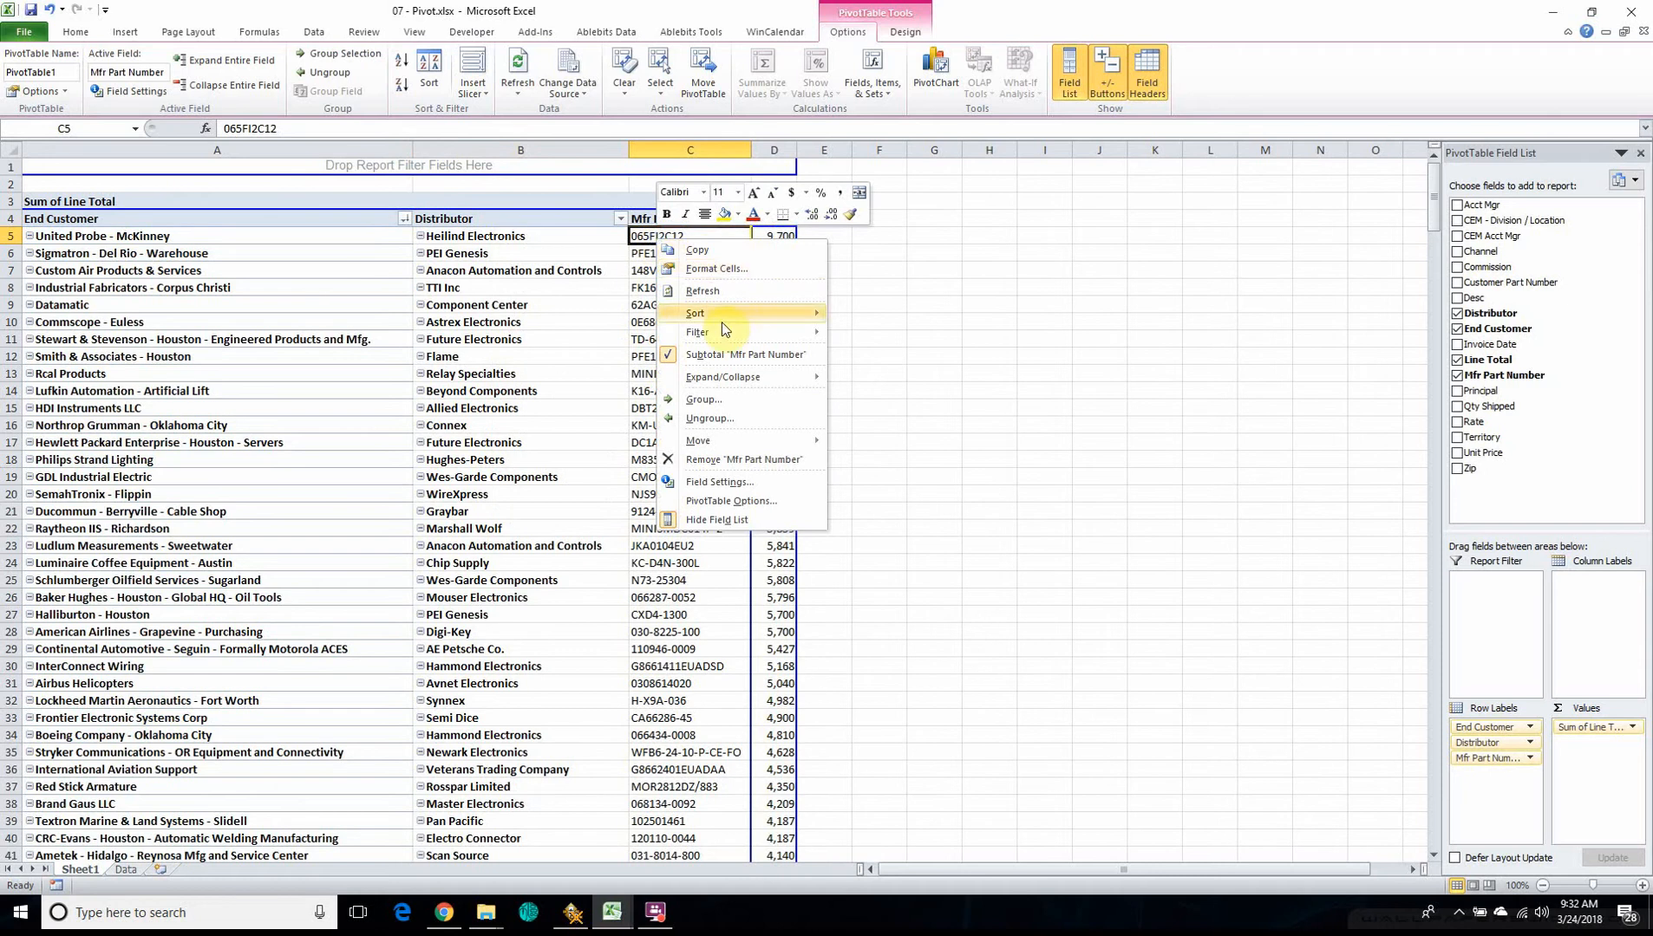
left_click(669, 355)
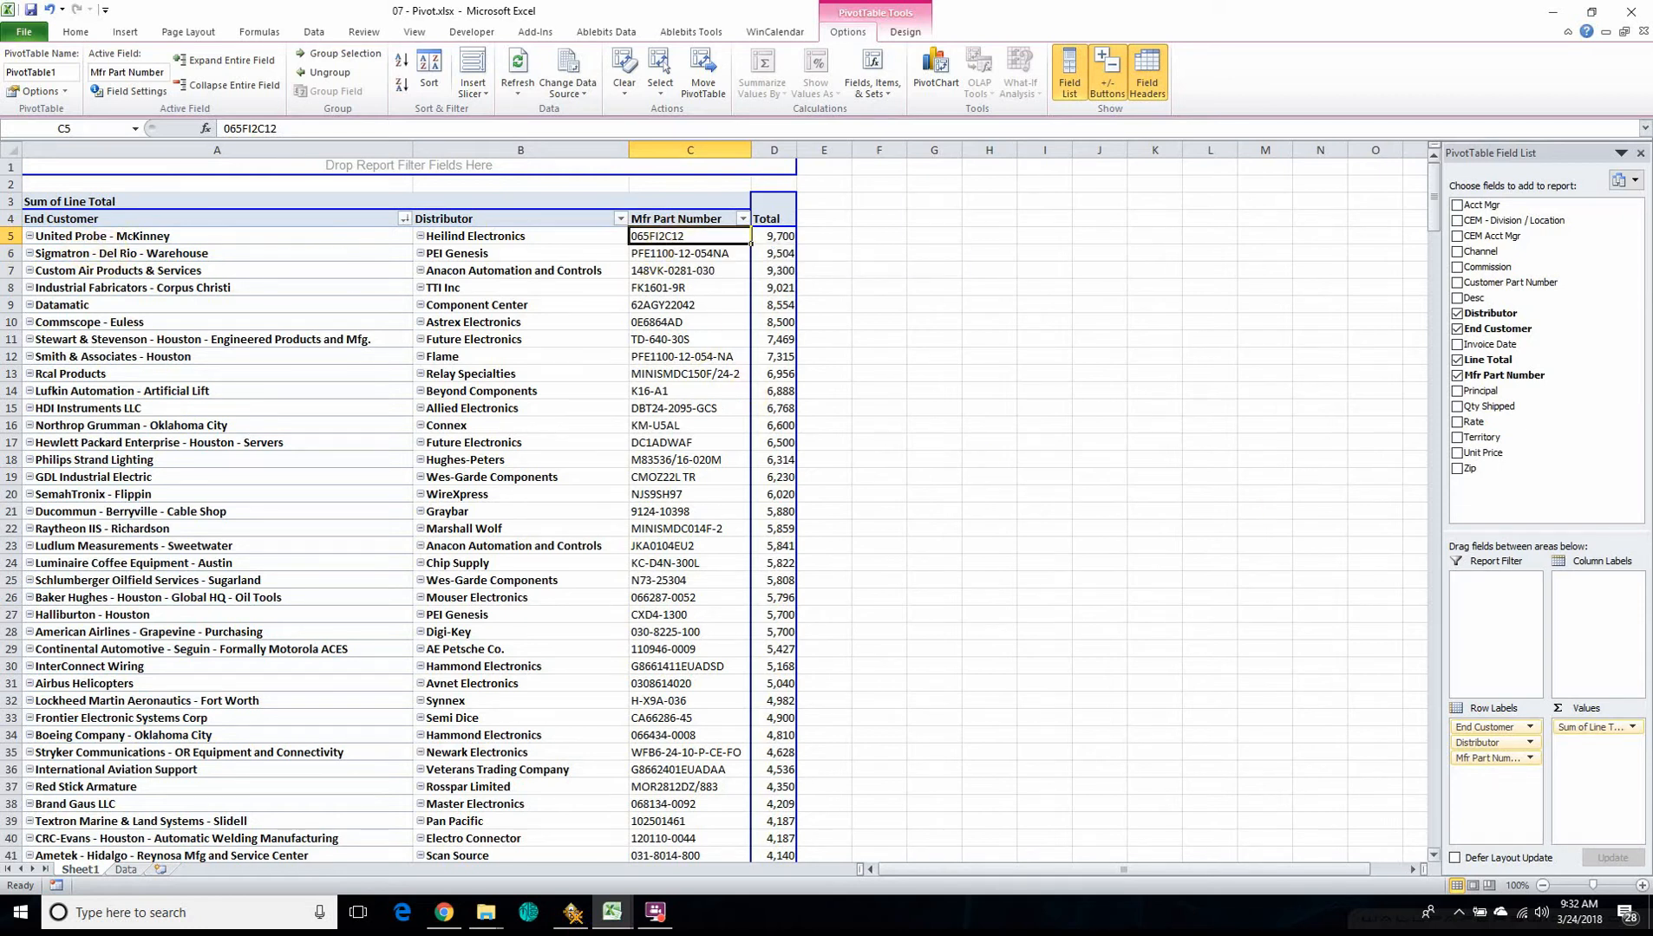
Add Invoice Date as the PivotTable's column labels and Principal as its report filter.
key("F10")
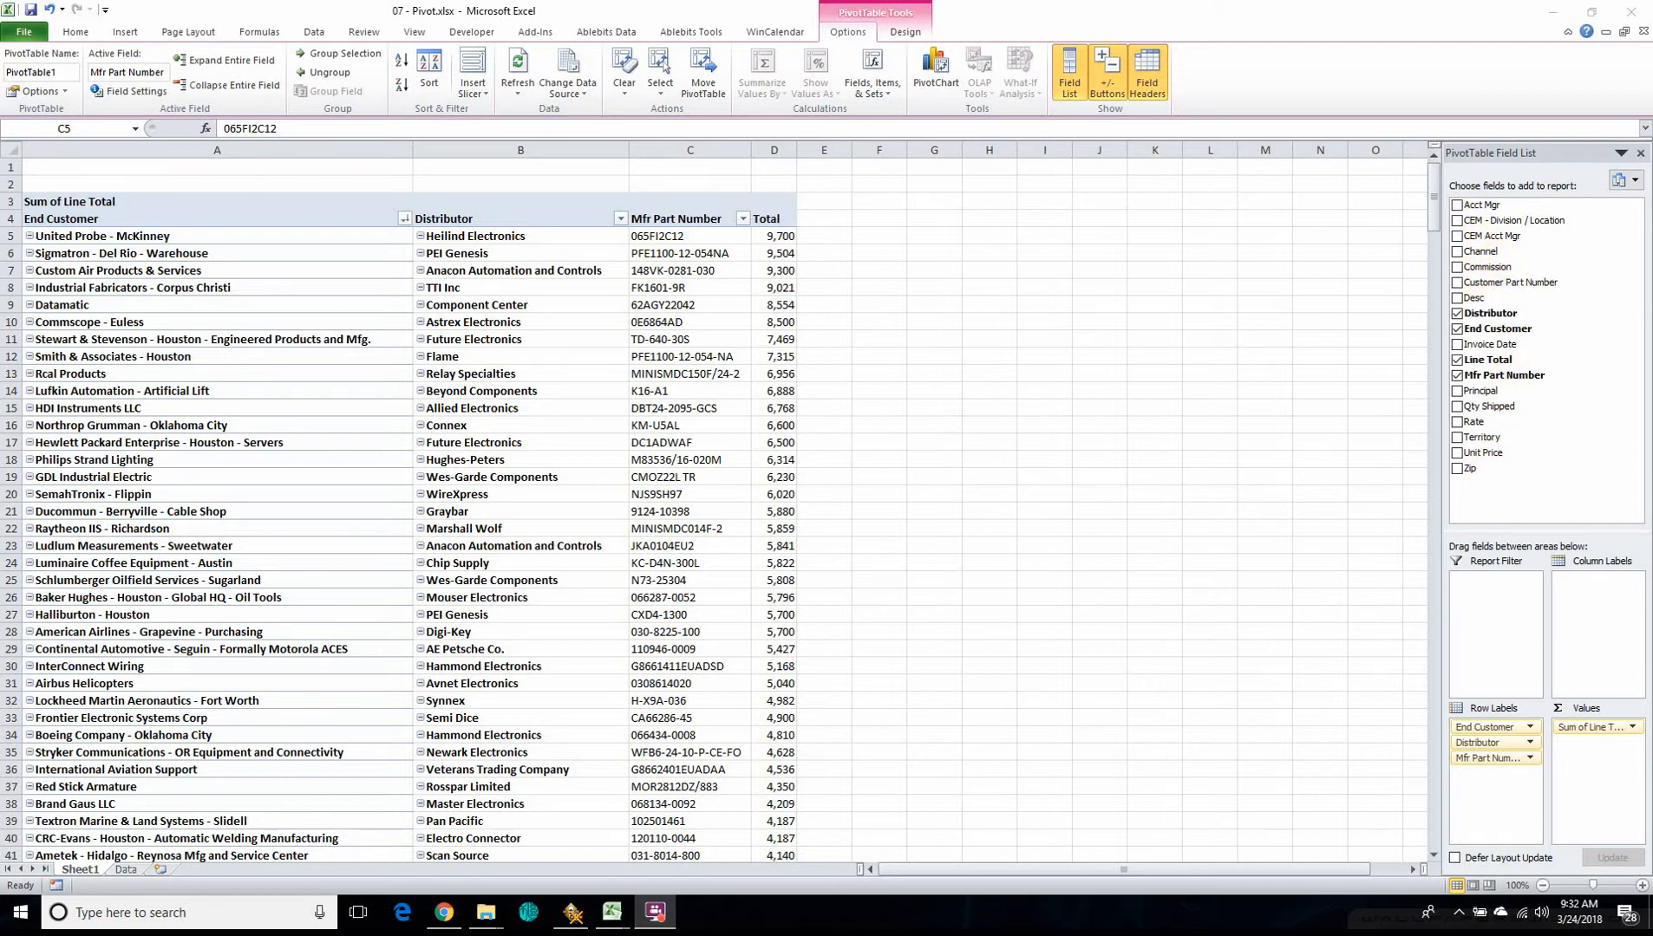
left_click_drag(1475, 347, 1609, 599)
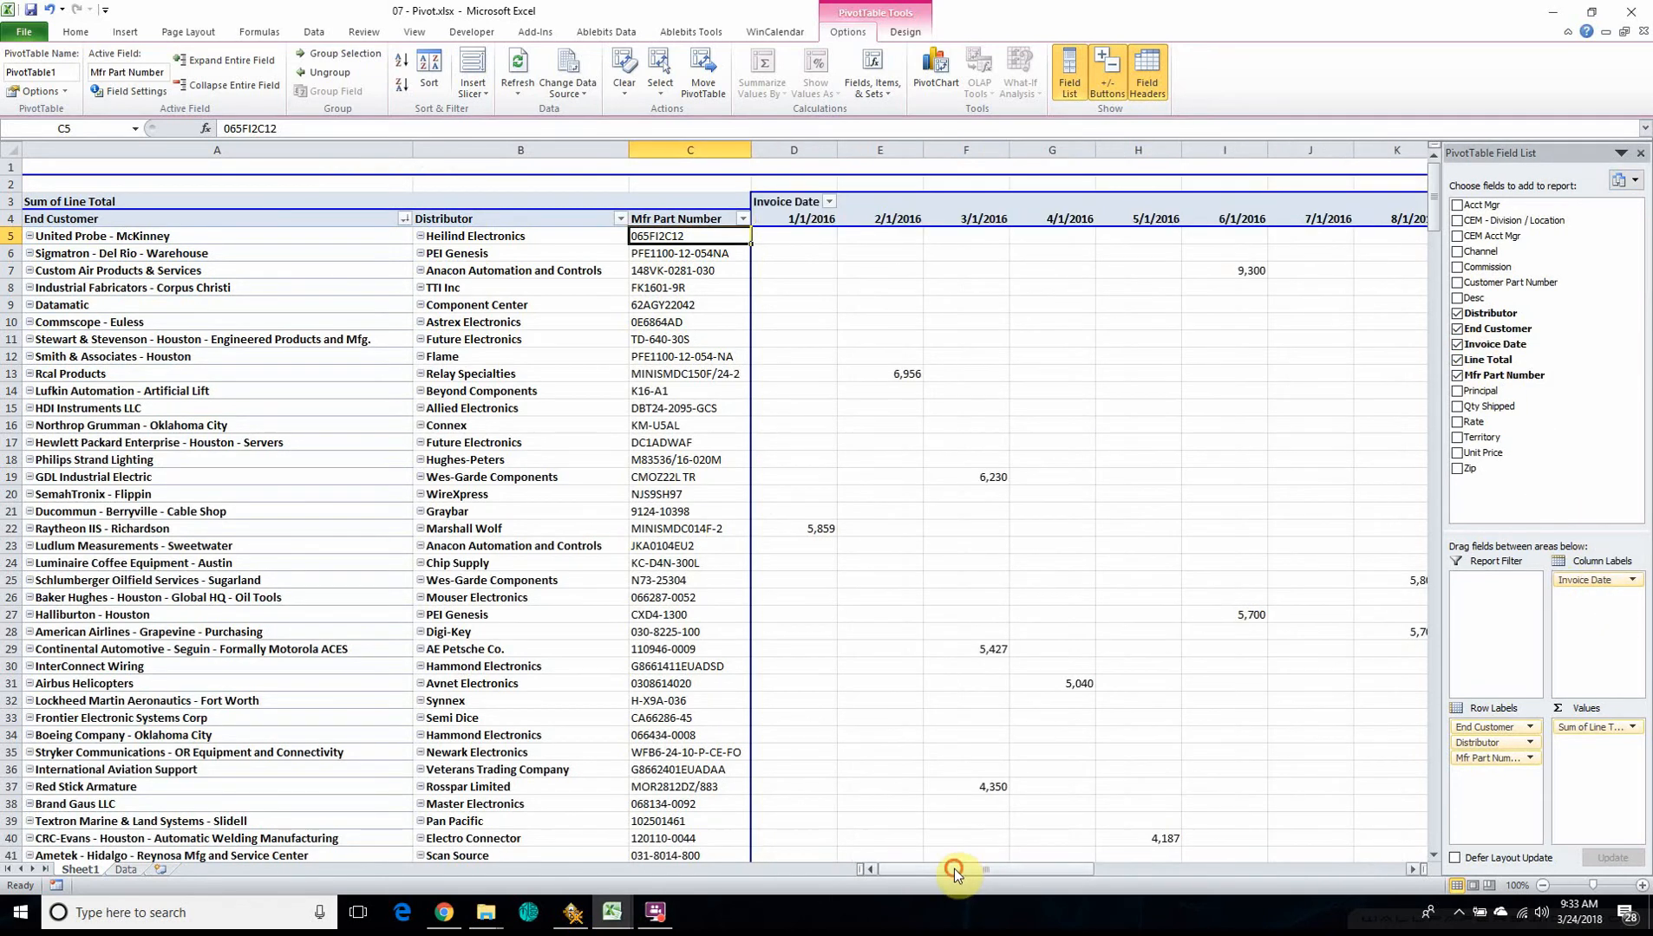
left_click_drag(954, 869, 820, 869)
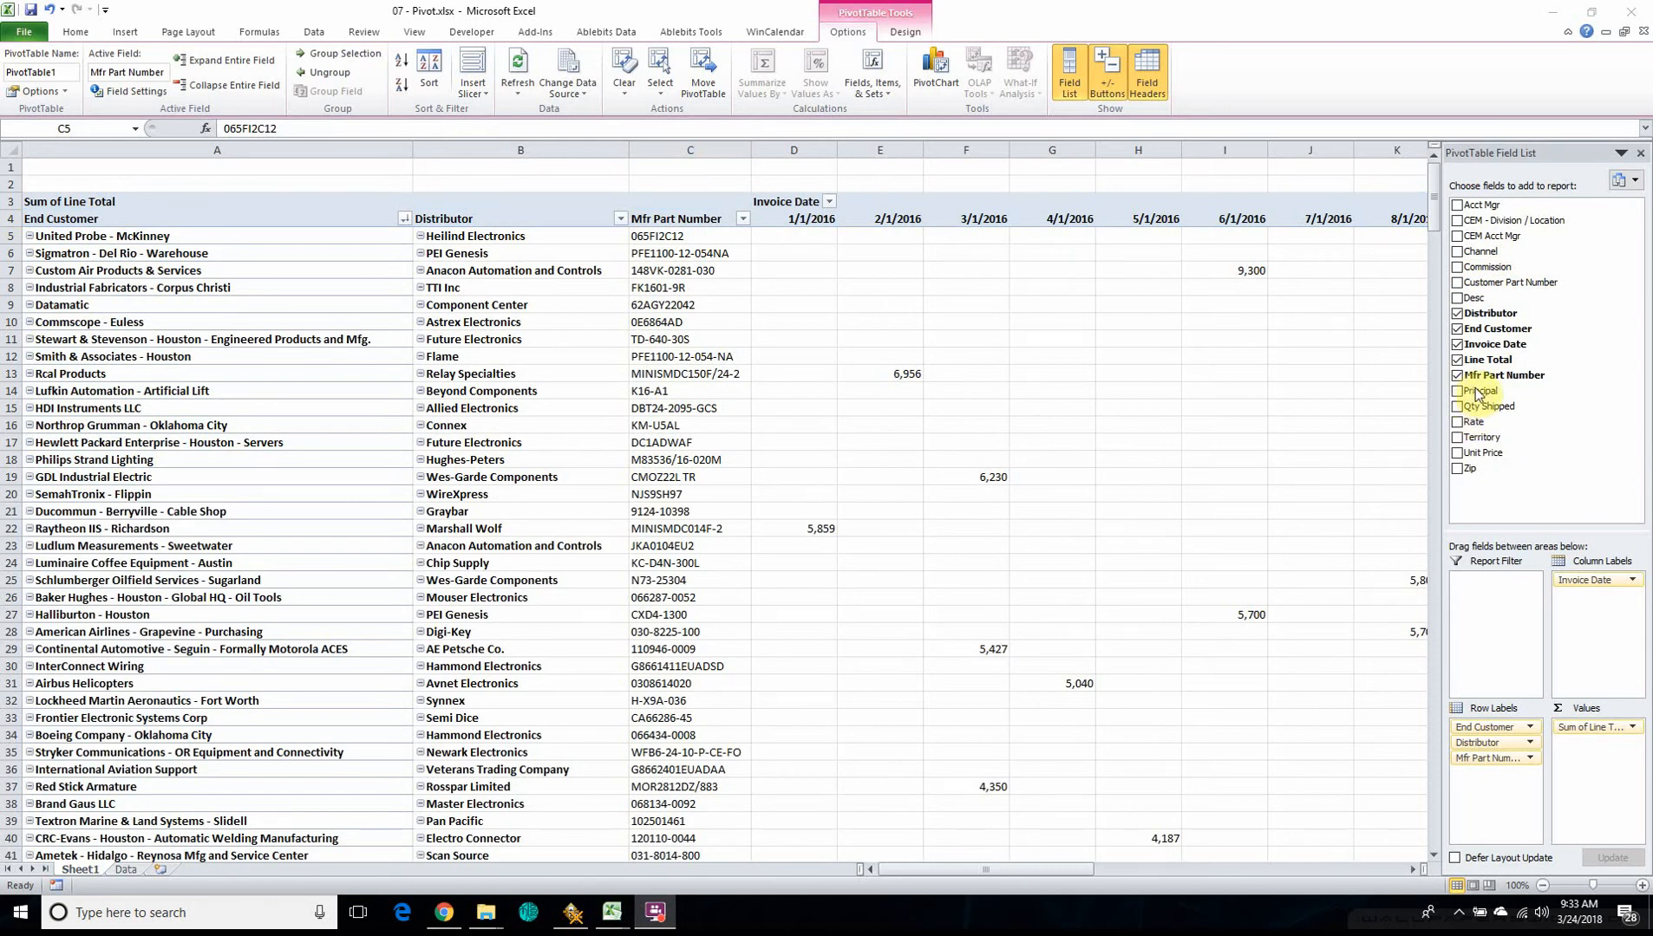
left_click_drag(1478, 395, 1507, 618)
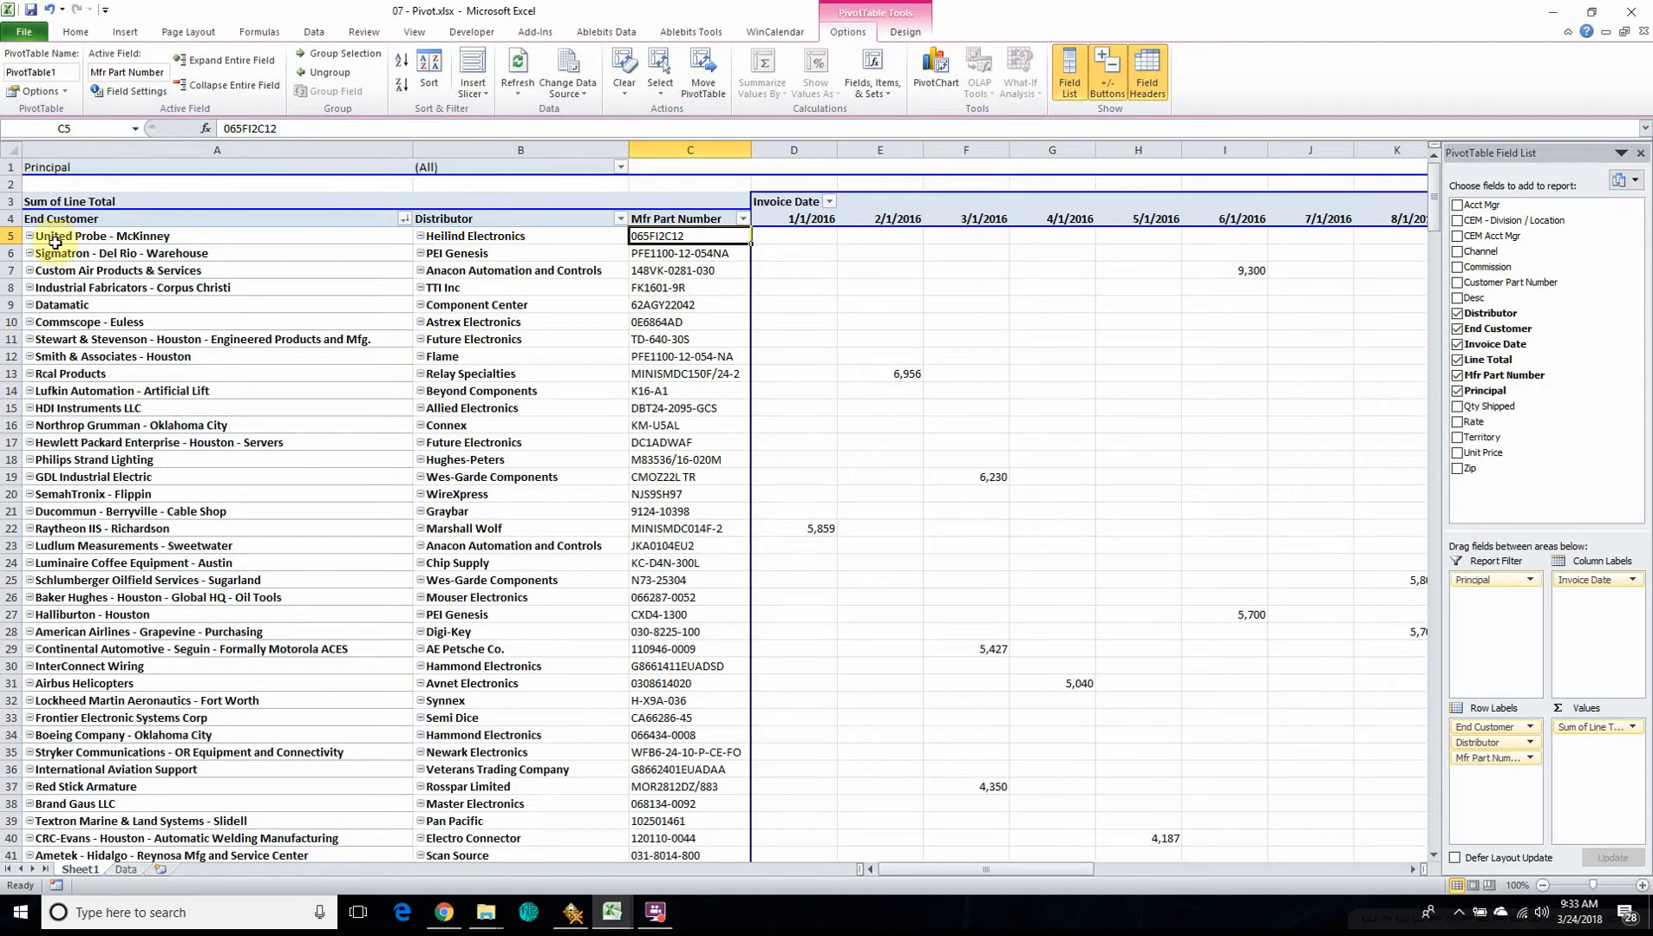
Filter the report by Principal to include only Cherry Americas and Cognitive TPG.
left_click(619, 167)
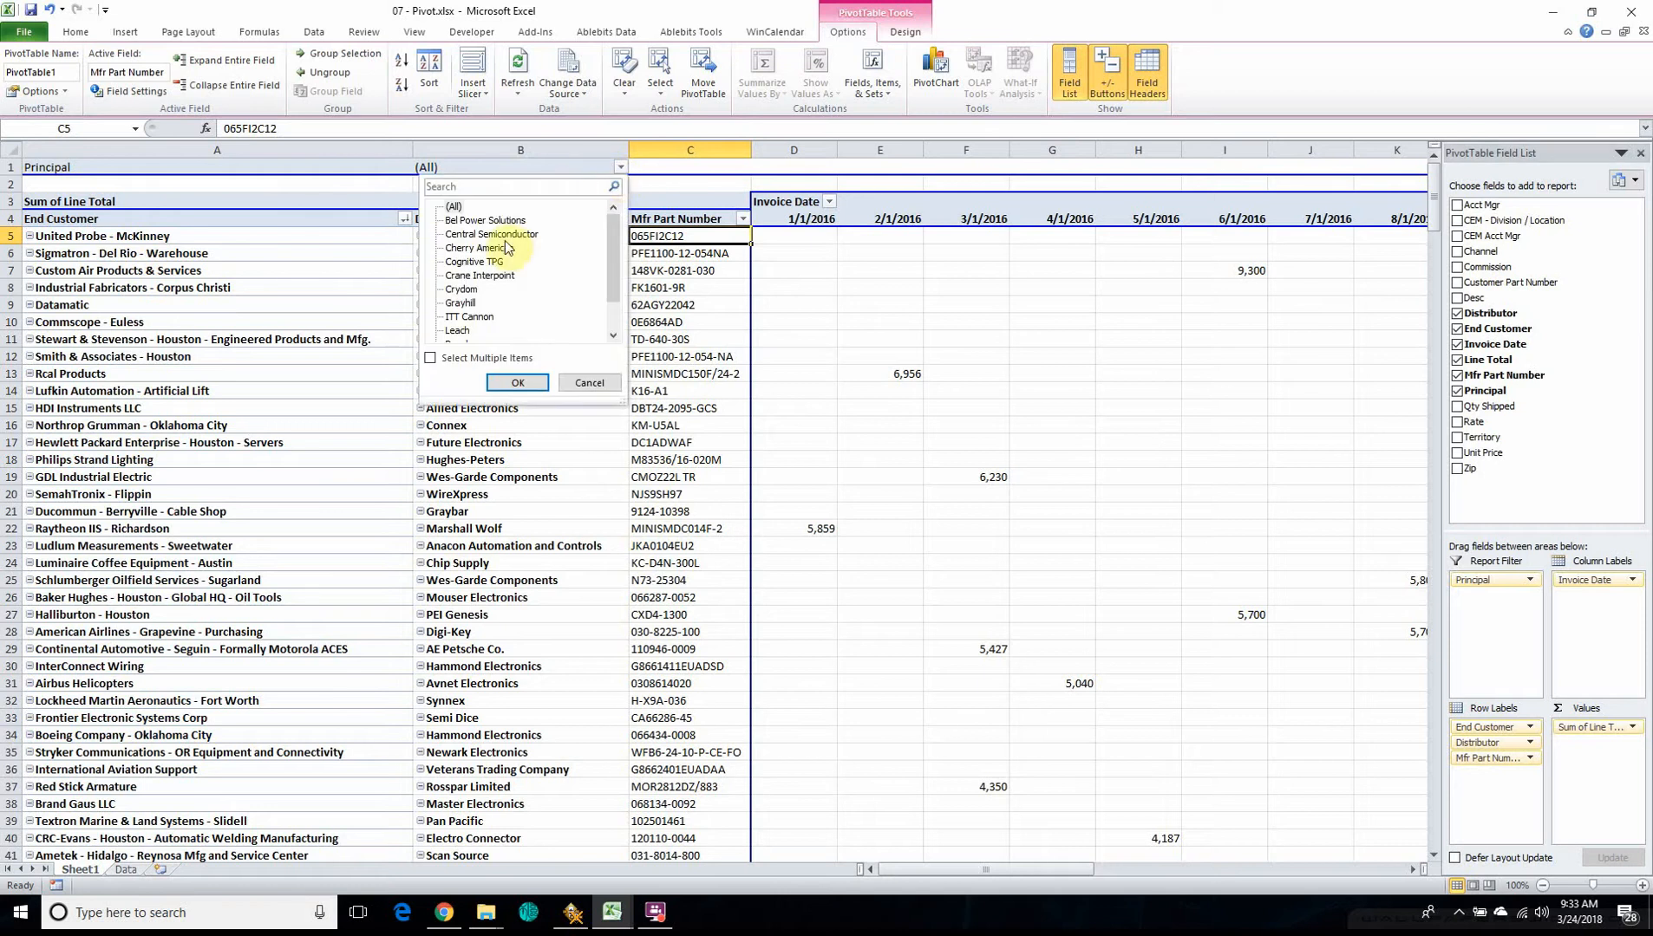
left_click(430, 358)
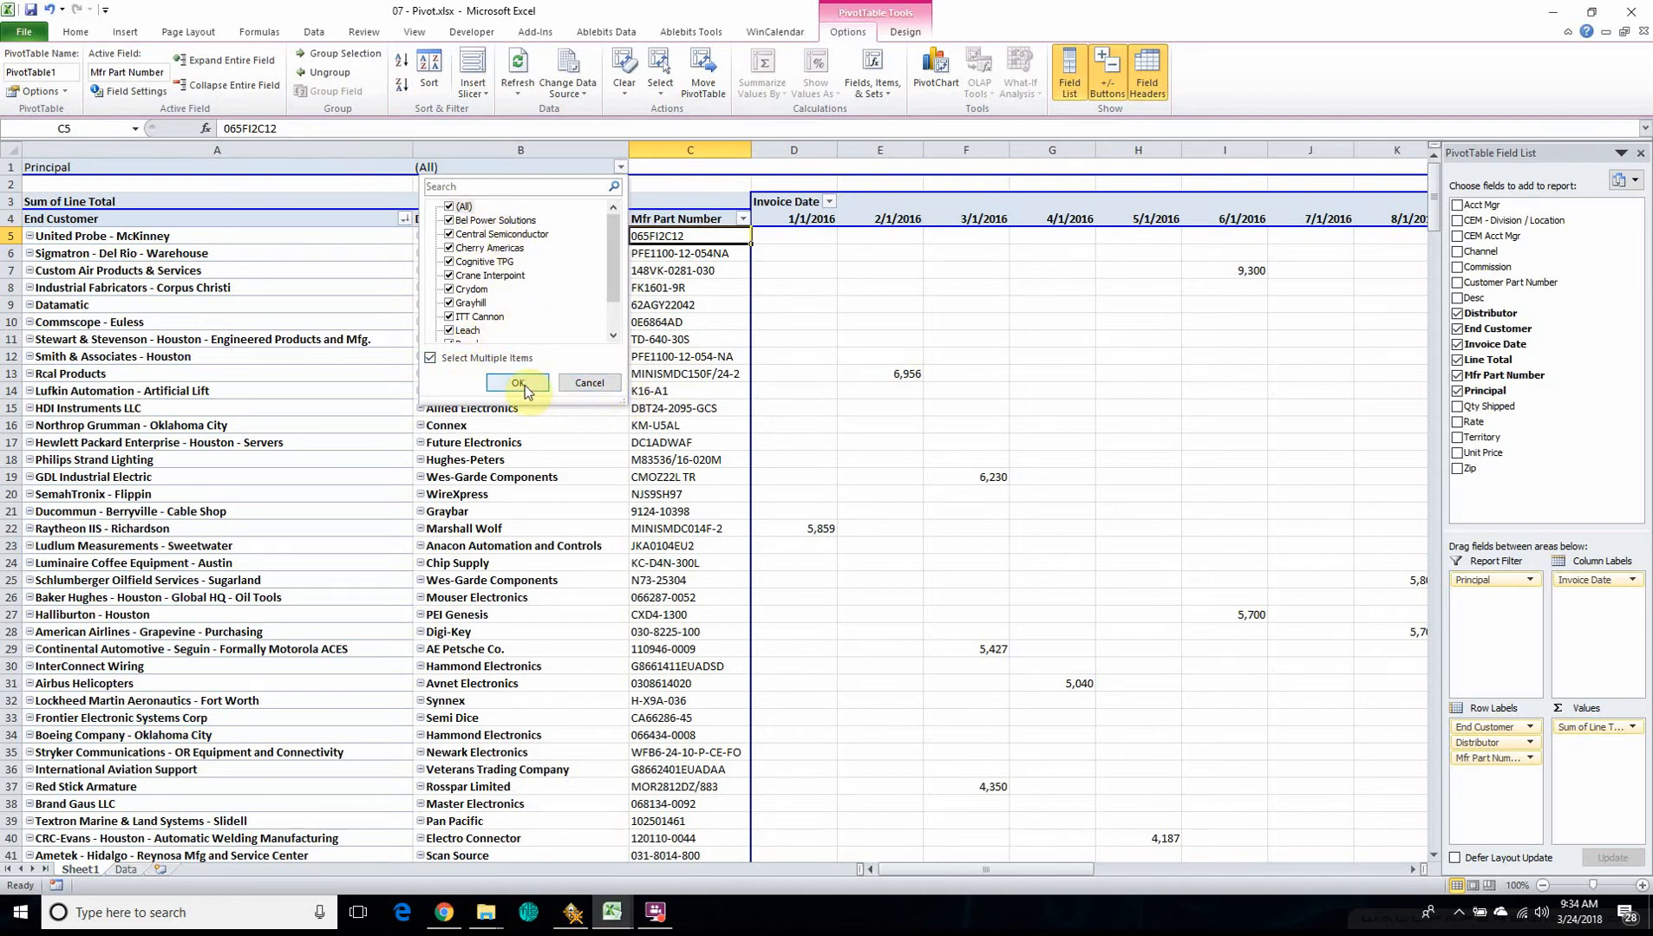
left_click(448, 207)
left_click(447, 249)
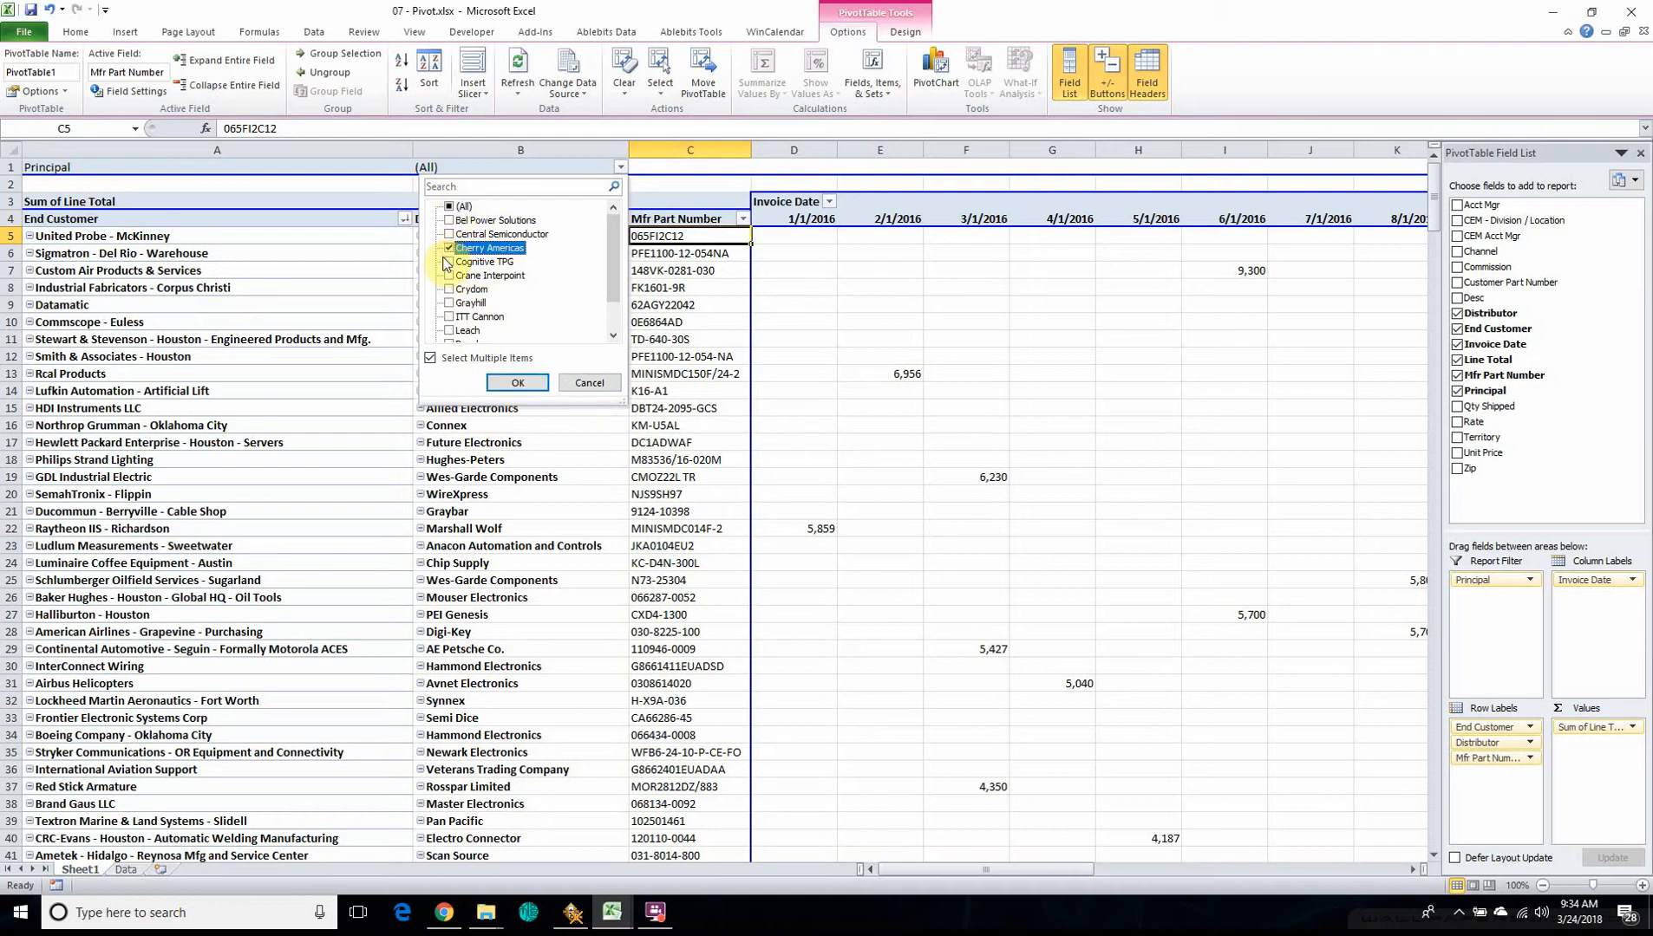
left_click(449, 262)
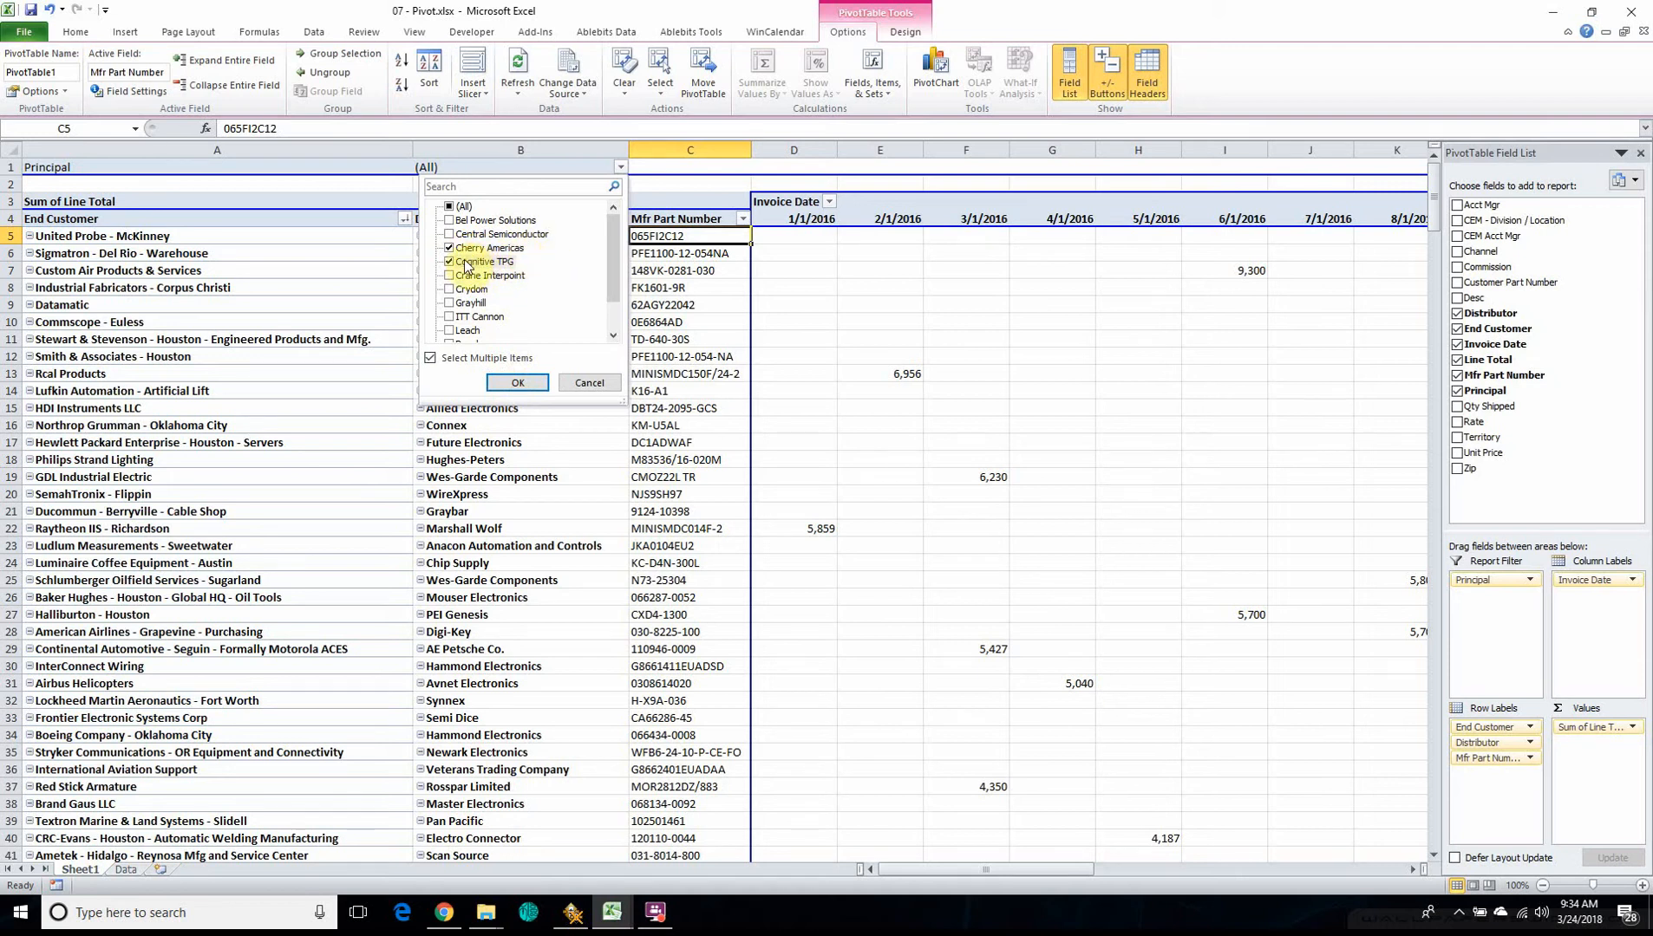
left_click(514, 383)
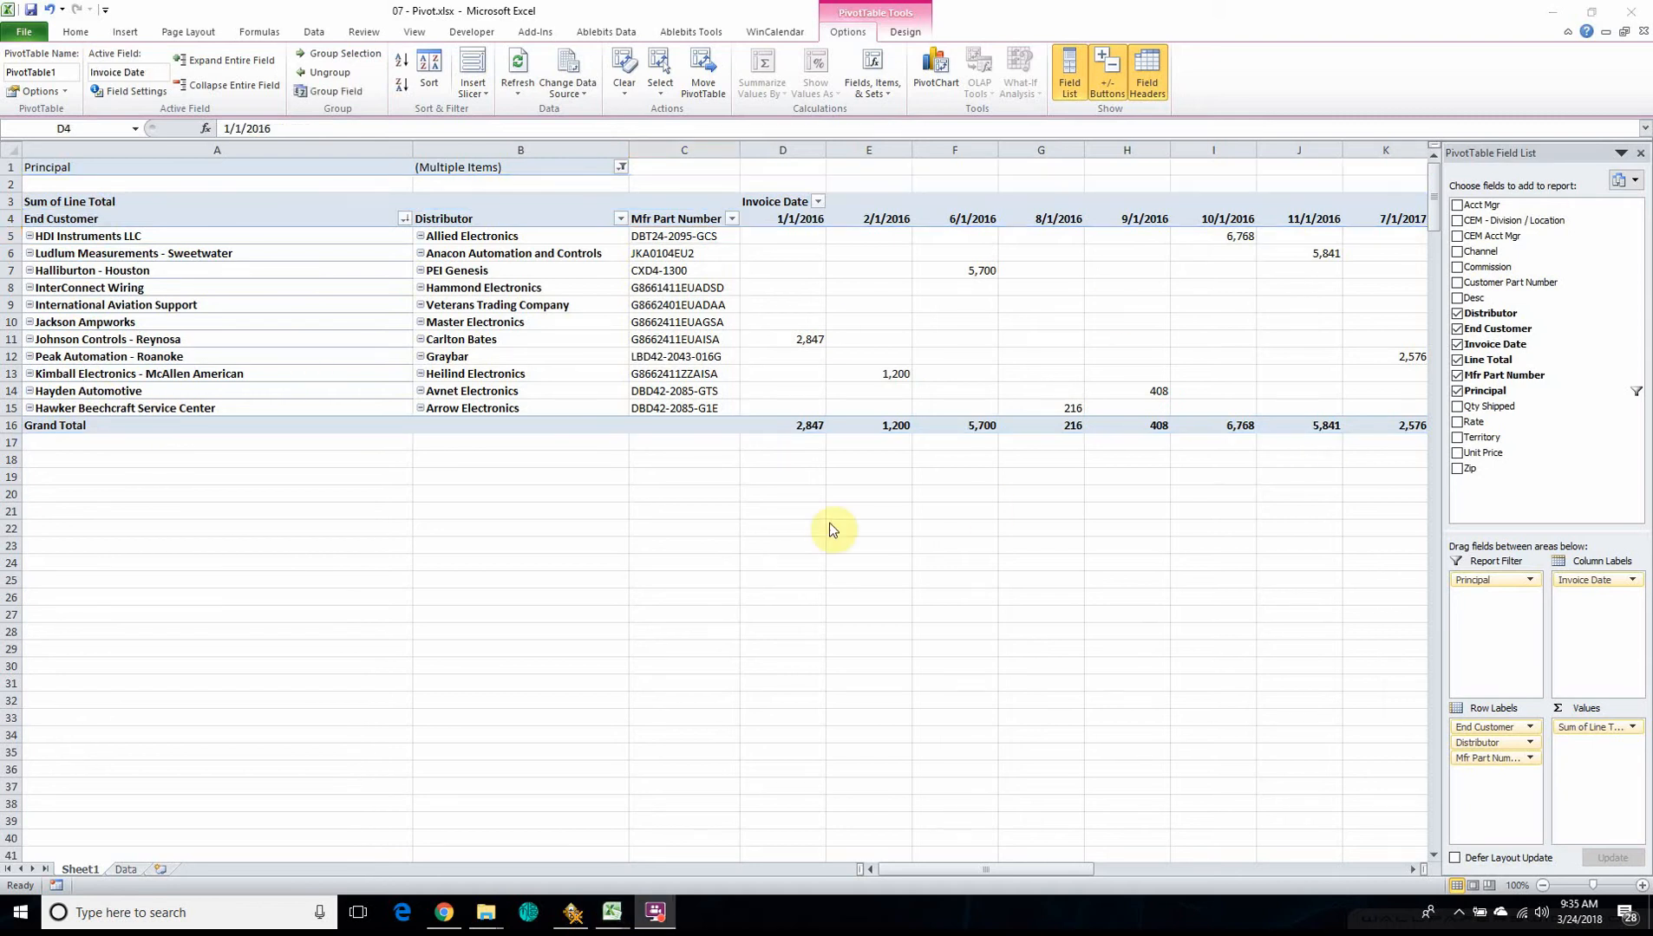
Group the Invoice Date column labels by Years only.
left_click(780, 222)
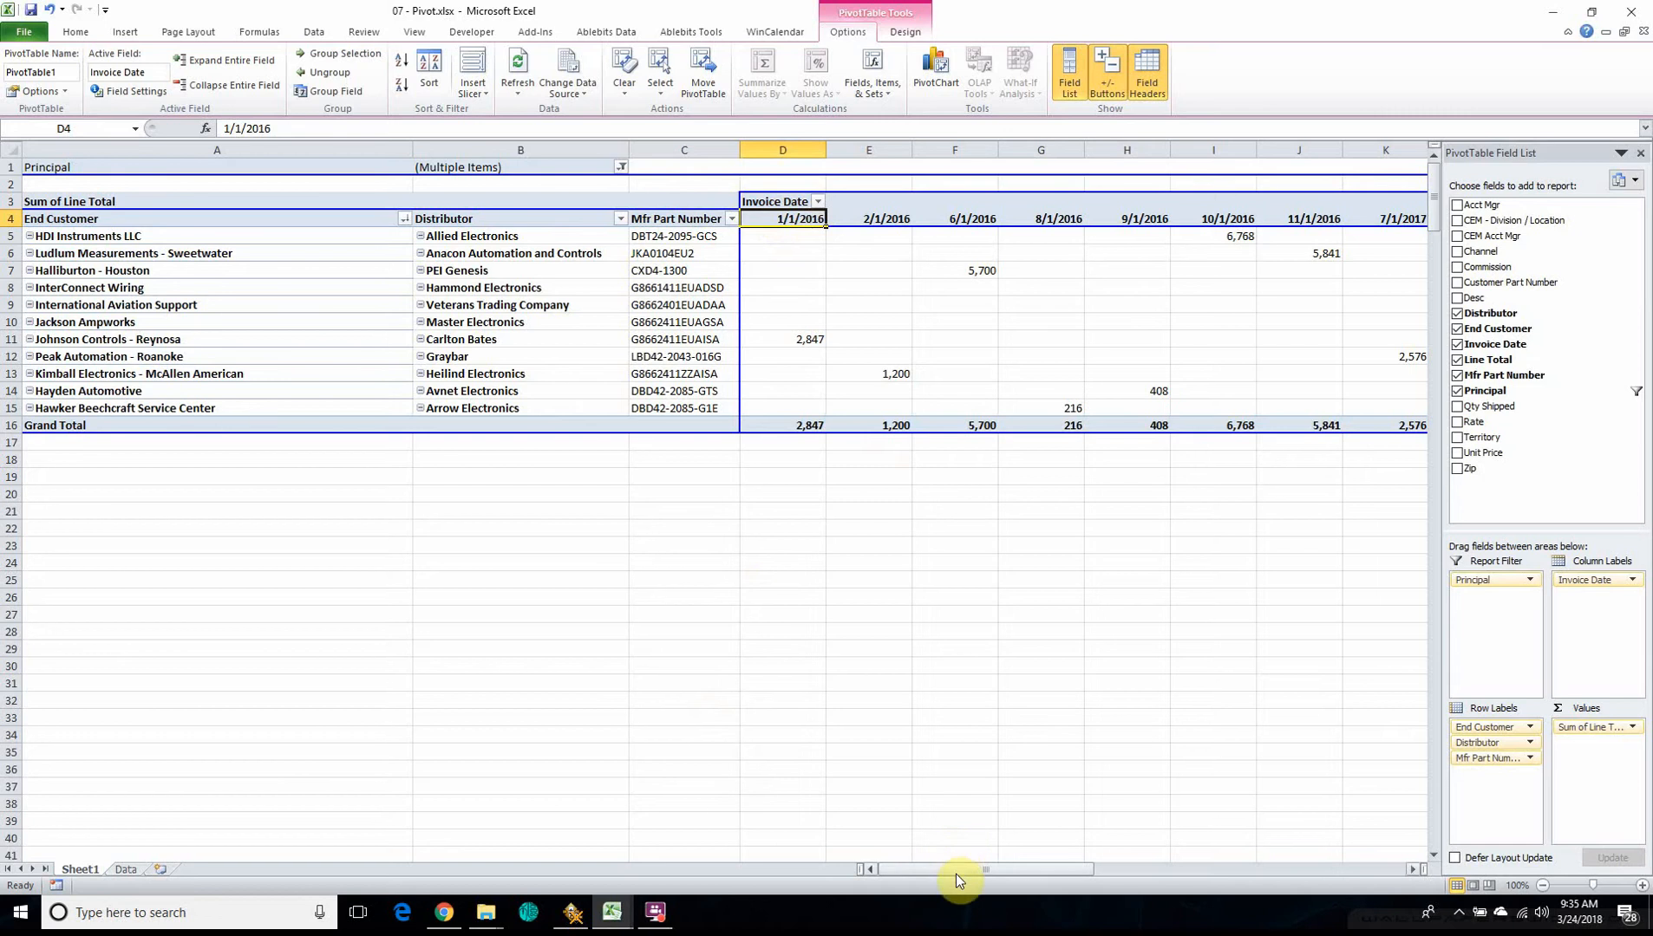
left_click_drag(955, 874, 911, 881)
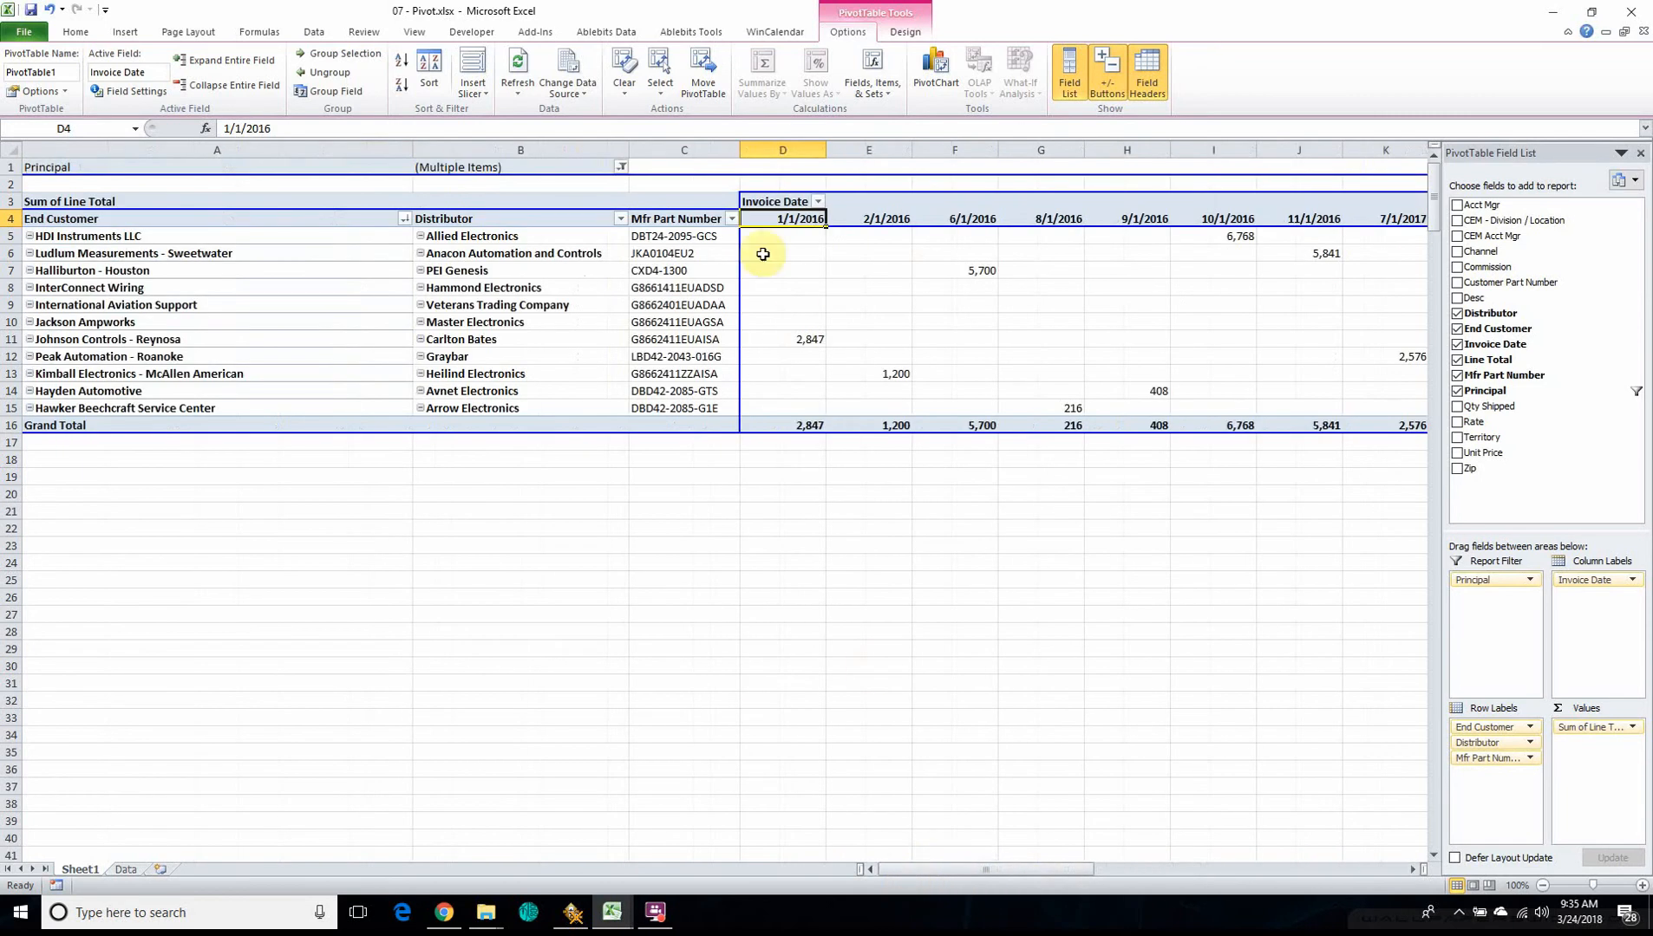
right_click(763, 220)
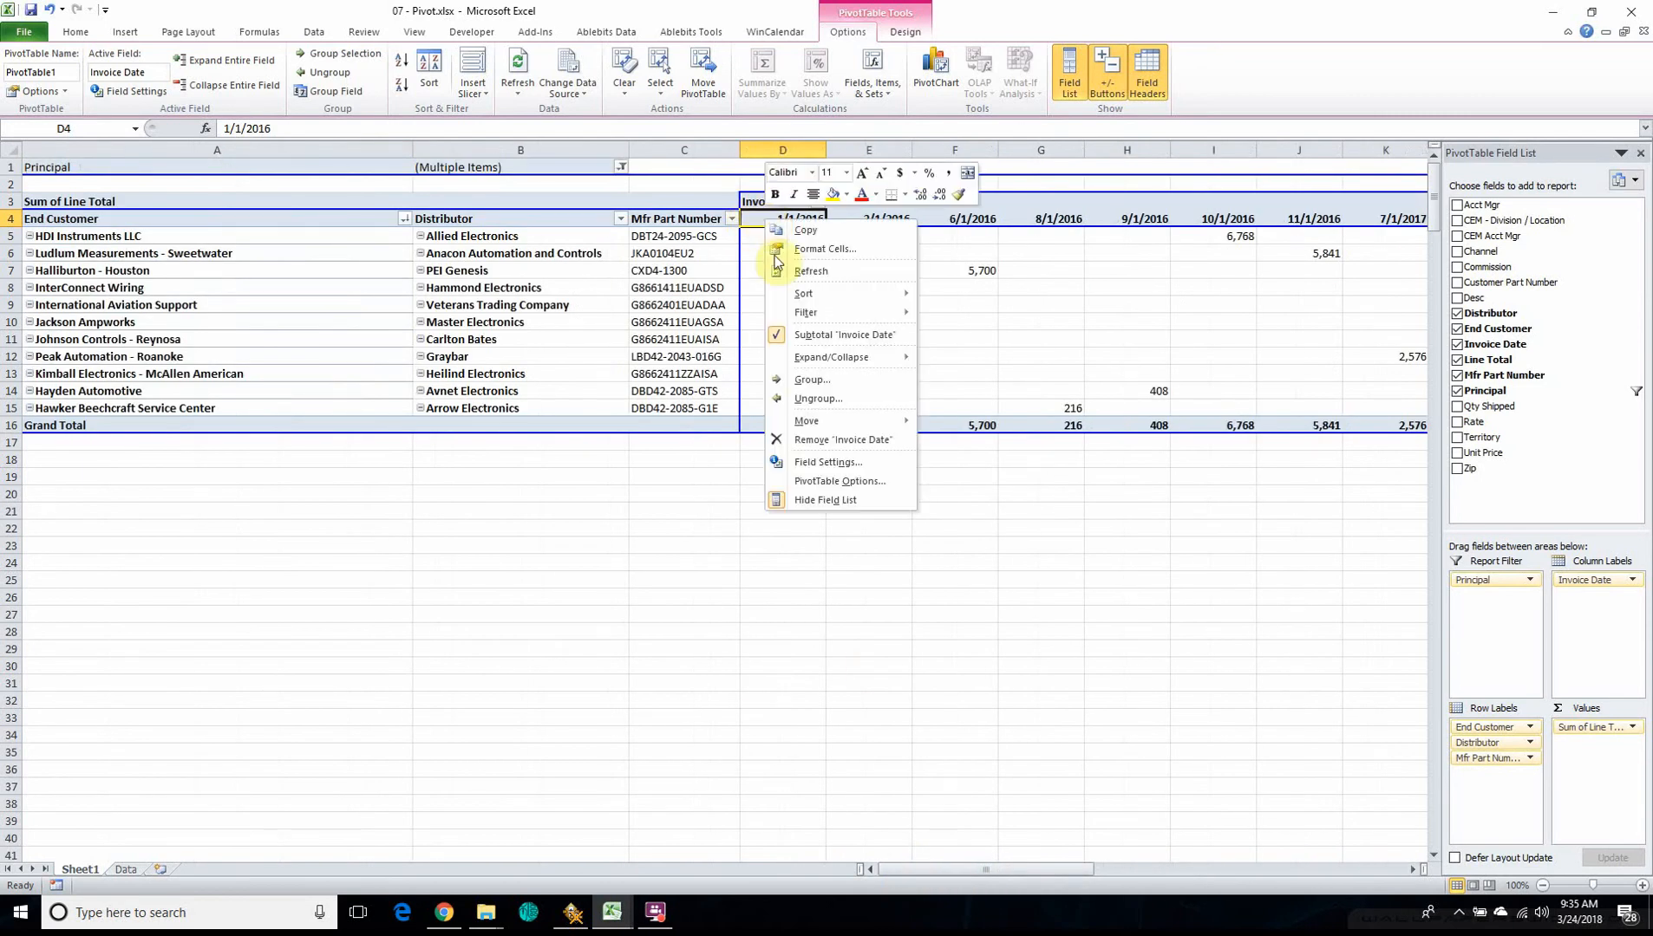
left_click(810, 379)
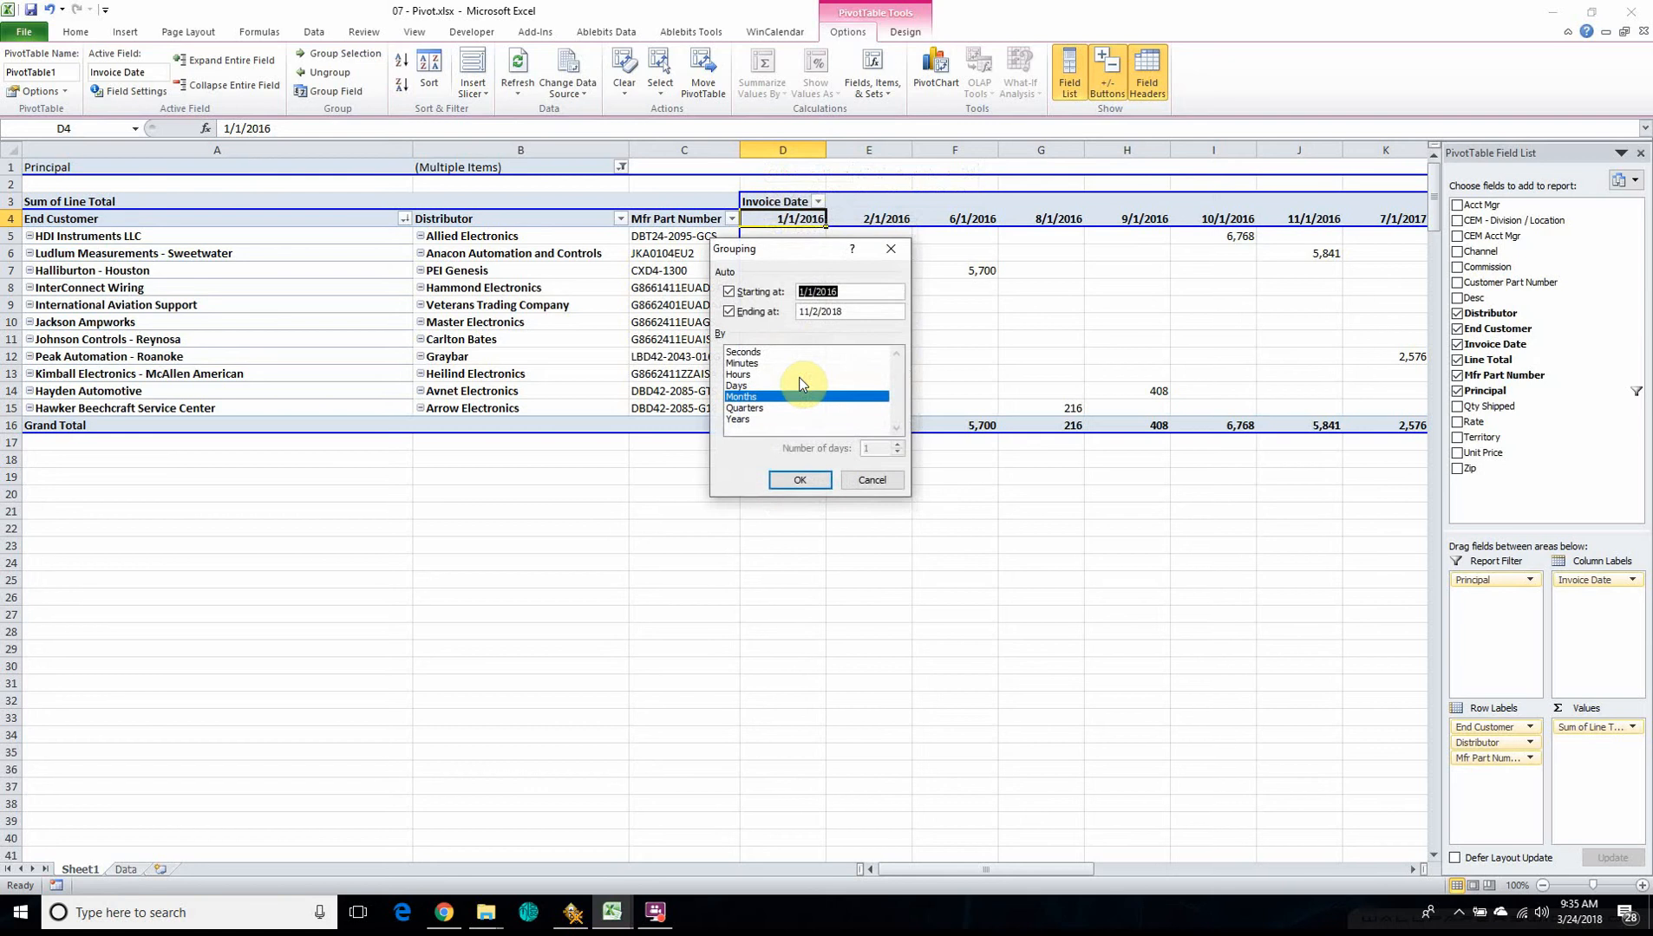
left_click(738, 420)
left_click(749, 396)
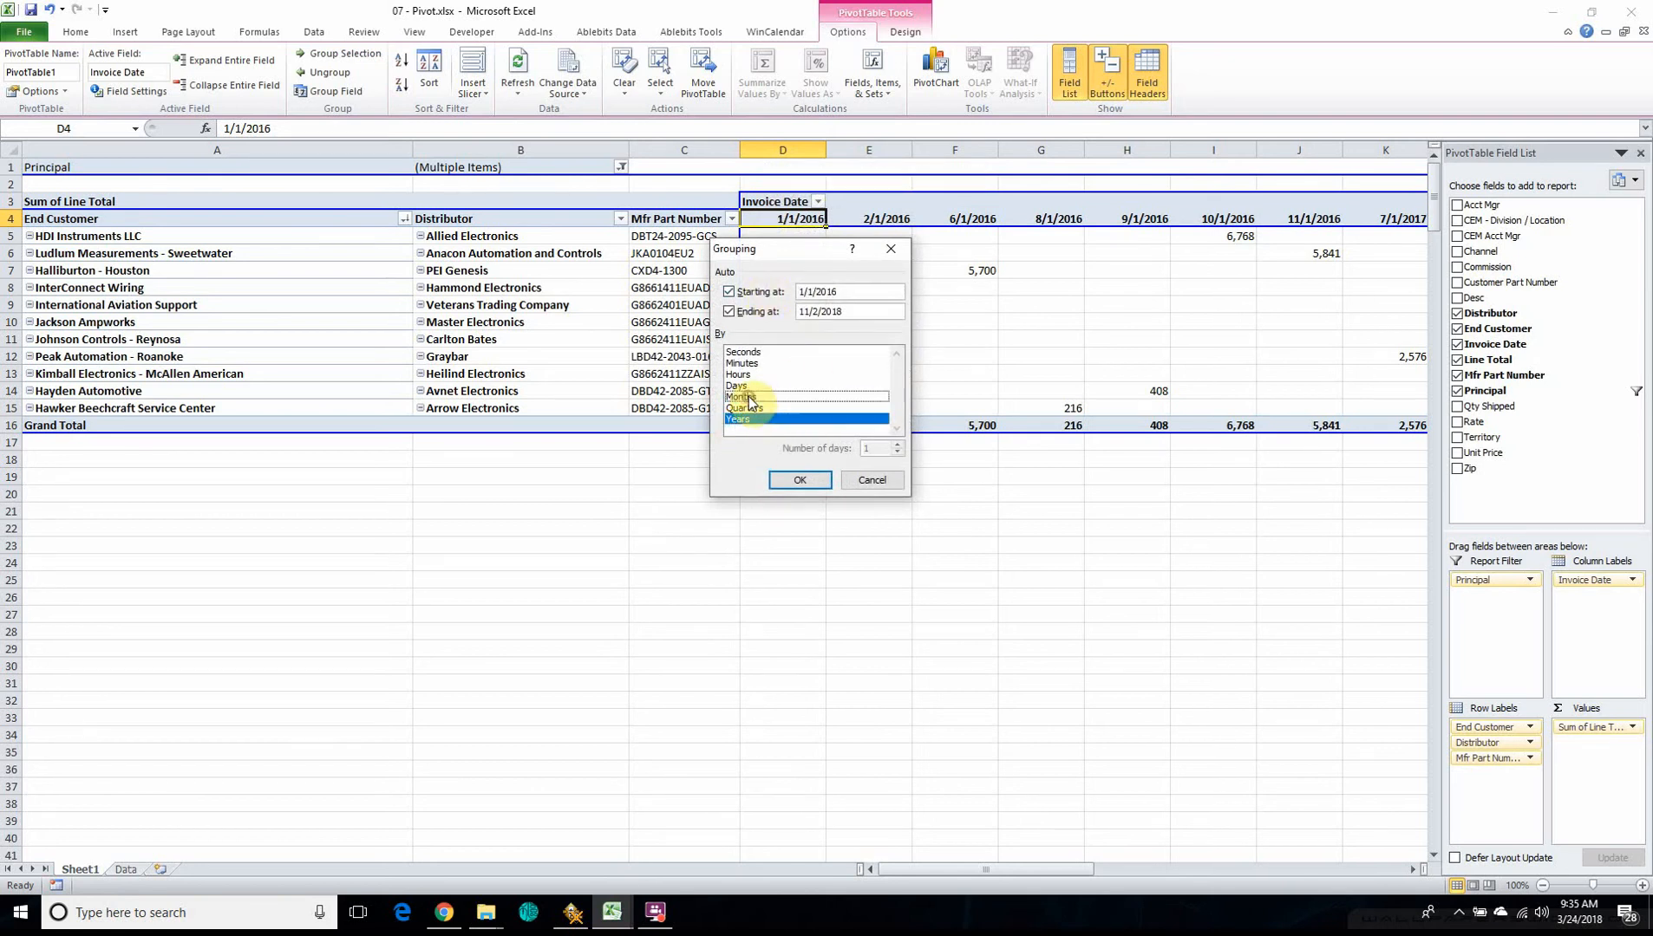
left_click(800, 482)
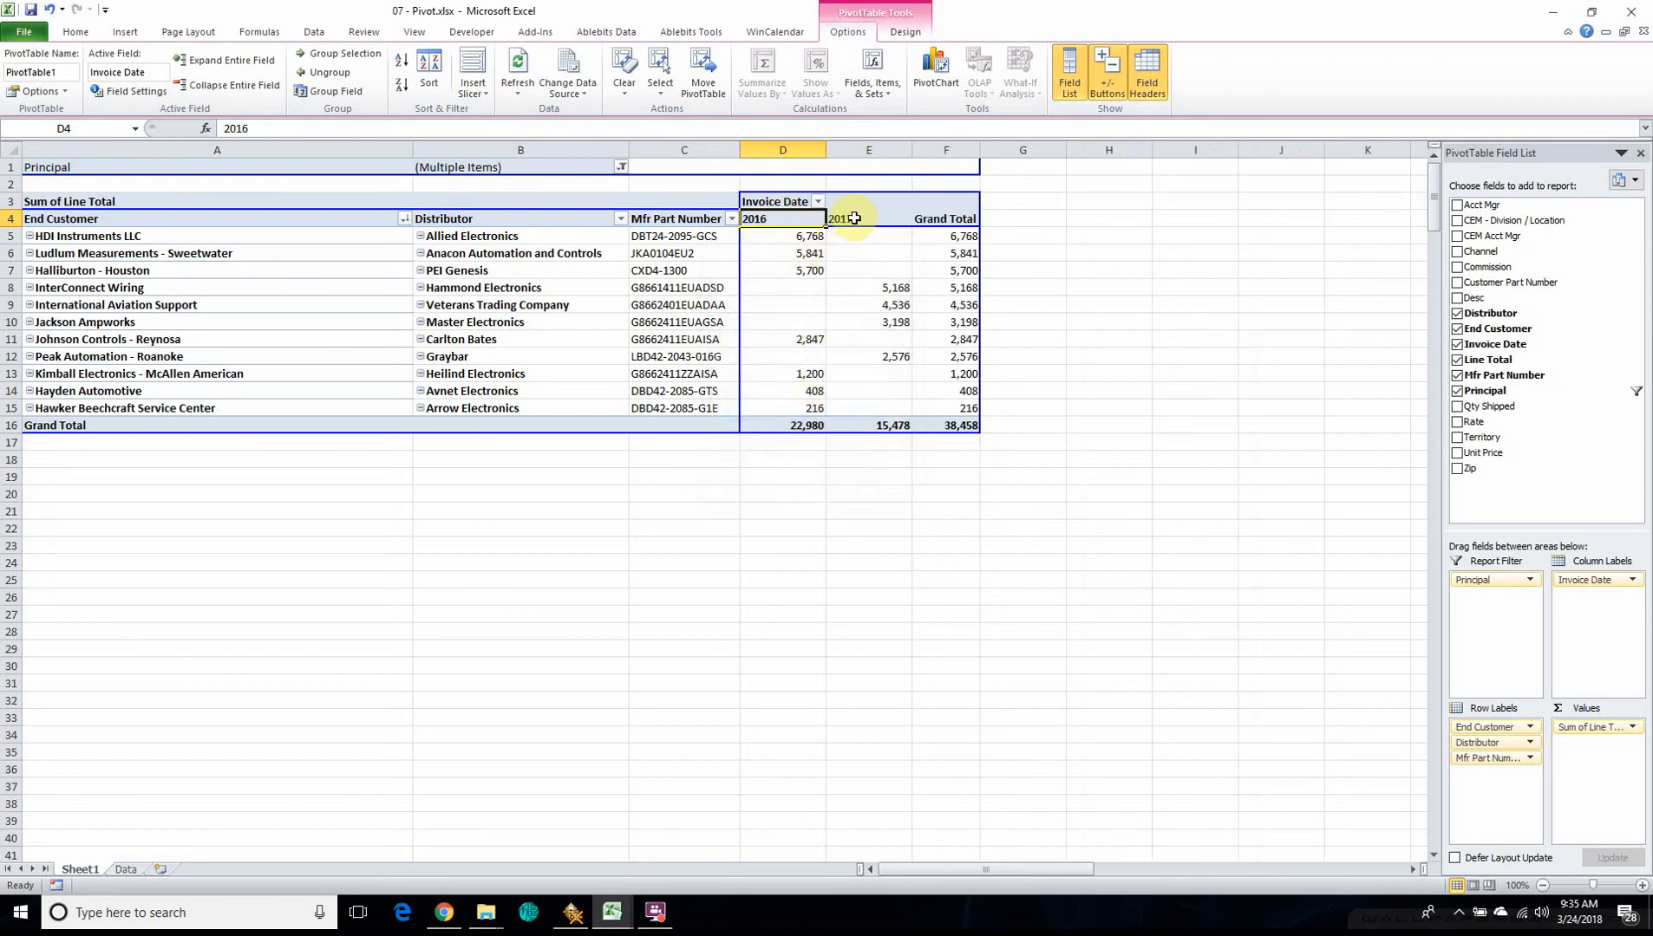
Regroup the Invoice Date column labels by both Months and Years.
right_click(776, 219)
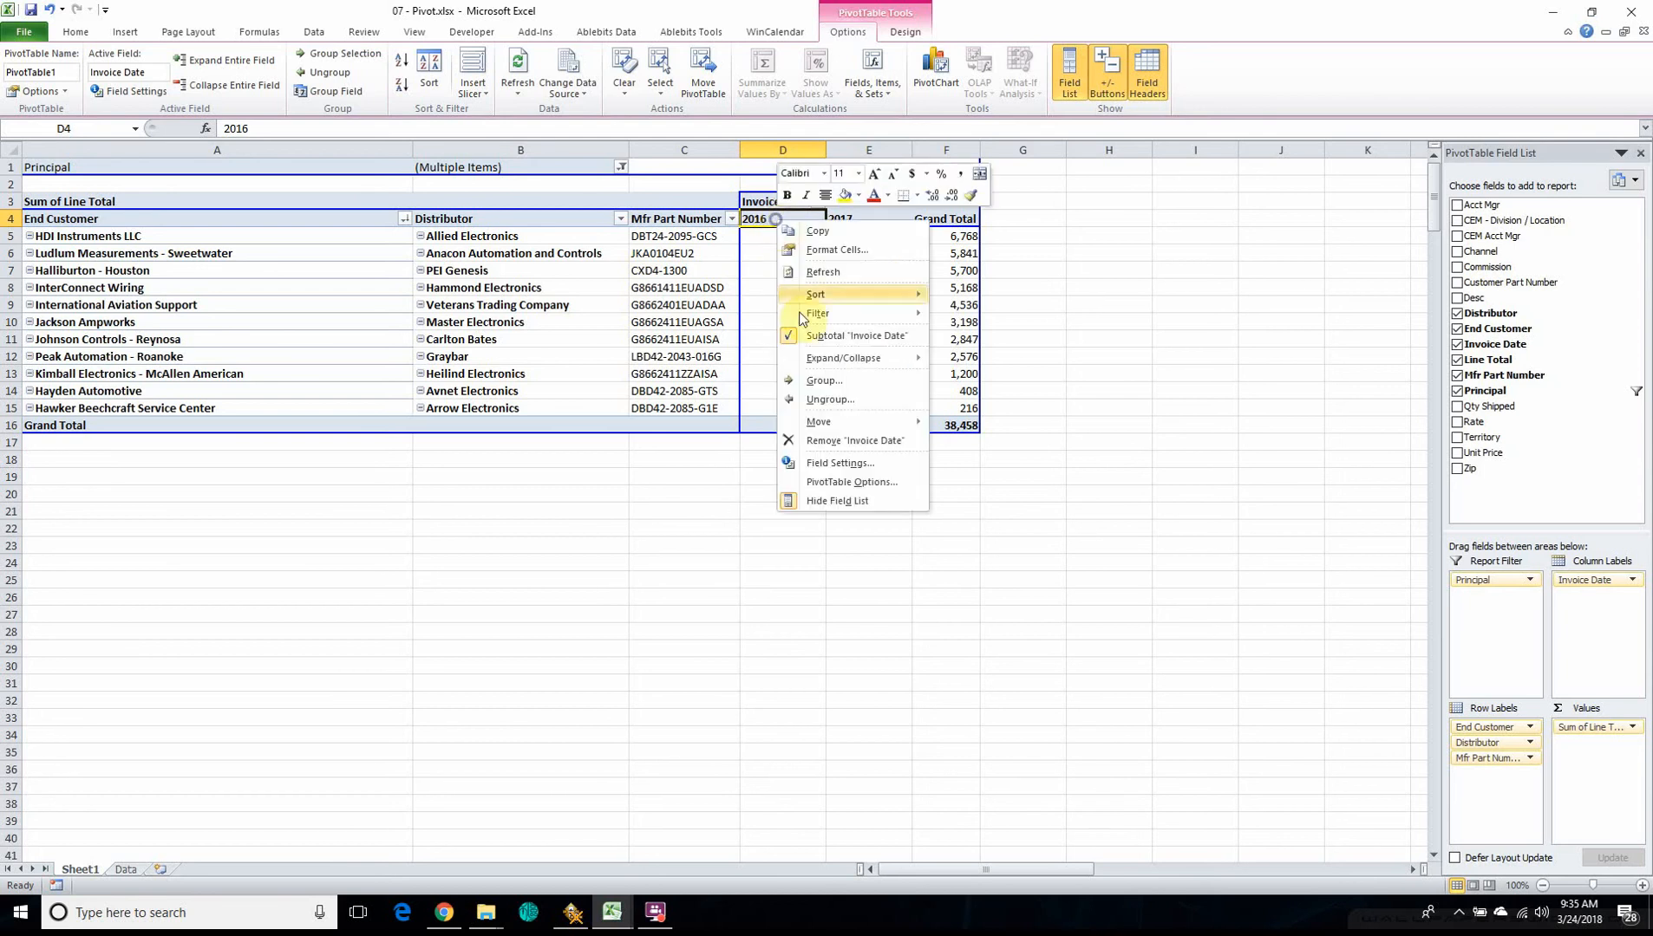
left_click(825, 383)
left_click(755, 399)
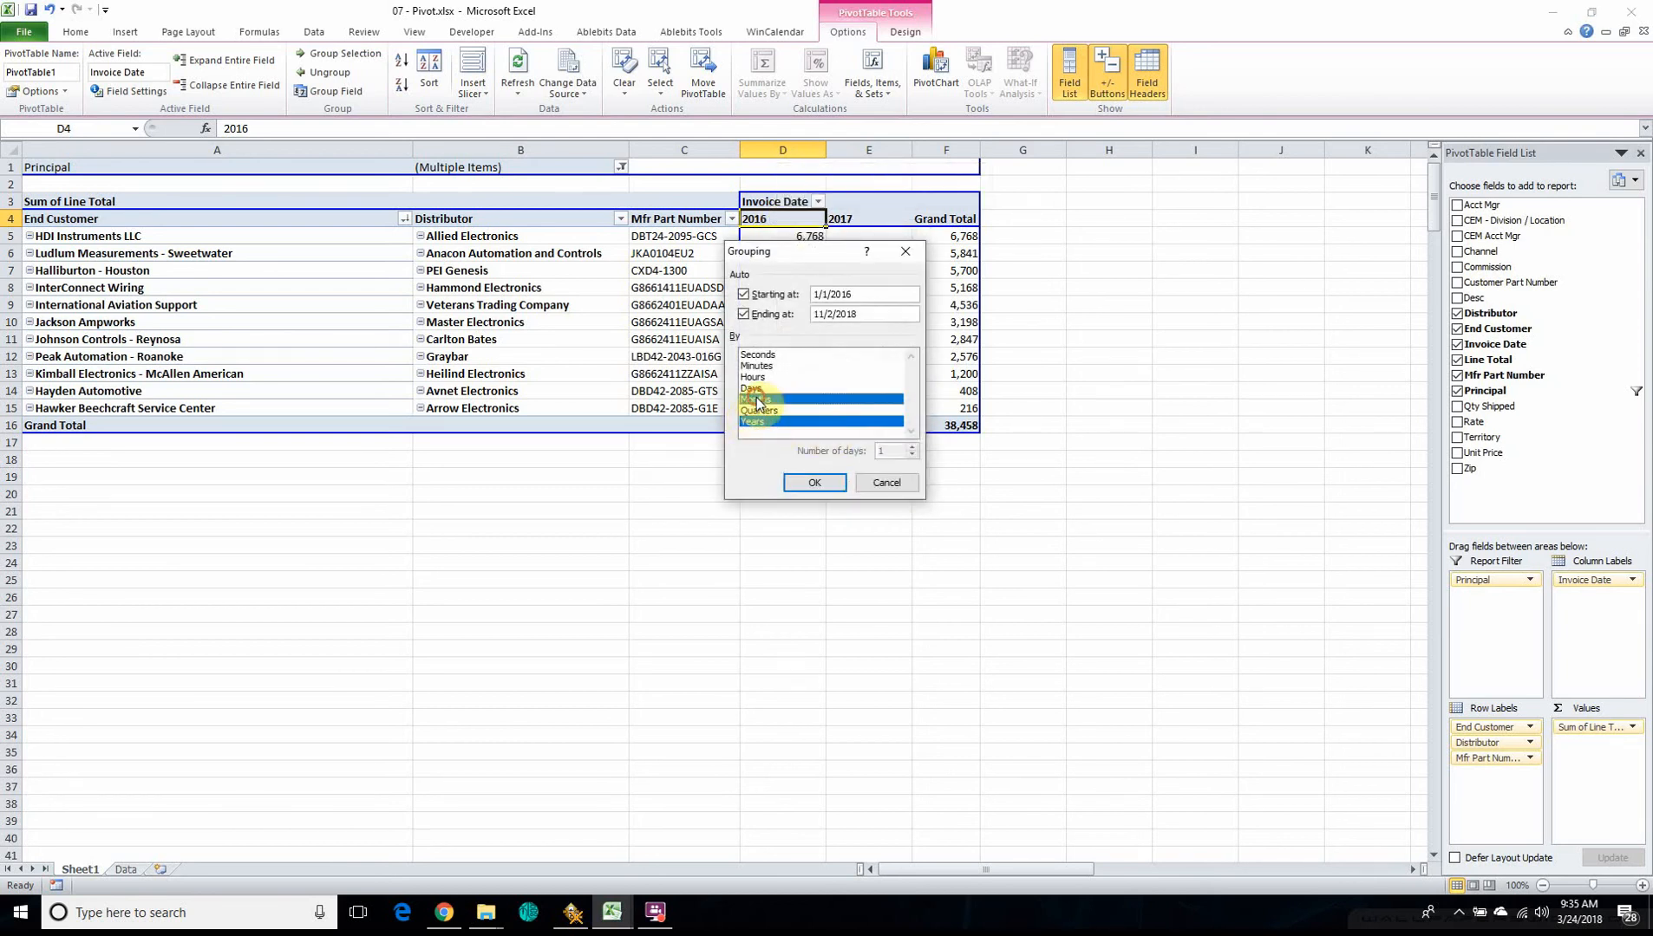
left_click(814, 482)
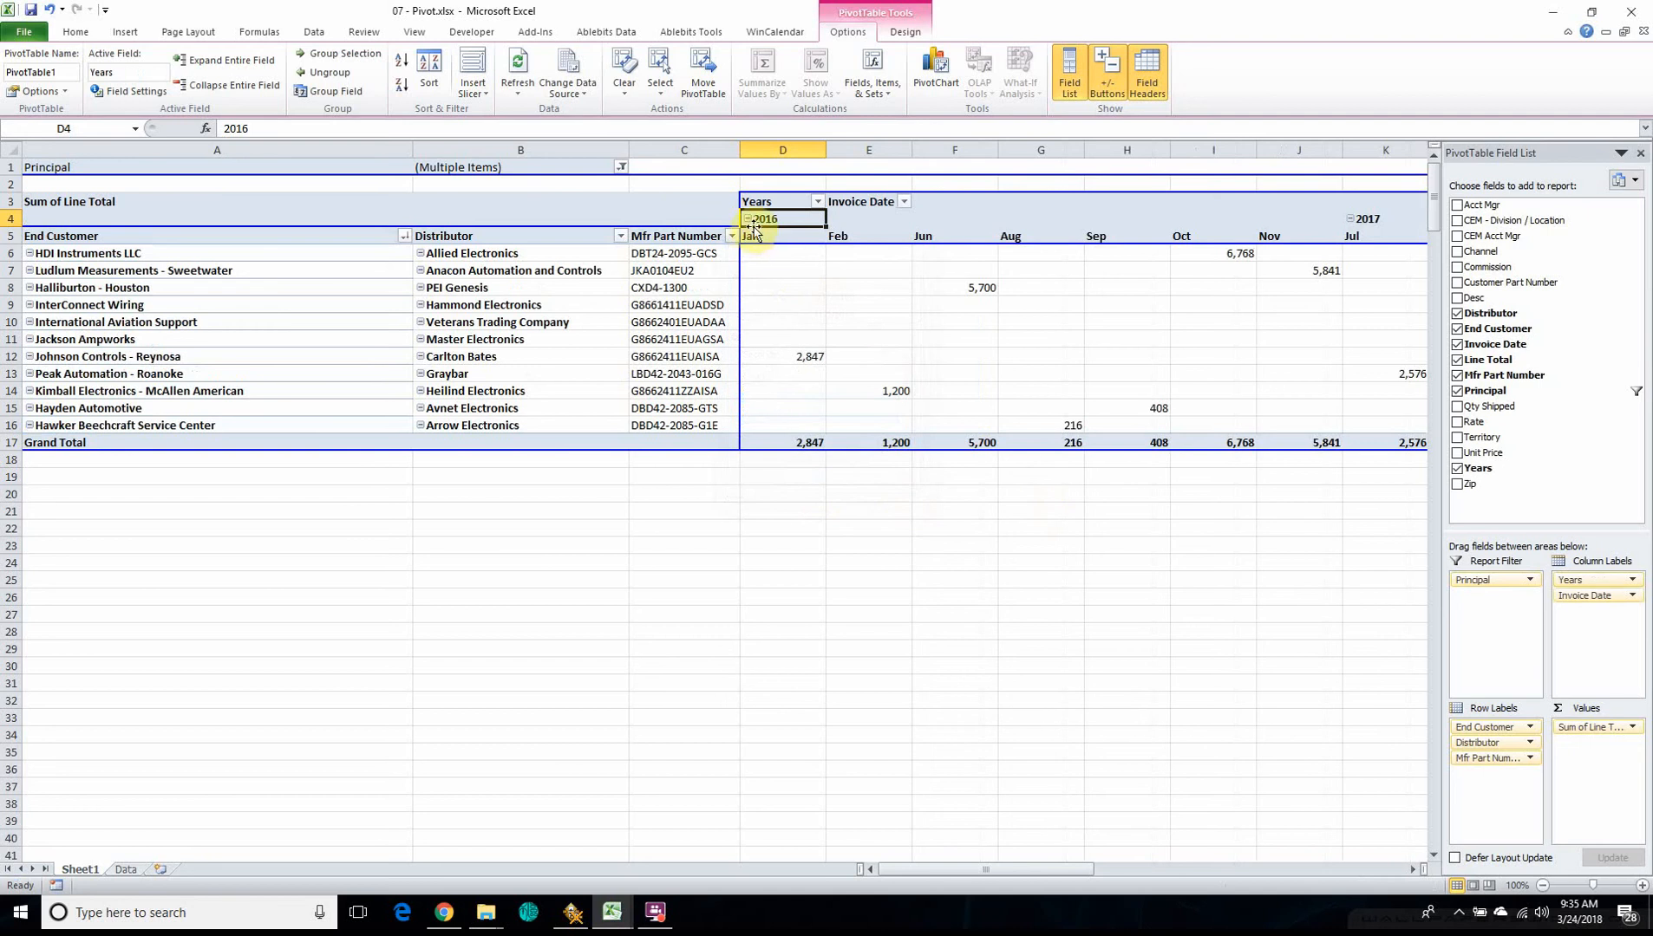
Collapse the 2016 and 2017 month columns so that each year shows as a single total column.
left_click(747, 218)
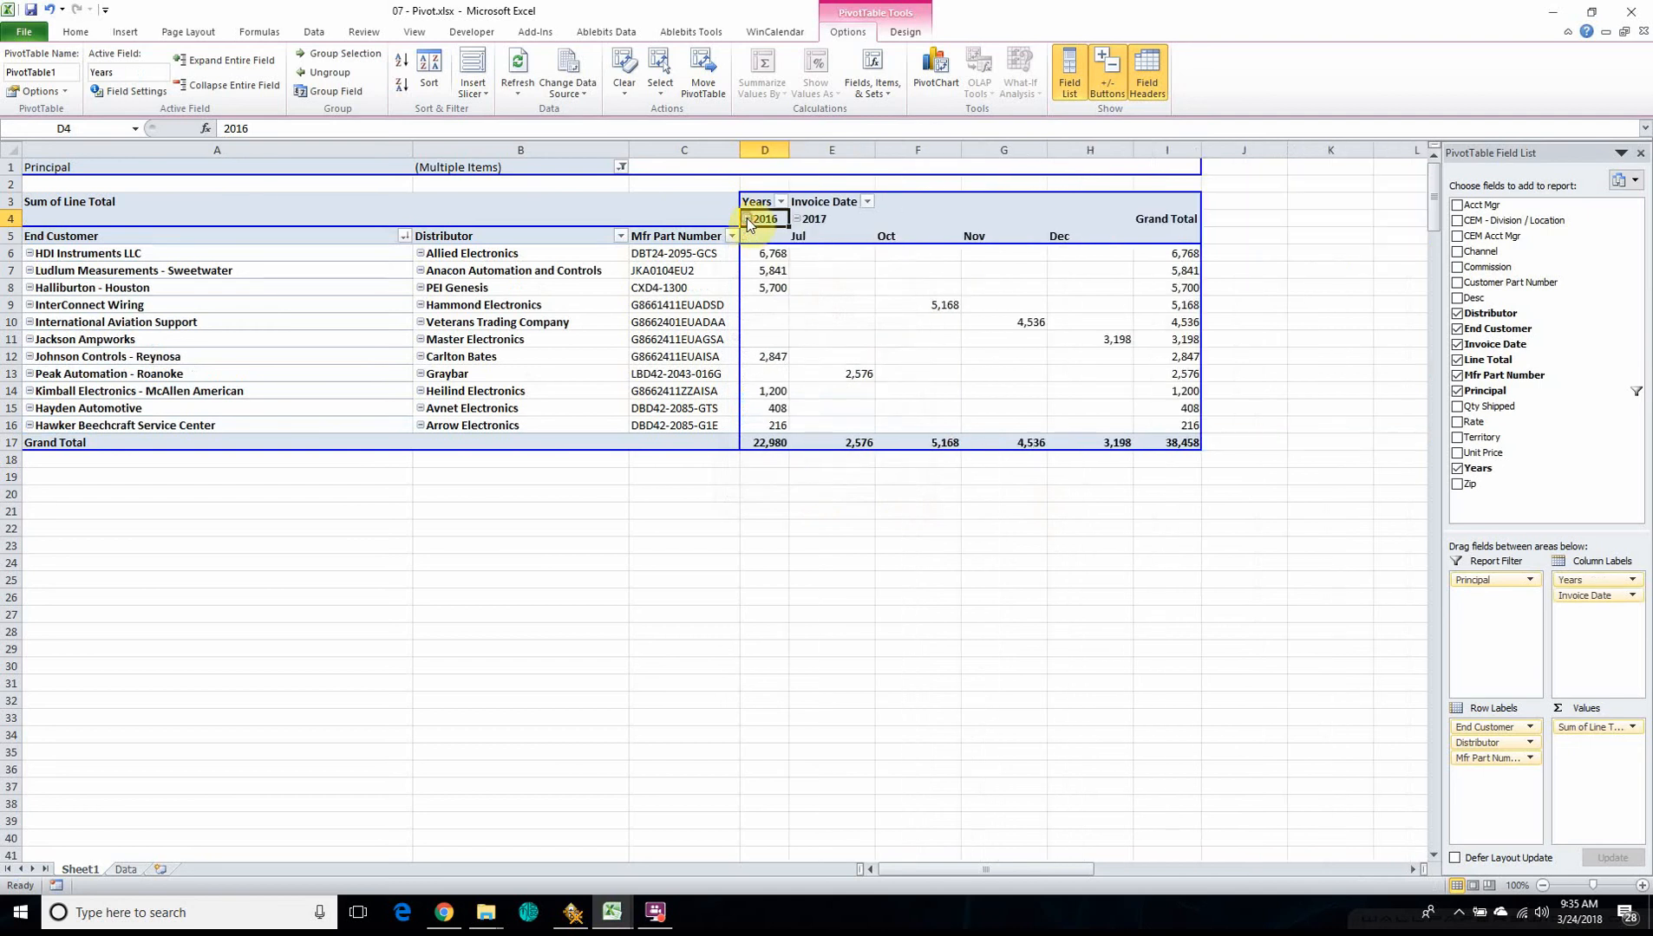
left_click(799, 219)
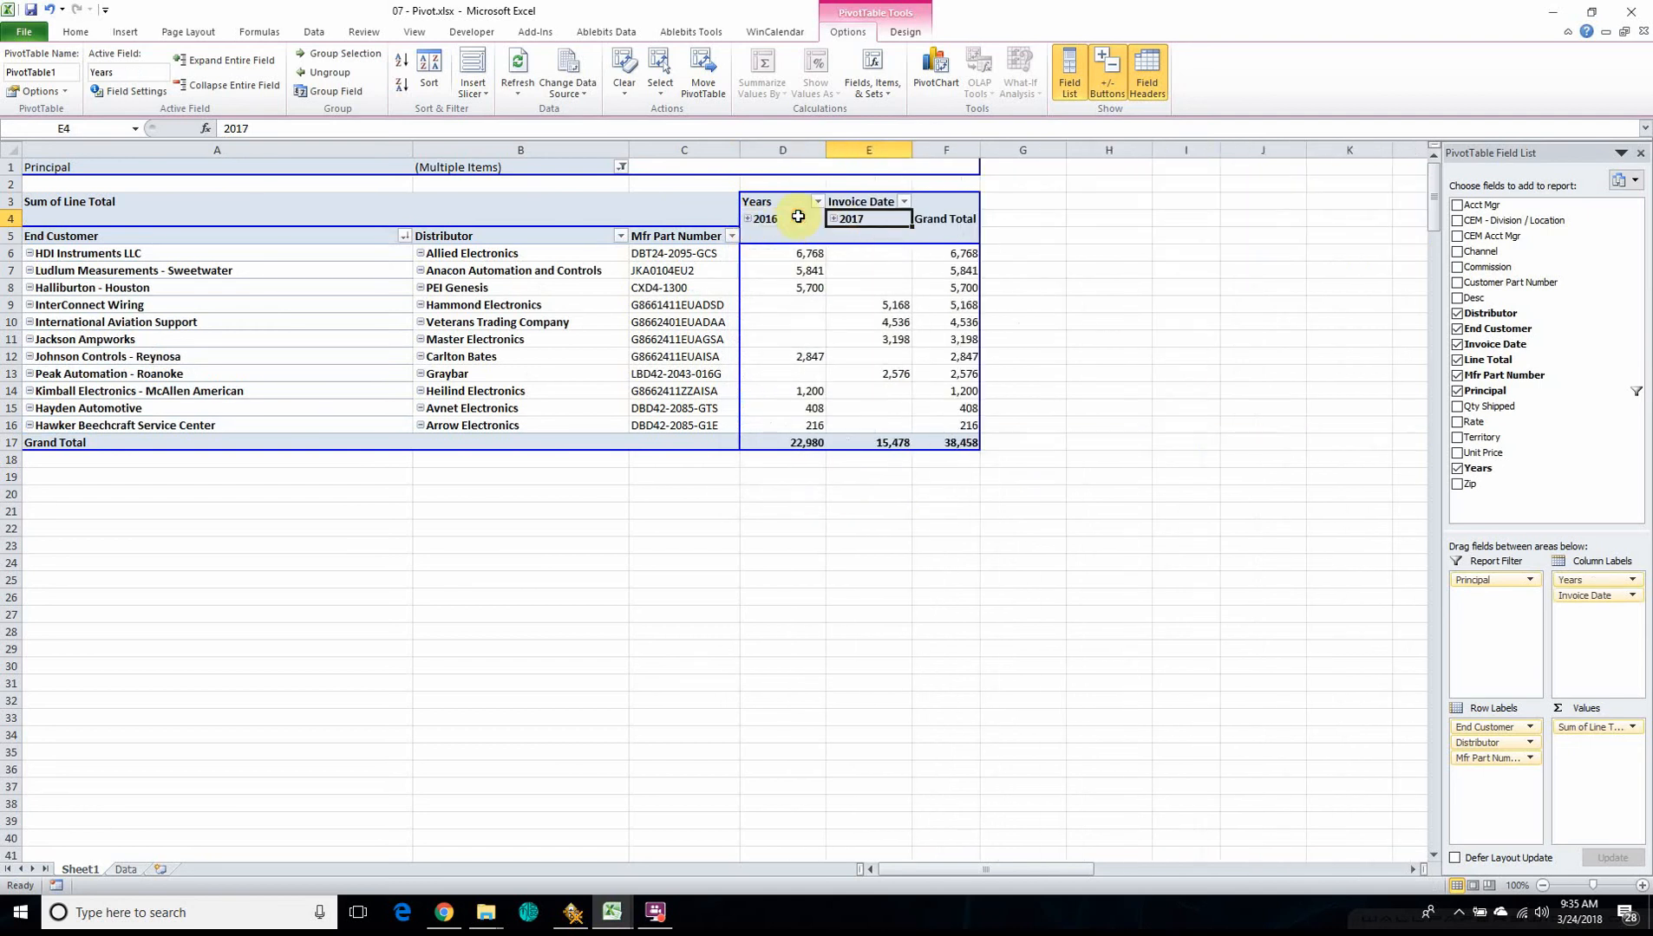
Expand the 2016 and 2017 columns one at a time to view their months, collapsing each year again.
left_click(748, 219)
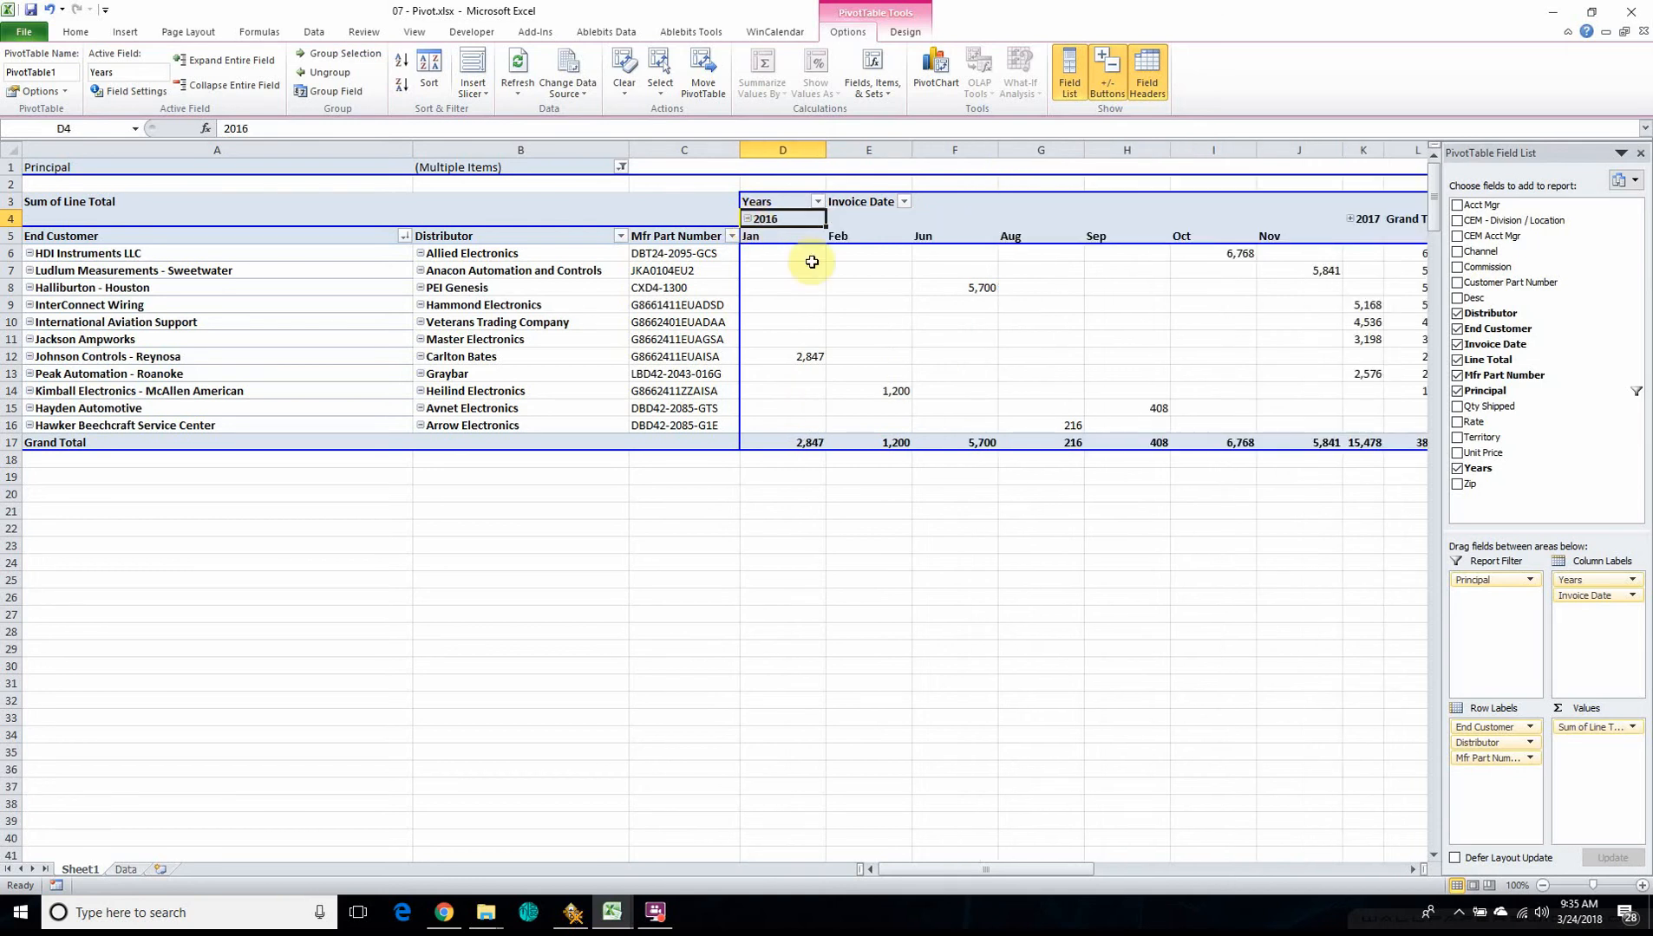
mouse_move(1004, 868)
left_mouse_down()
mouse_move(989, 871)
mouse_move(1036, 876)
left_mouse_up()
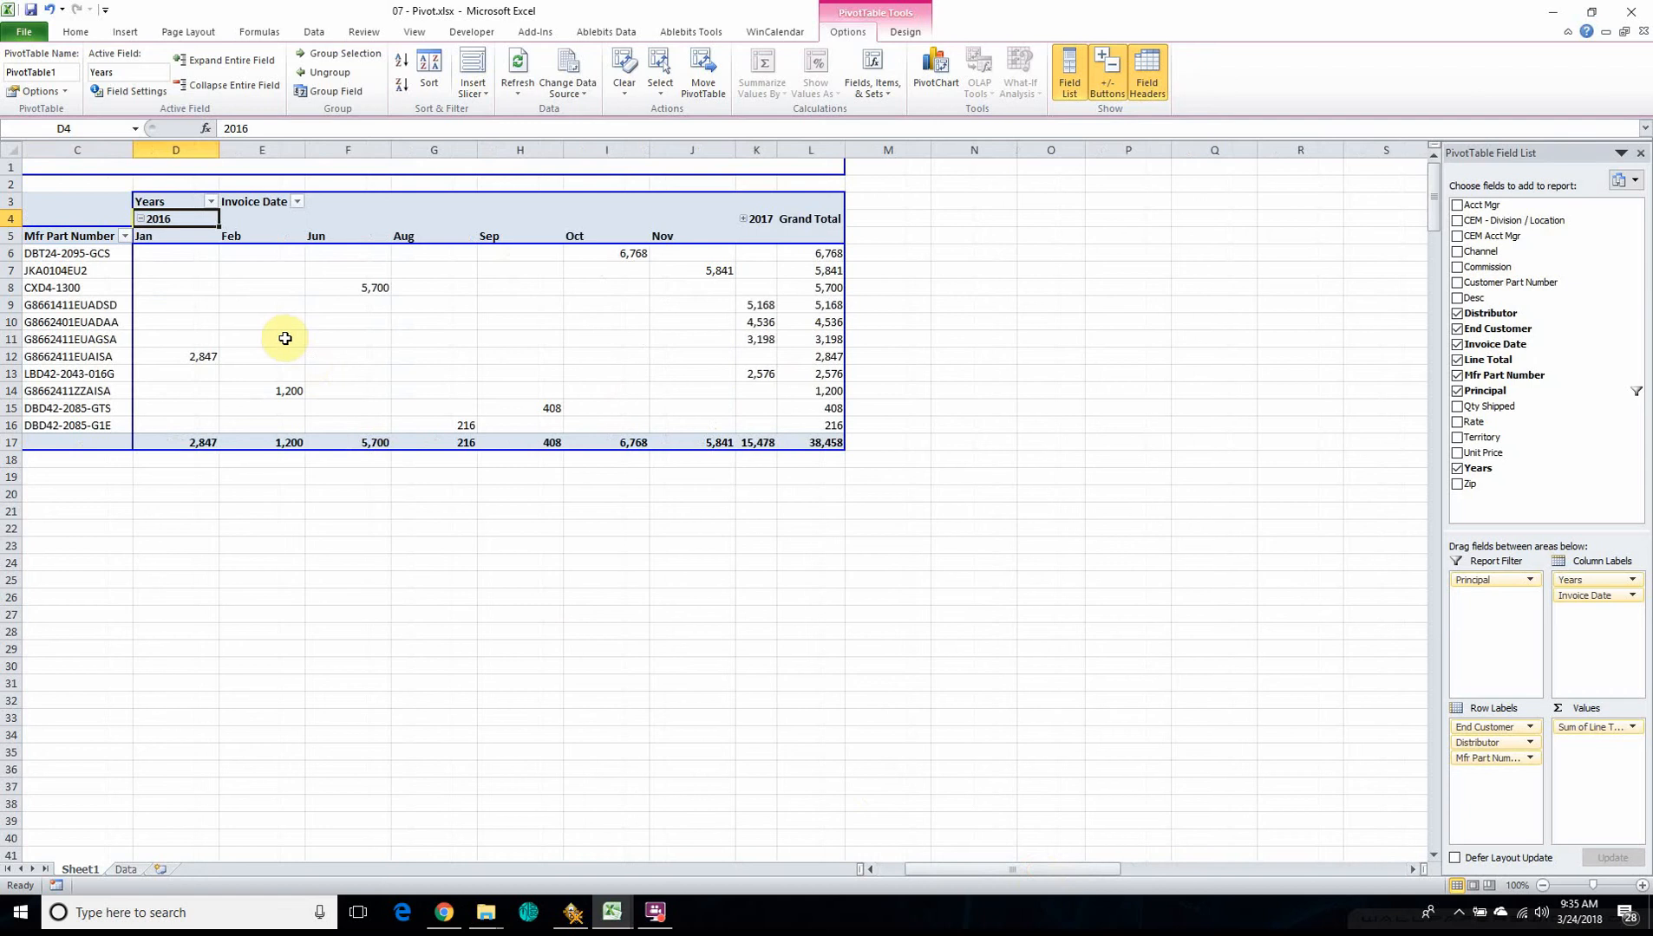
left_click(139, 219)
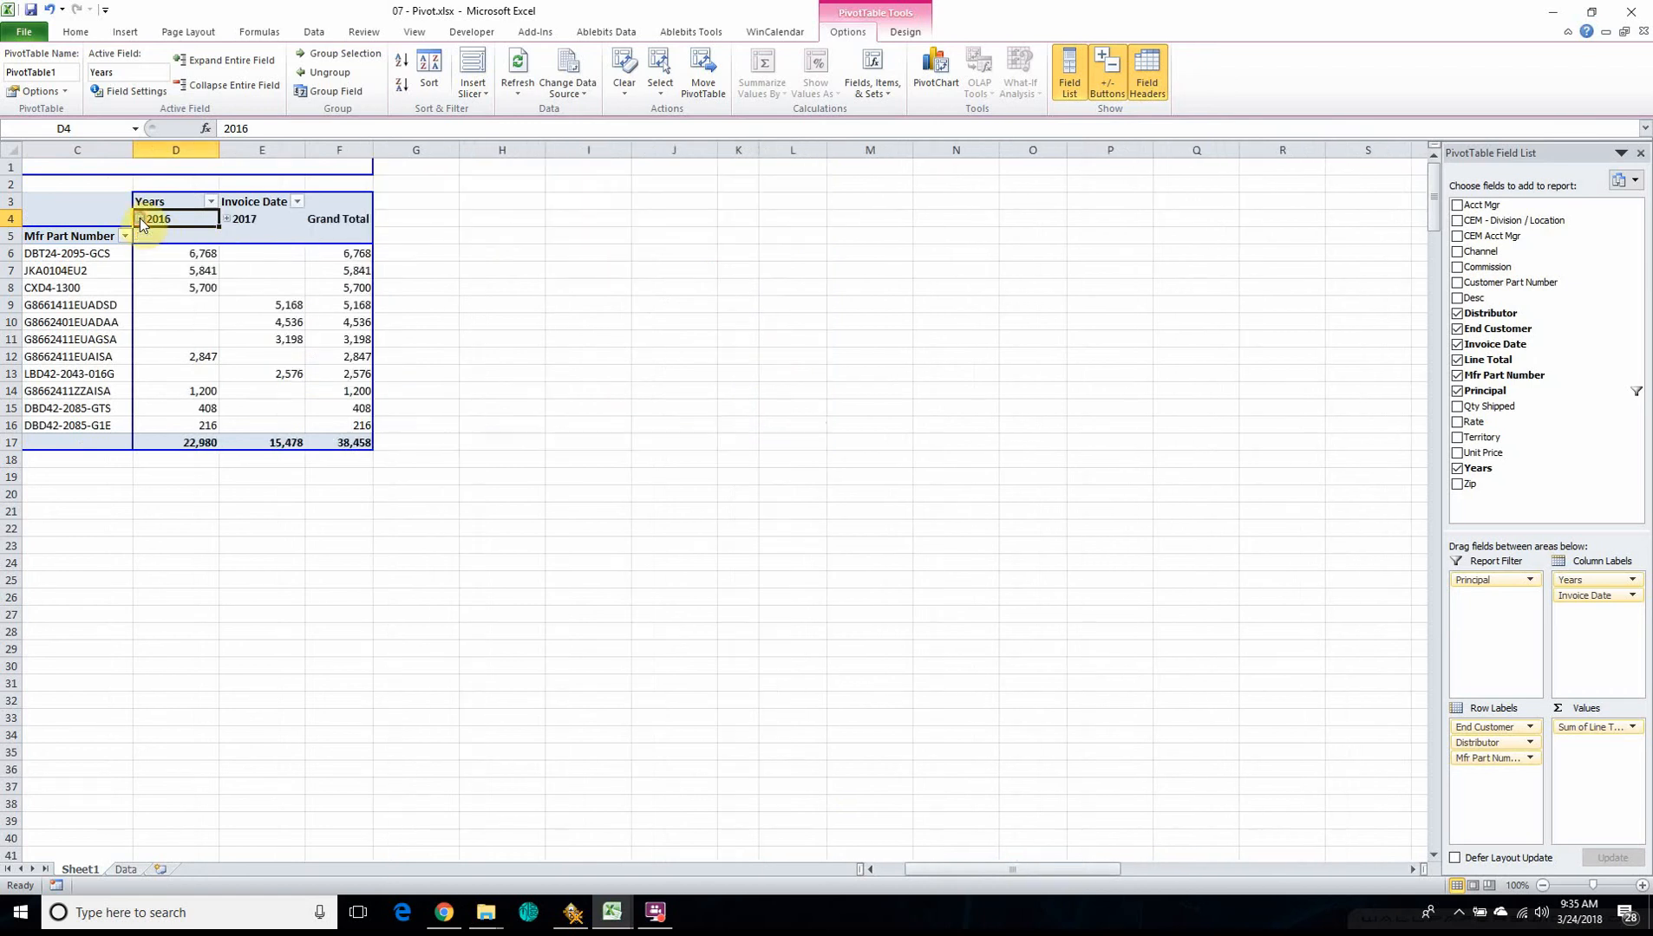
left_click(228, 219)
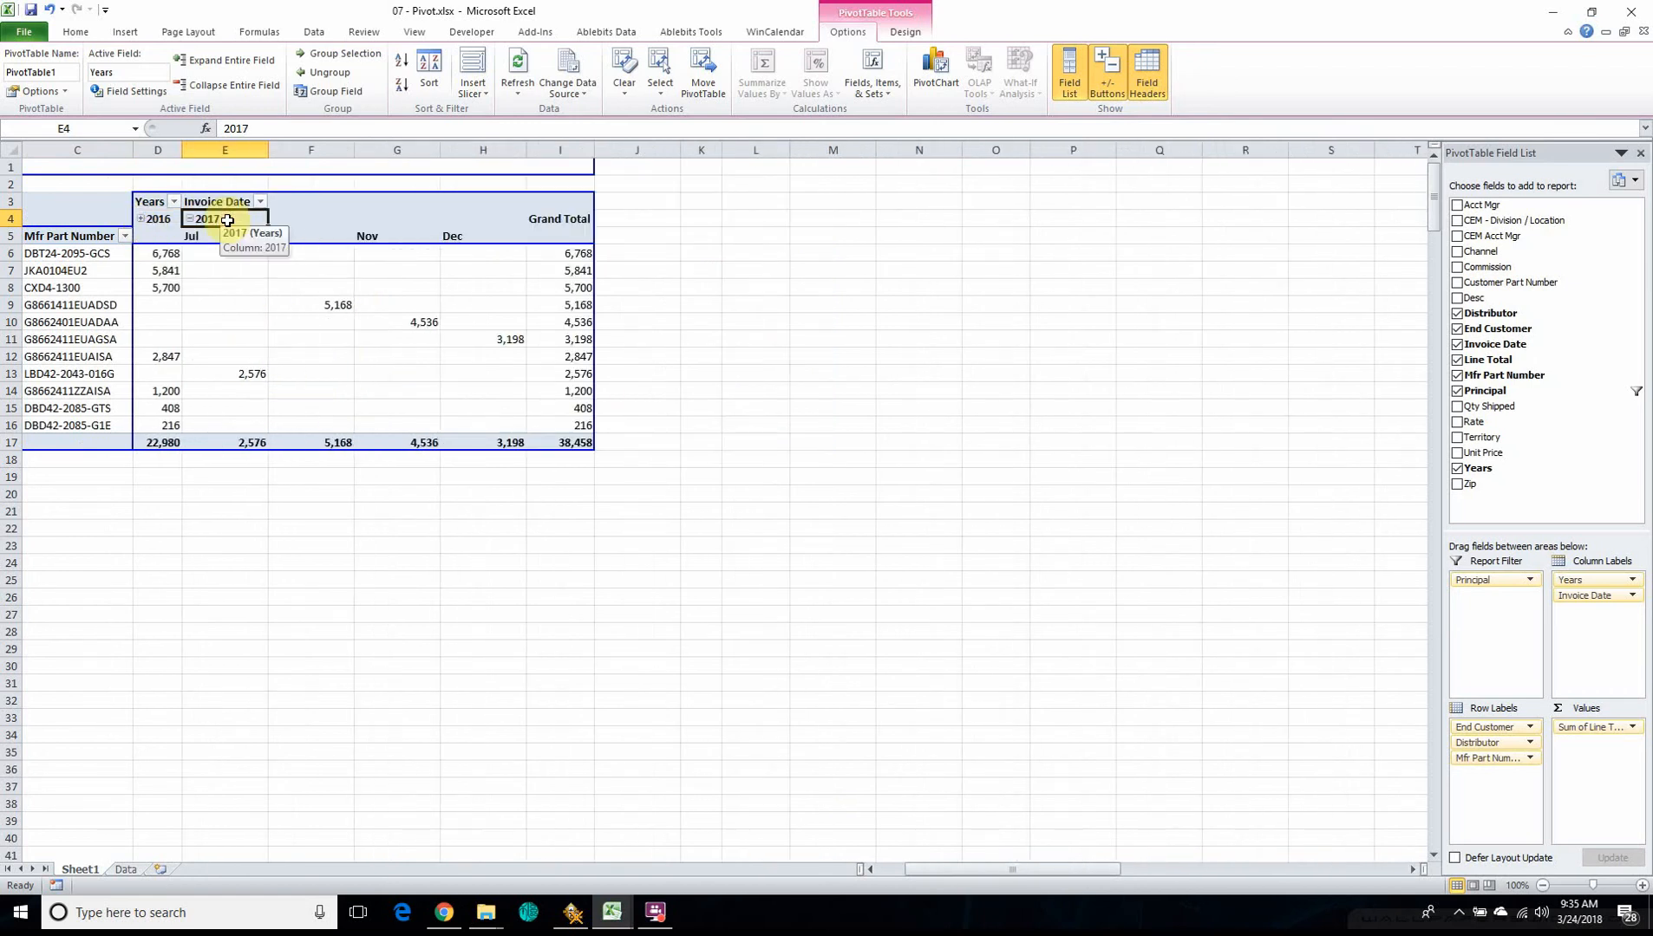
left_click(190, 219)
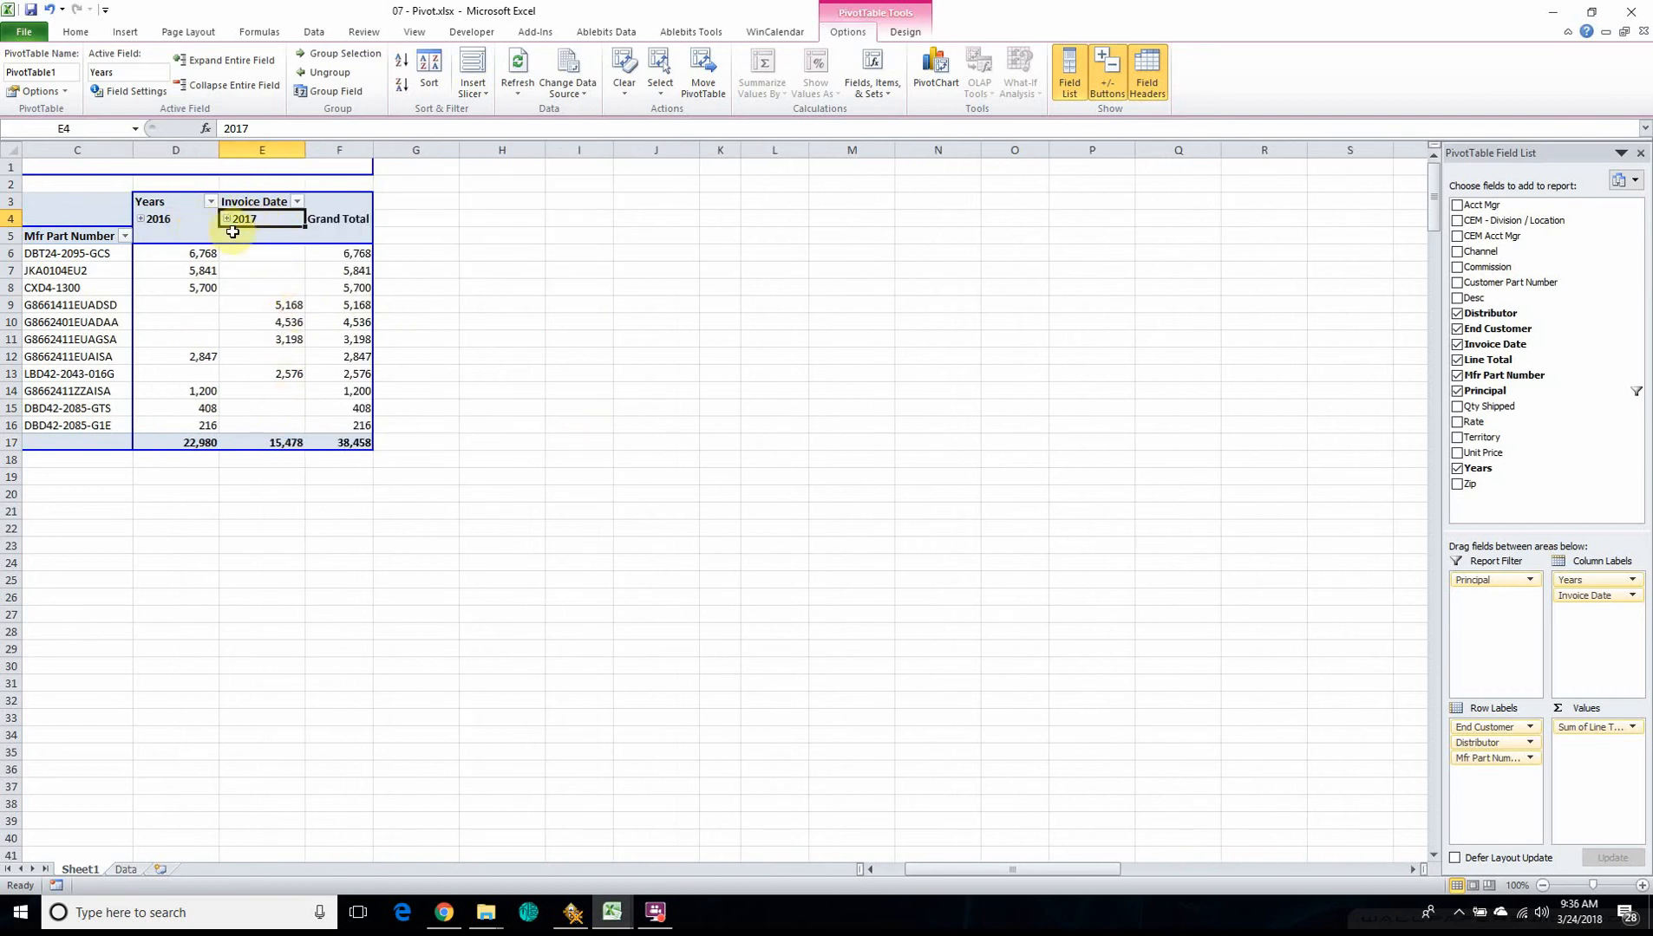
Enter the formula =E13/7*12 in cell H13 to annualize the 2017 amount for part LBD42-2043-016G.
left_click(522, 372)
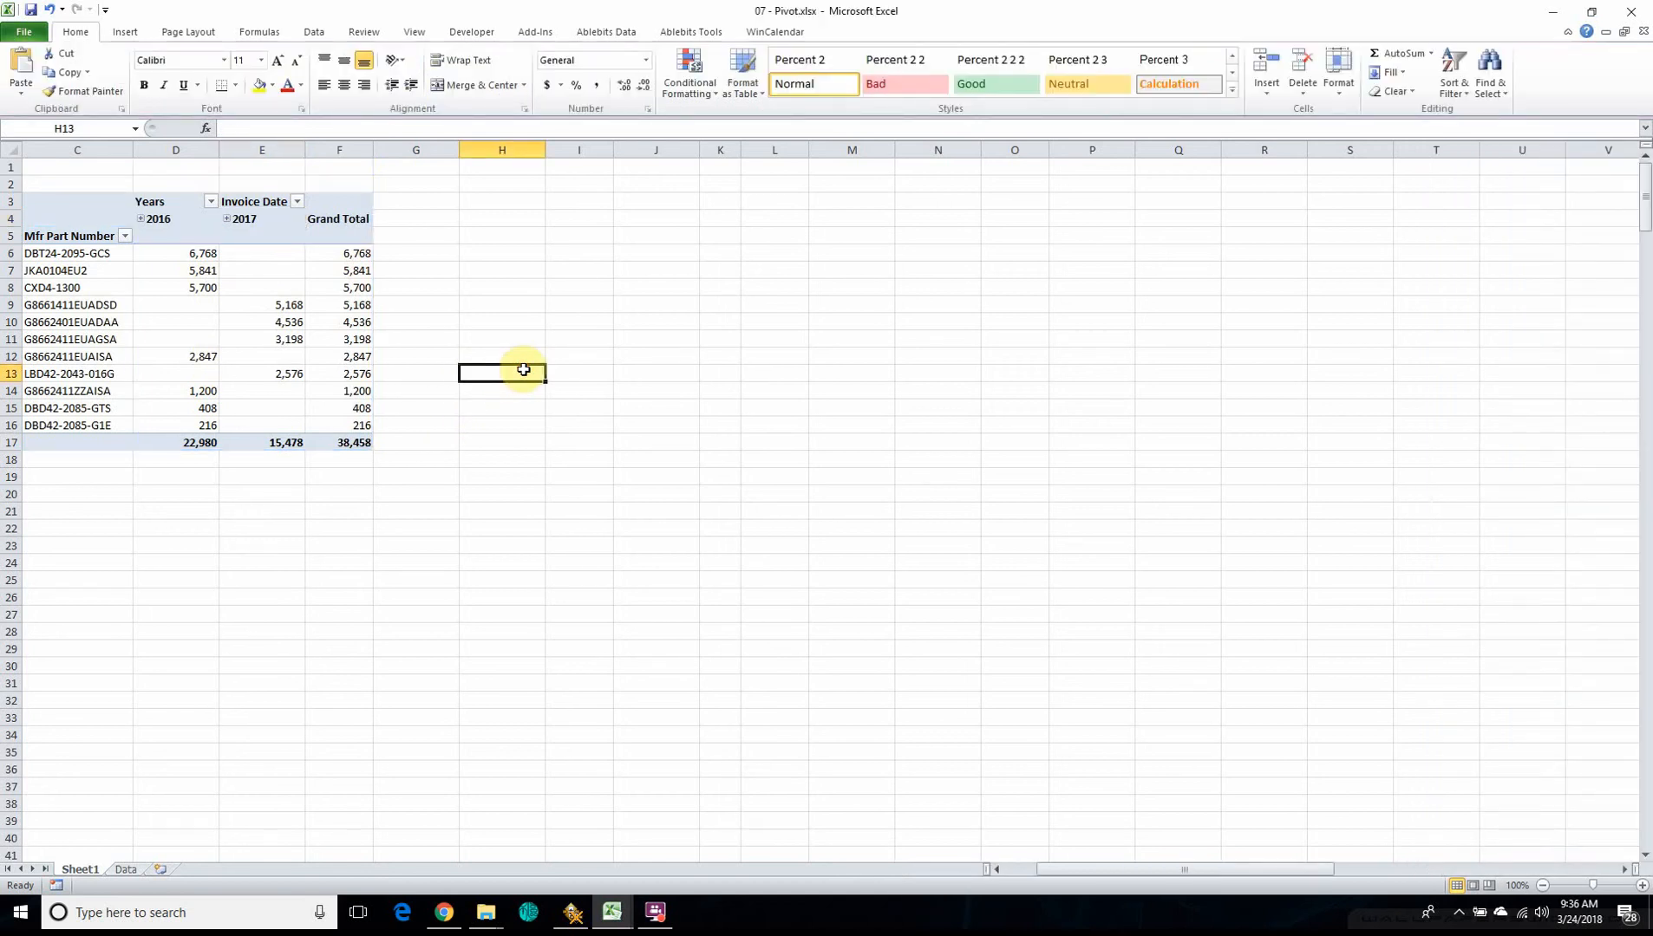
type("=")
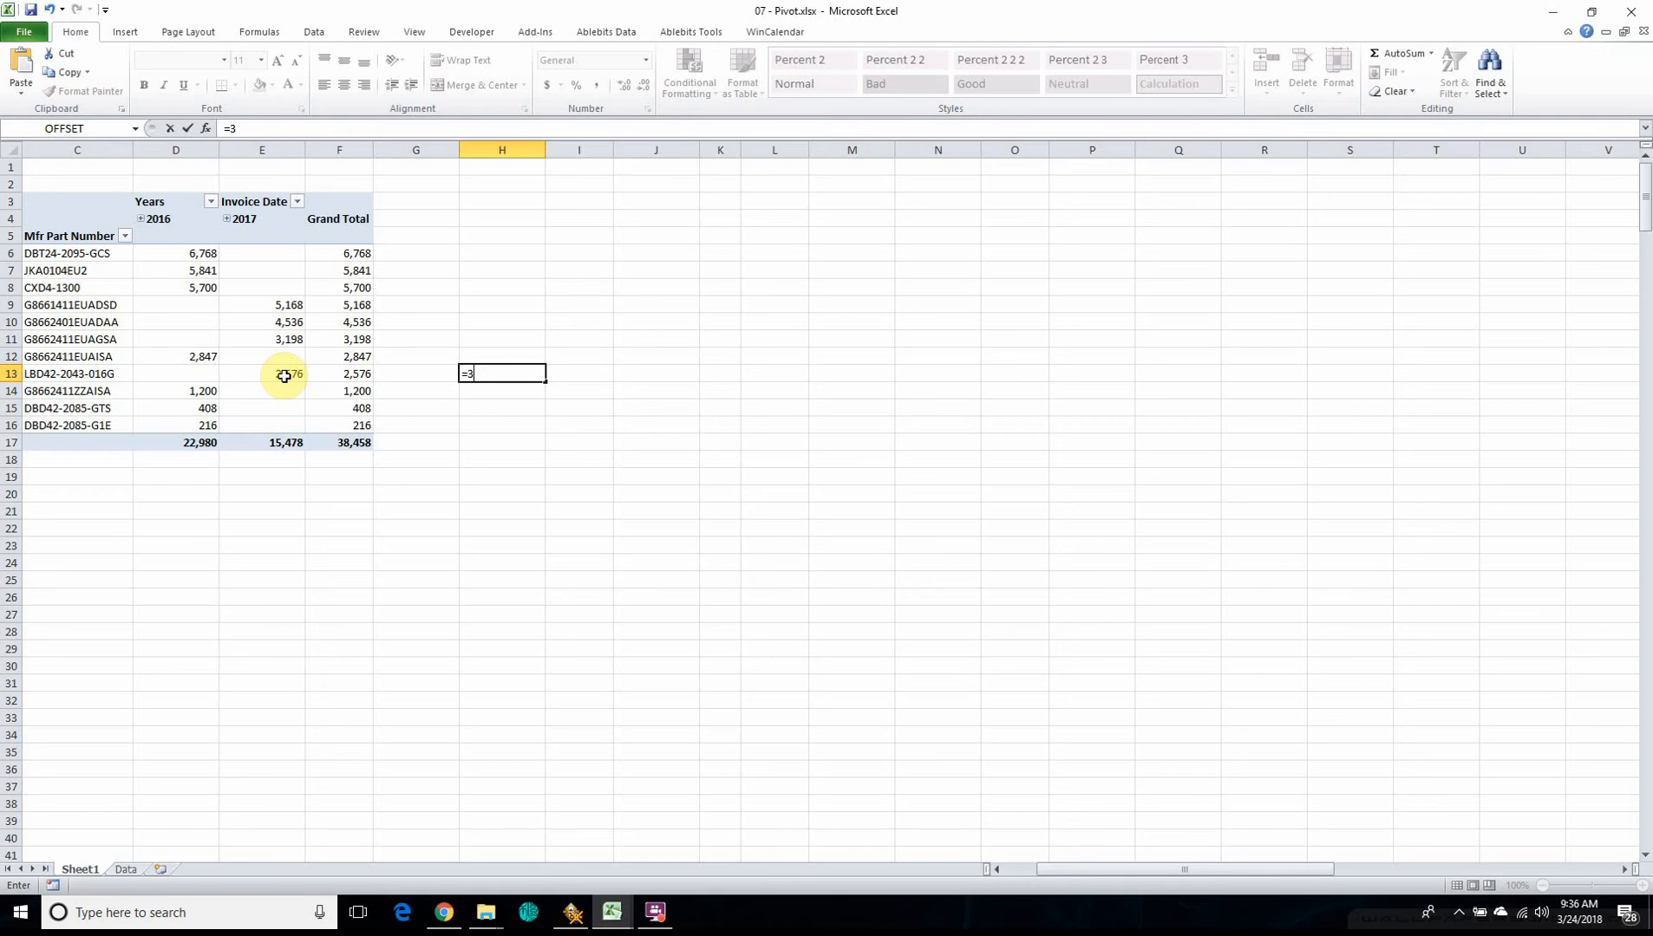
type("e132")
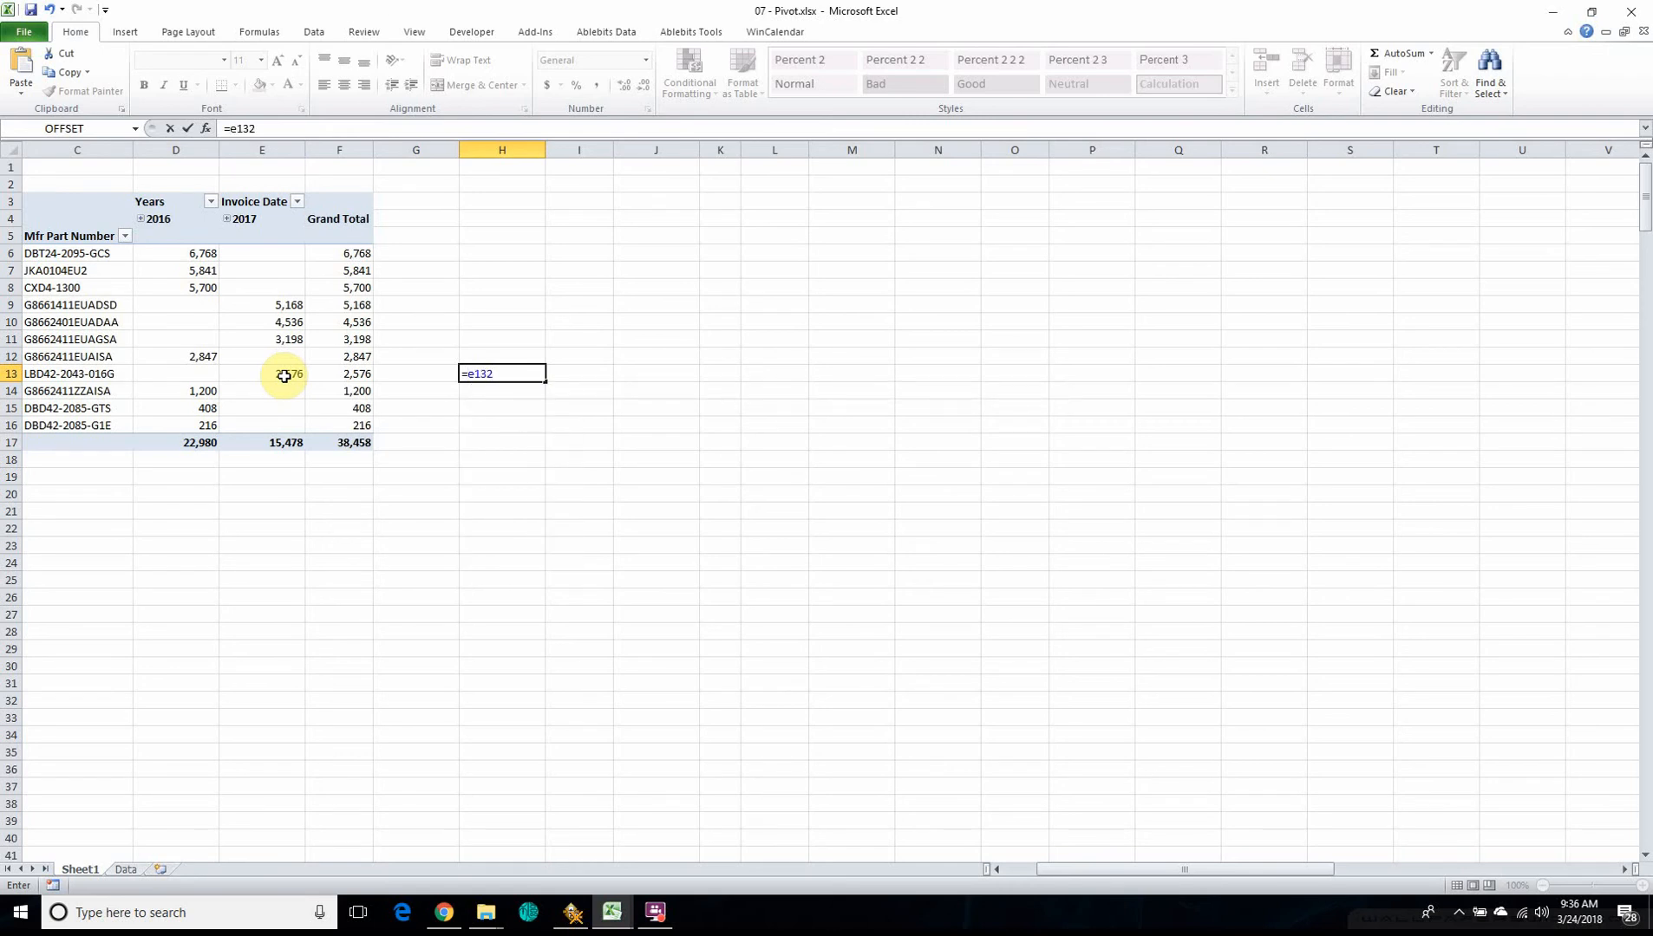
key("BackSpace")
type("/7*12")
key("Return")
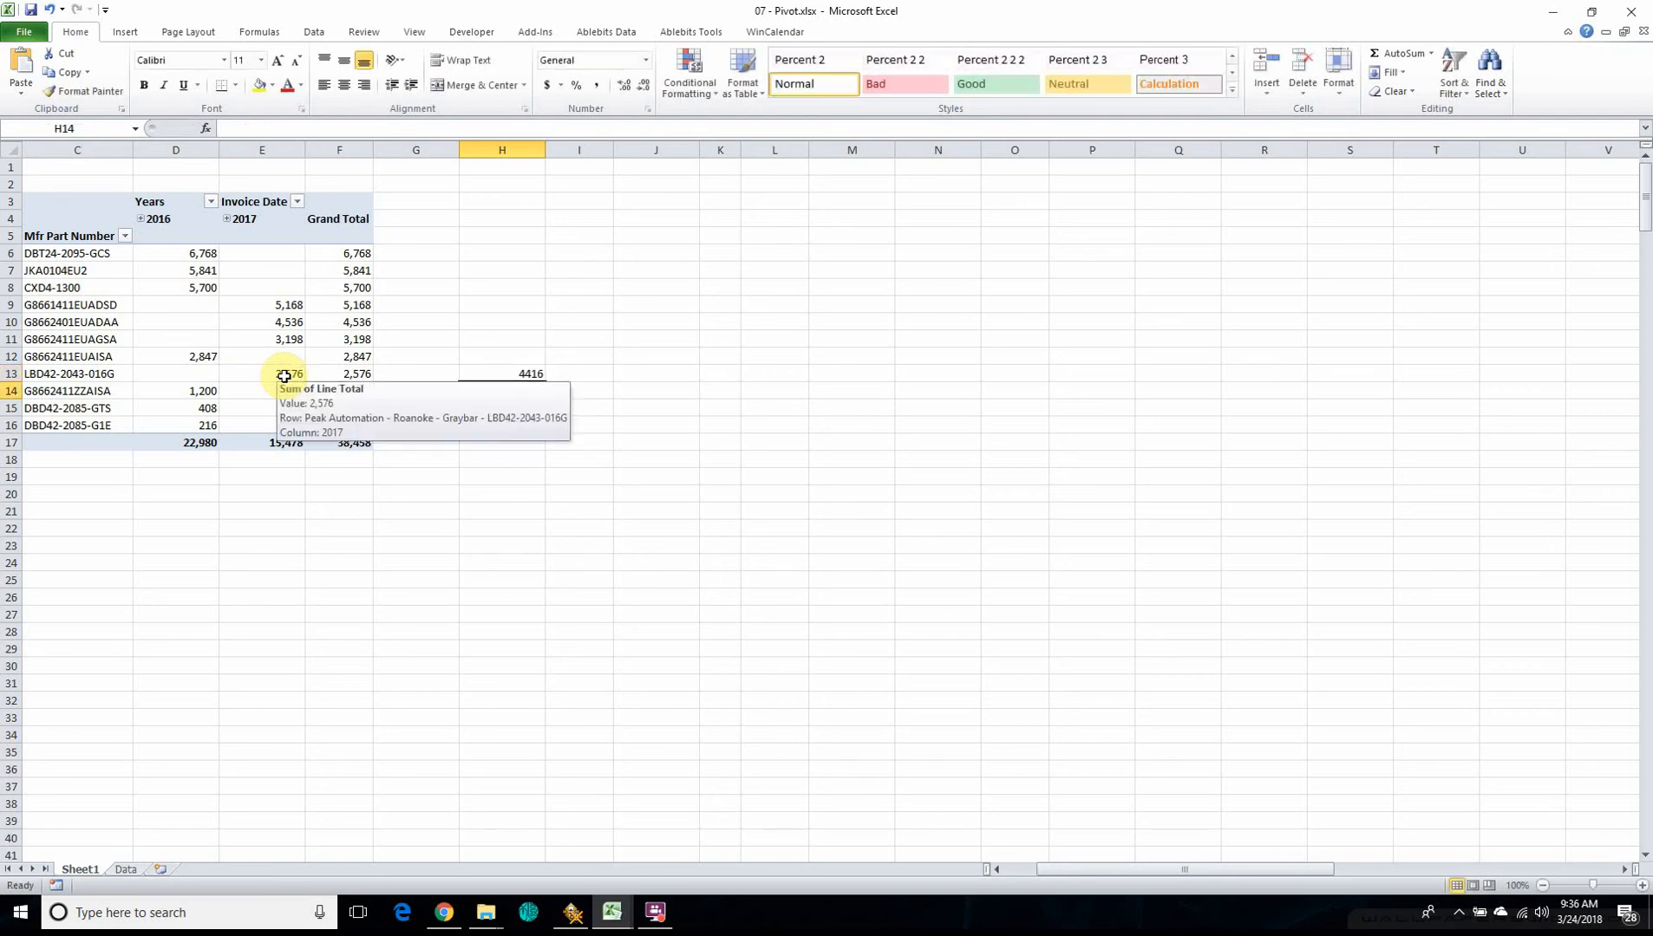
left_click(527, 376)
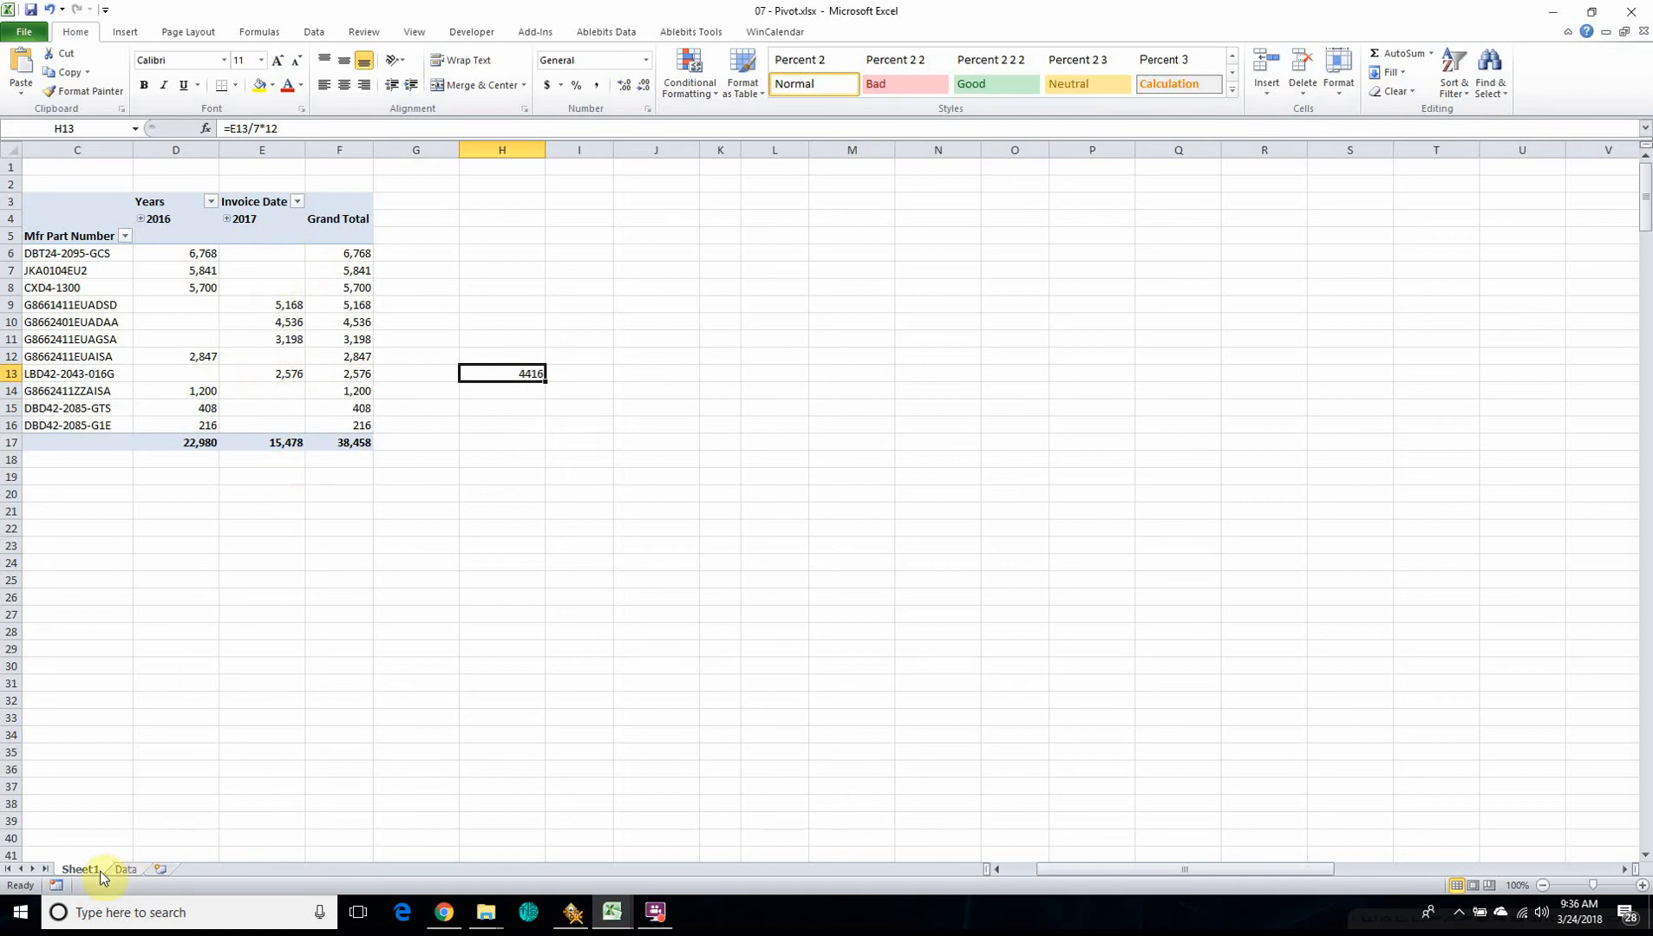
Set the Principal report filter to include all principals, letting the PivotTable replace the contents of the occupied cells.
left_click_drag(1197, 871, 1078, 880)
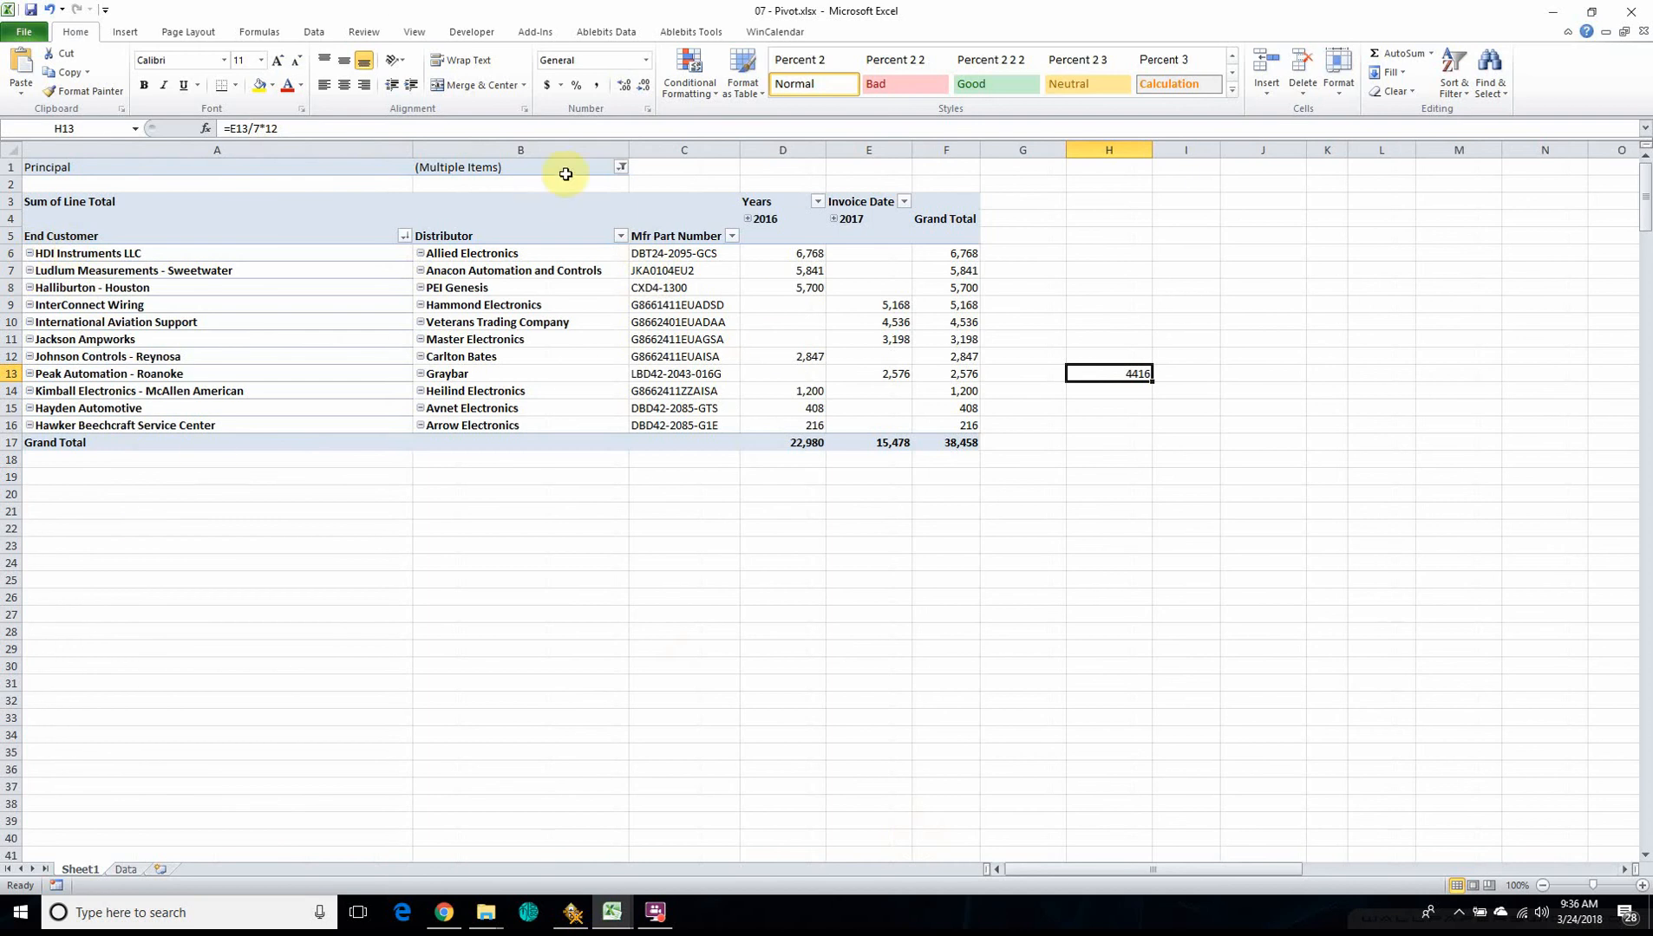
left_click(623, 167)
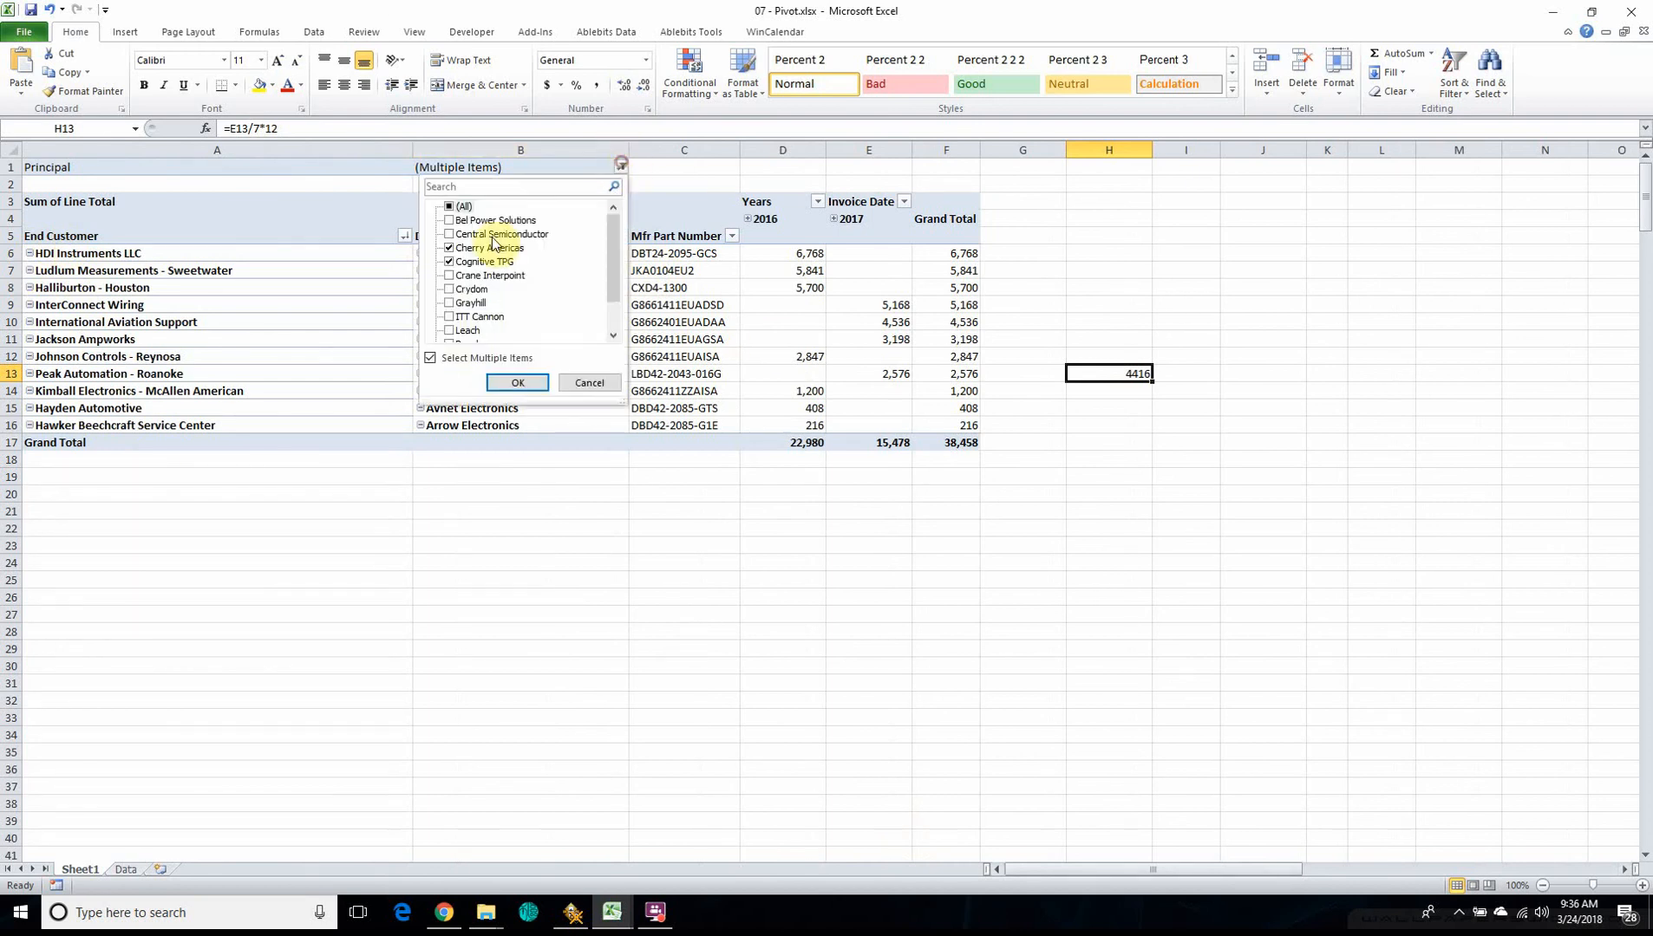
left_click(450, 206)
left_click(511, 383)
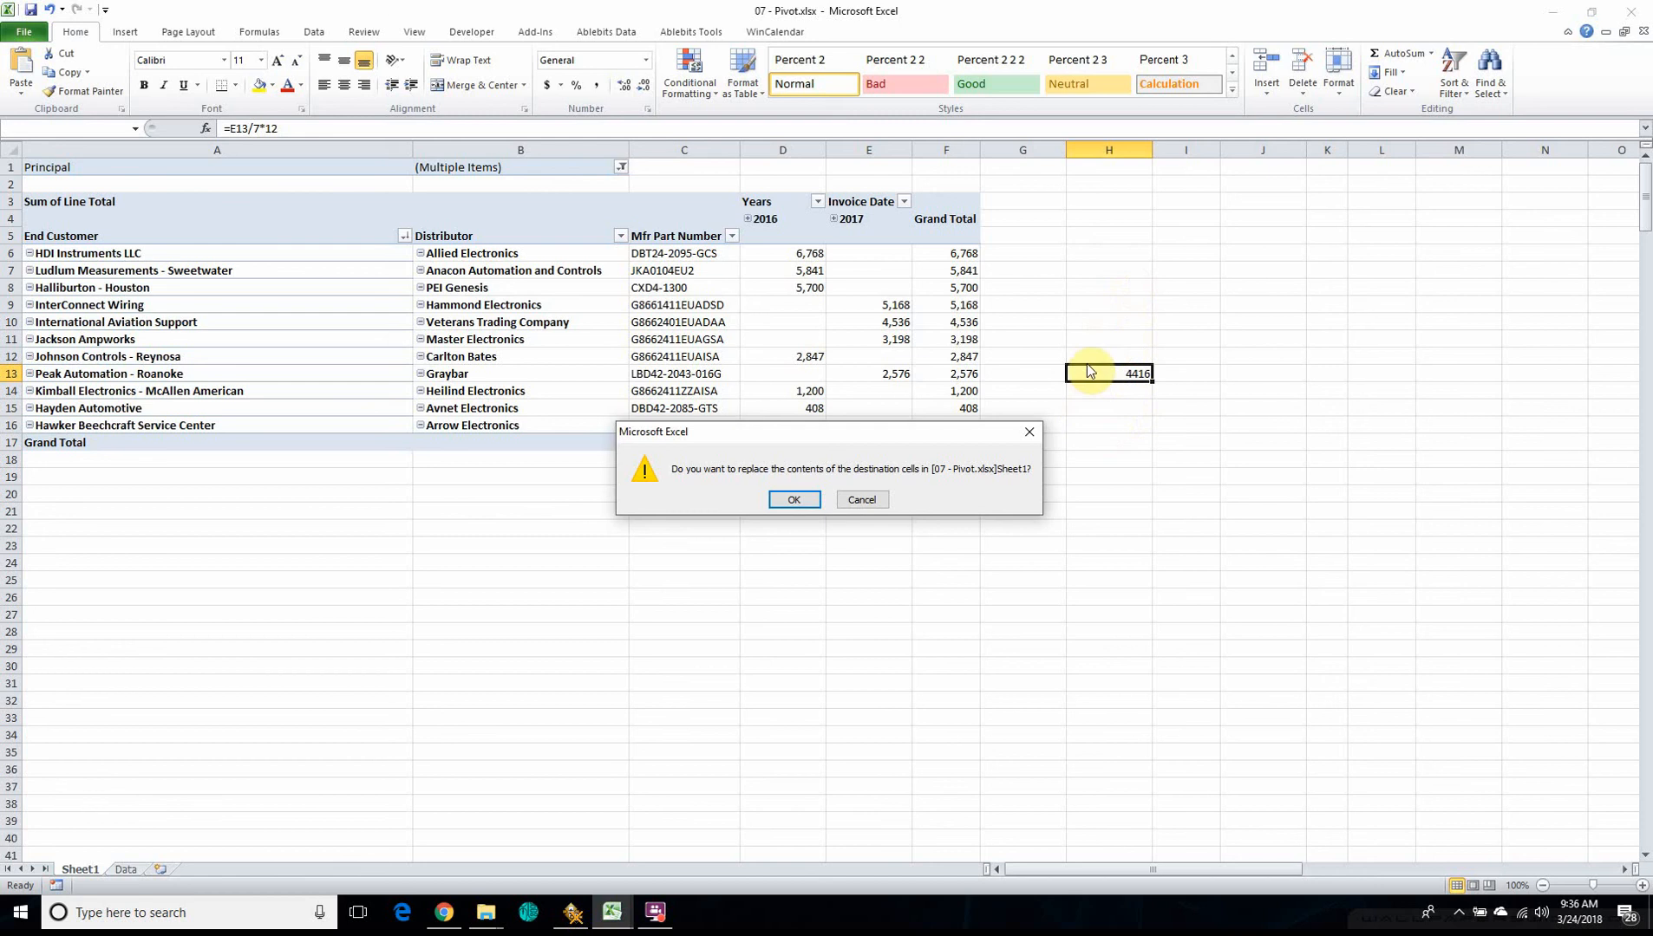
left_click(795, 500)
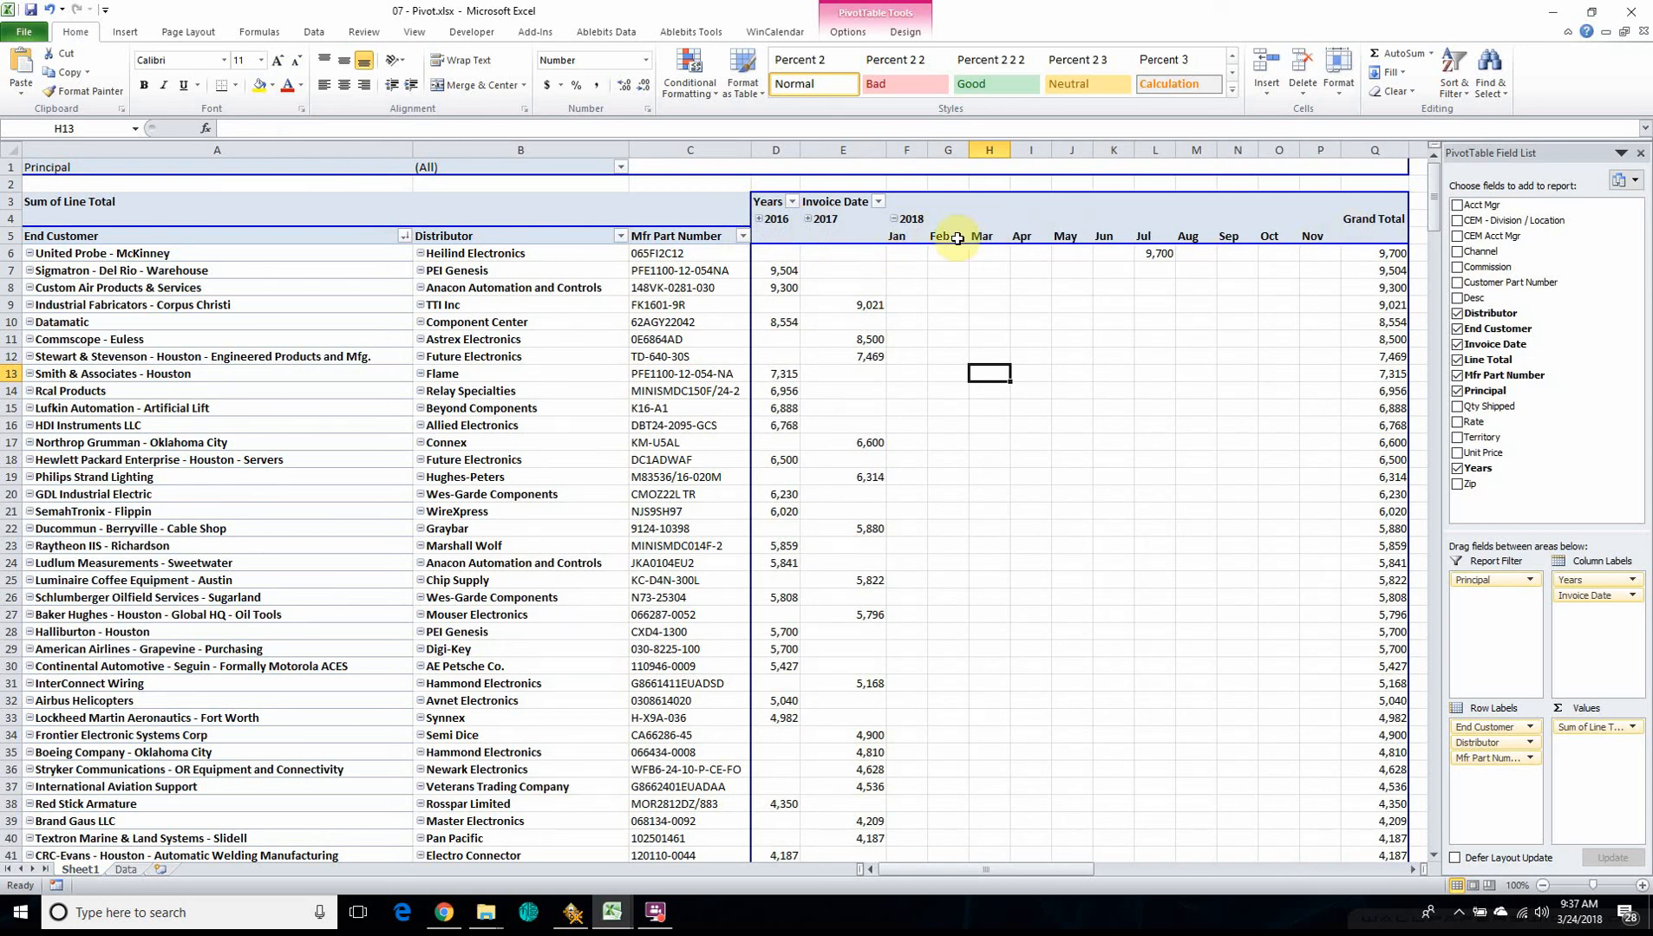
Collapse the 2018 months into a single year column and review the yearly totals for all principals.
scroll(1118, 464, "down", 20)
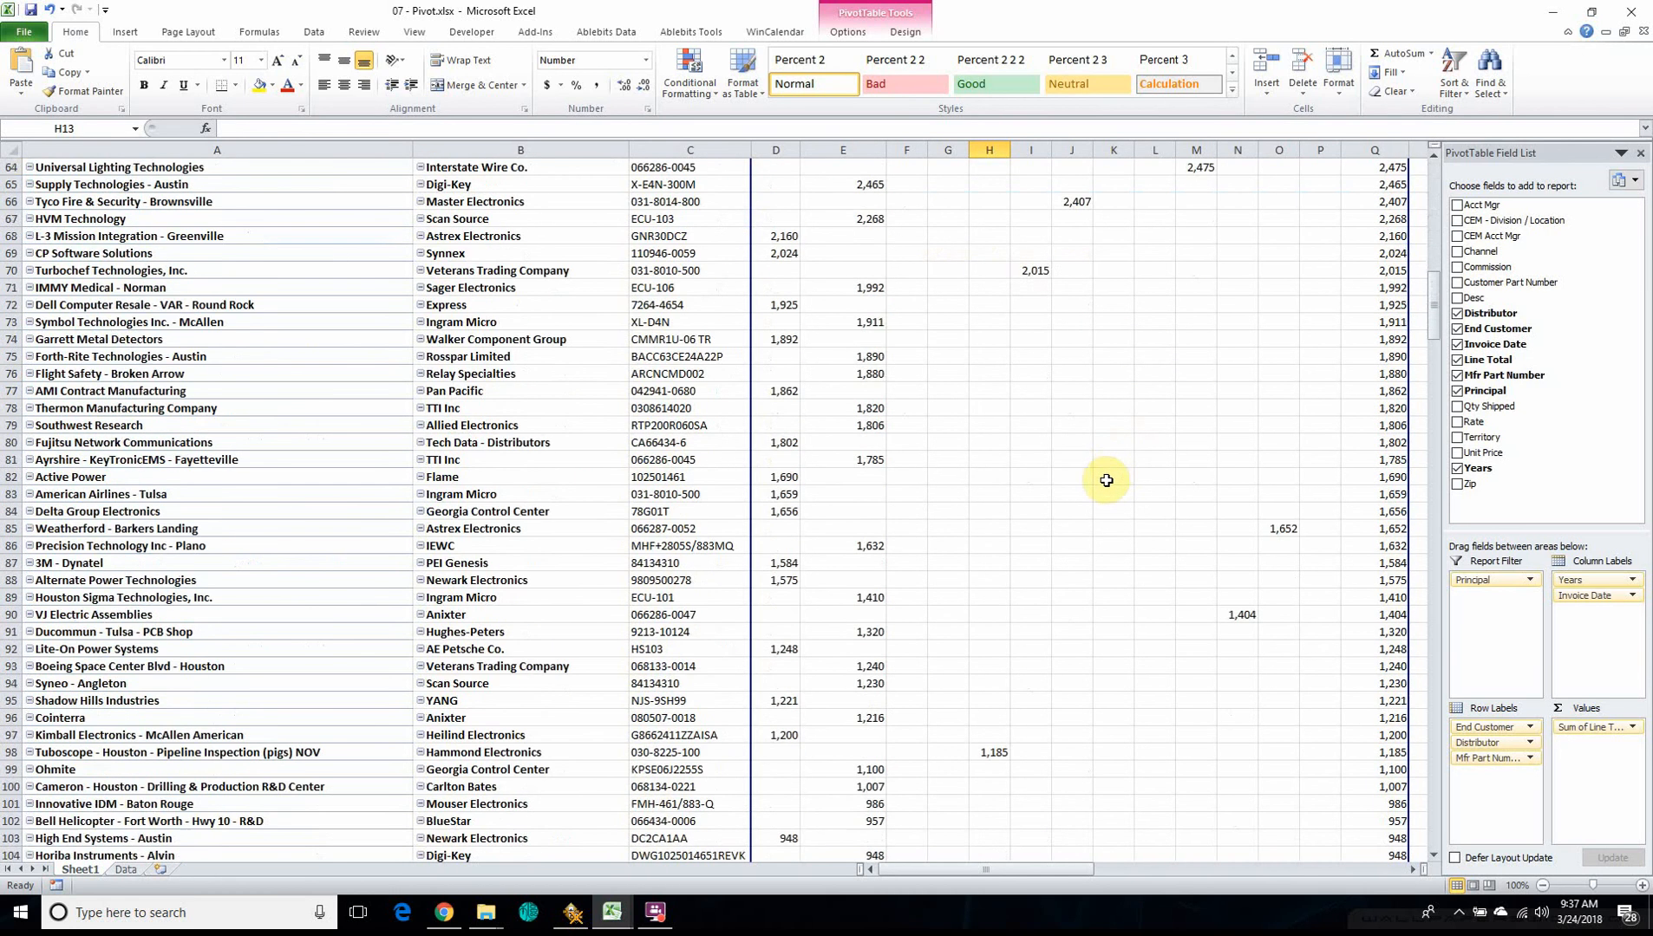
scroll(1105, 481, "up", 20)
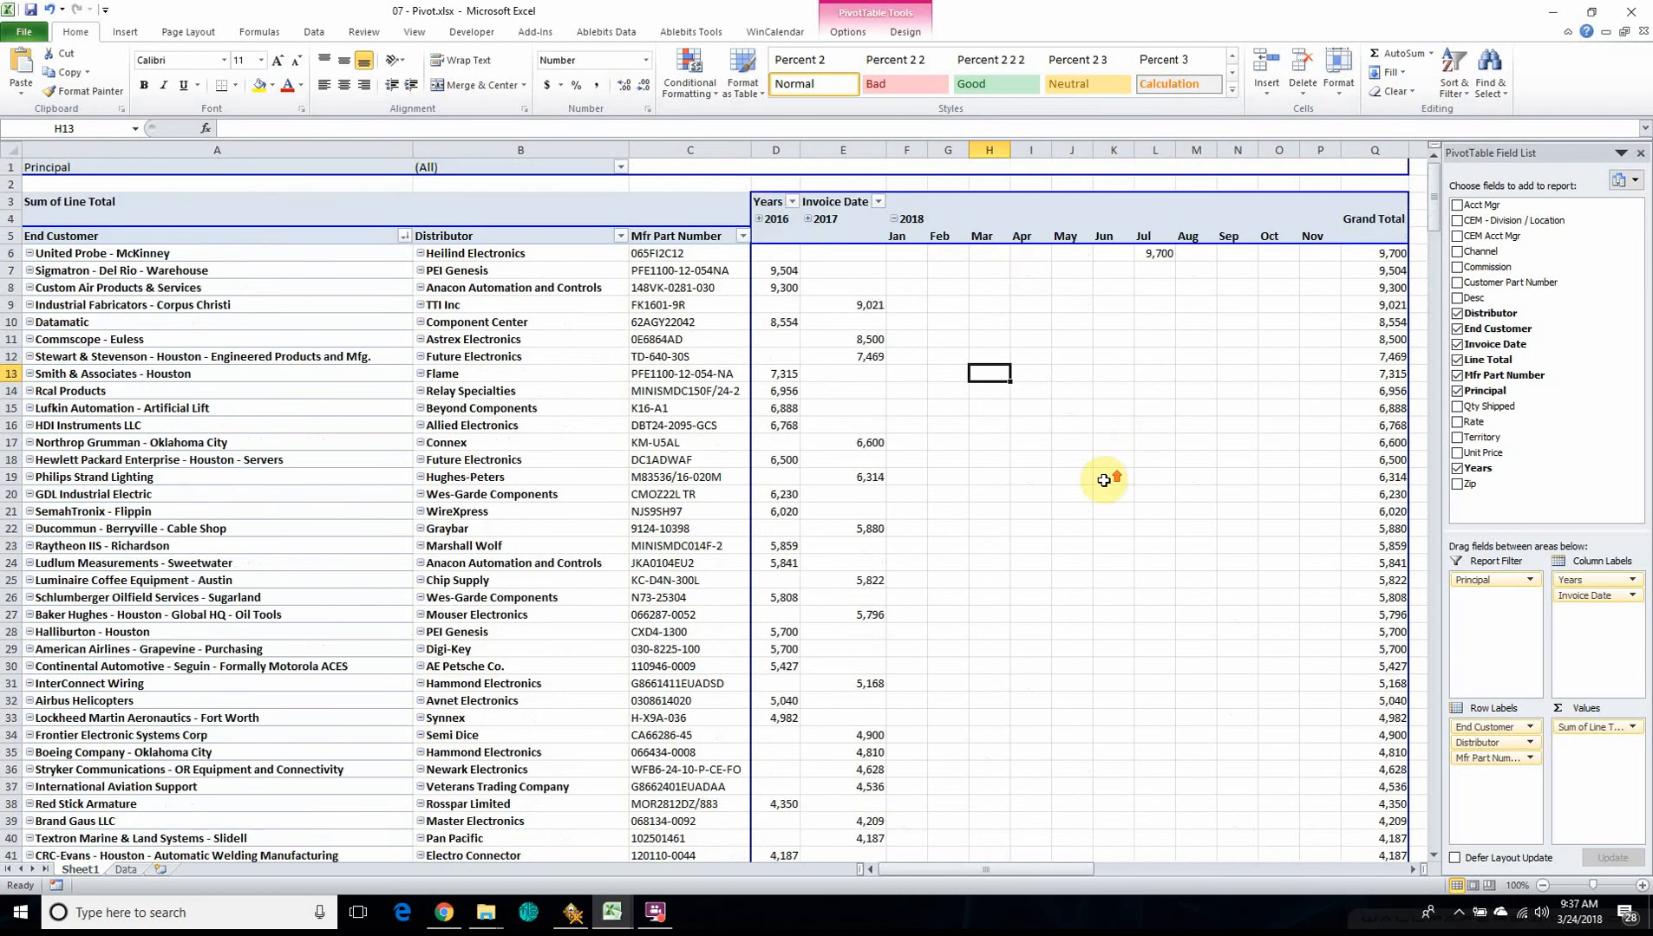
left_click(897, 220)
scroll(1118, 425, "down", 15)
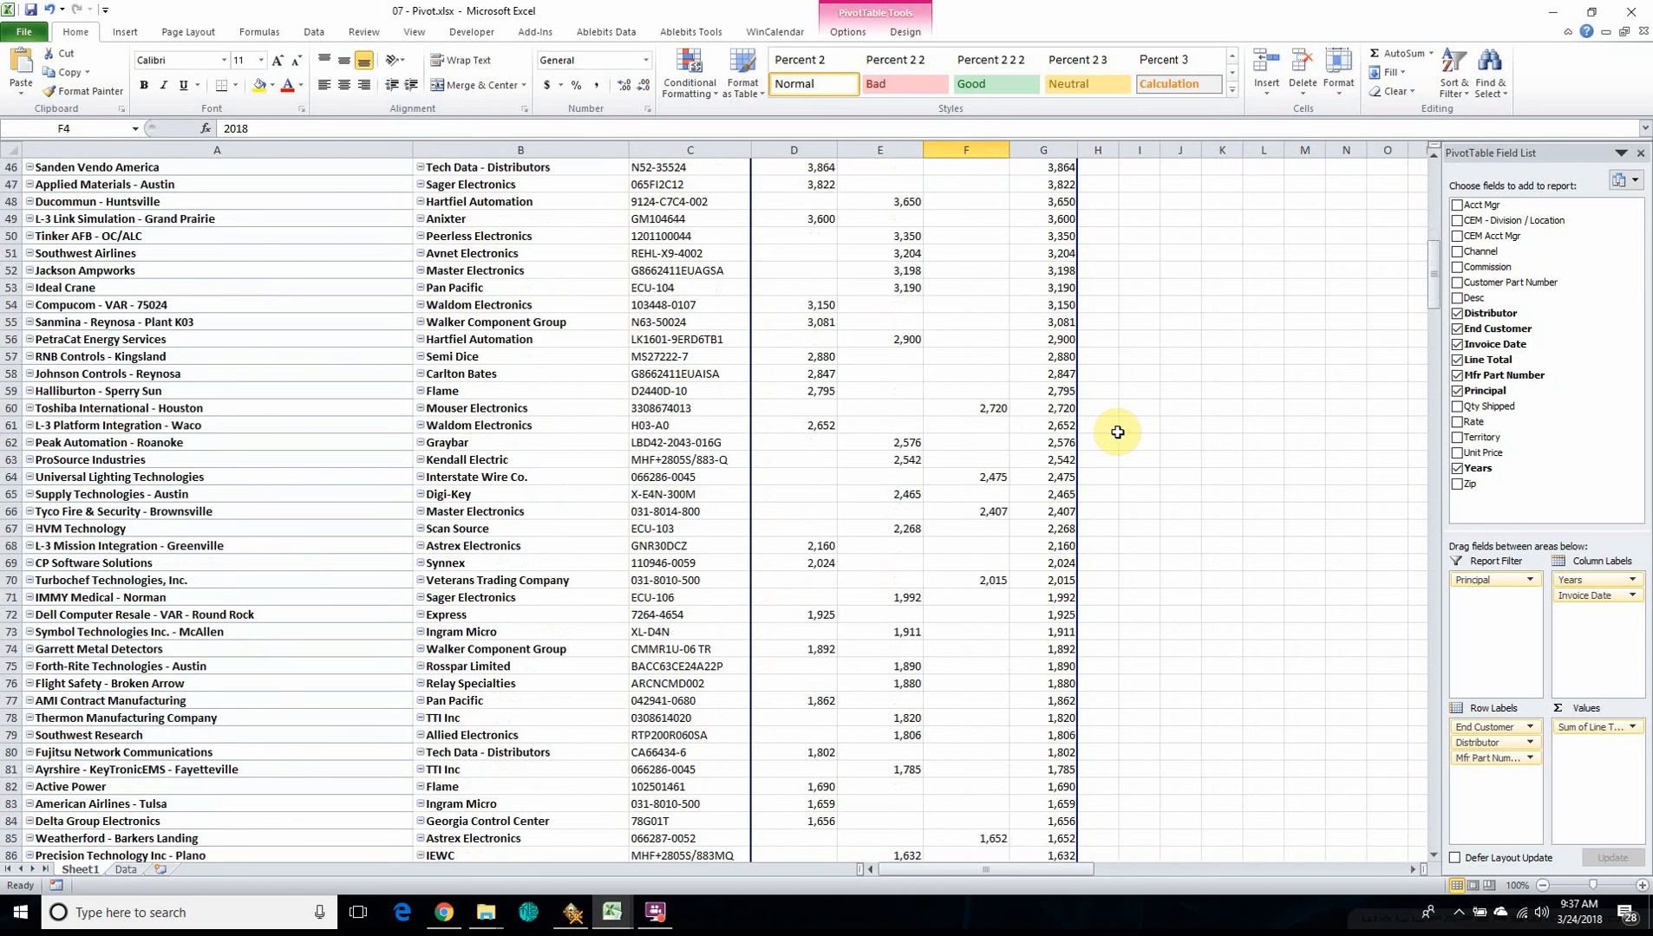
scroll(1118, 432, "down", 20)
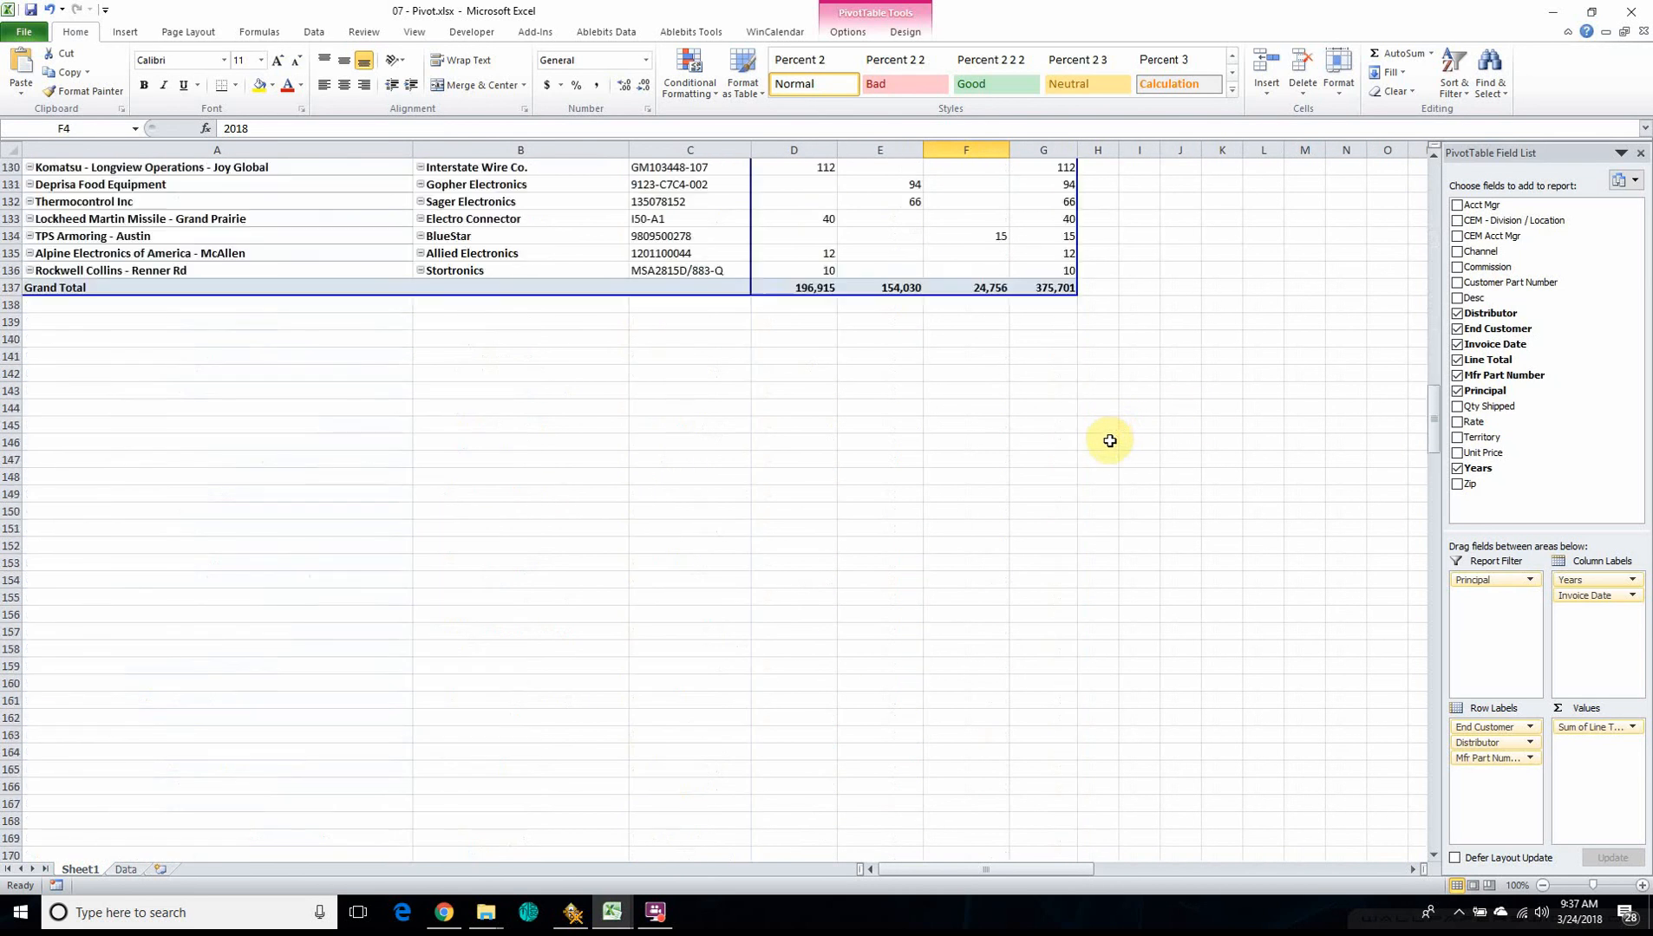
scroll(1109, 440, "up", 6)
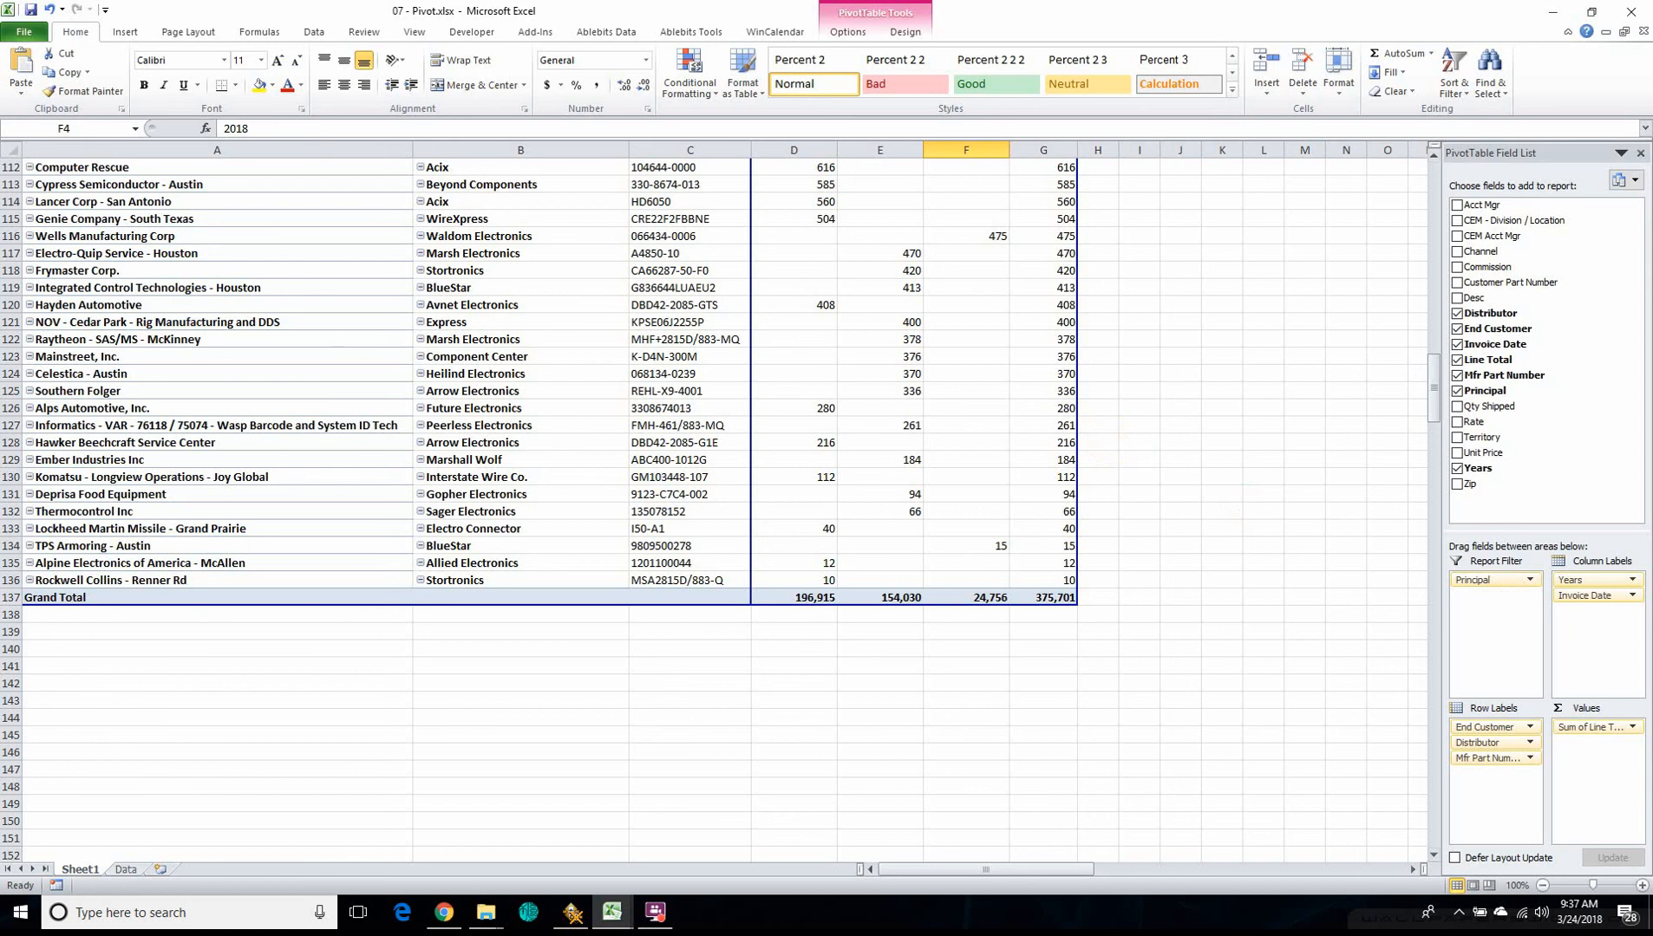
scroll(848, 473, "up", 20)
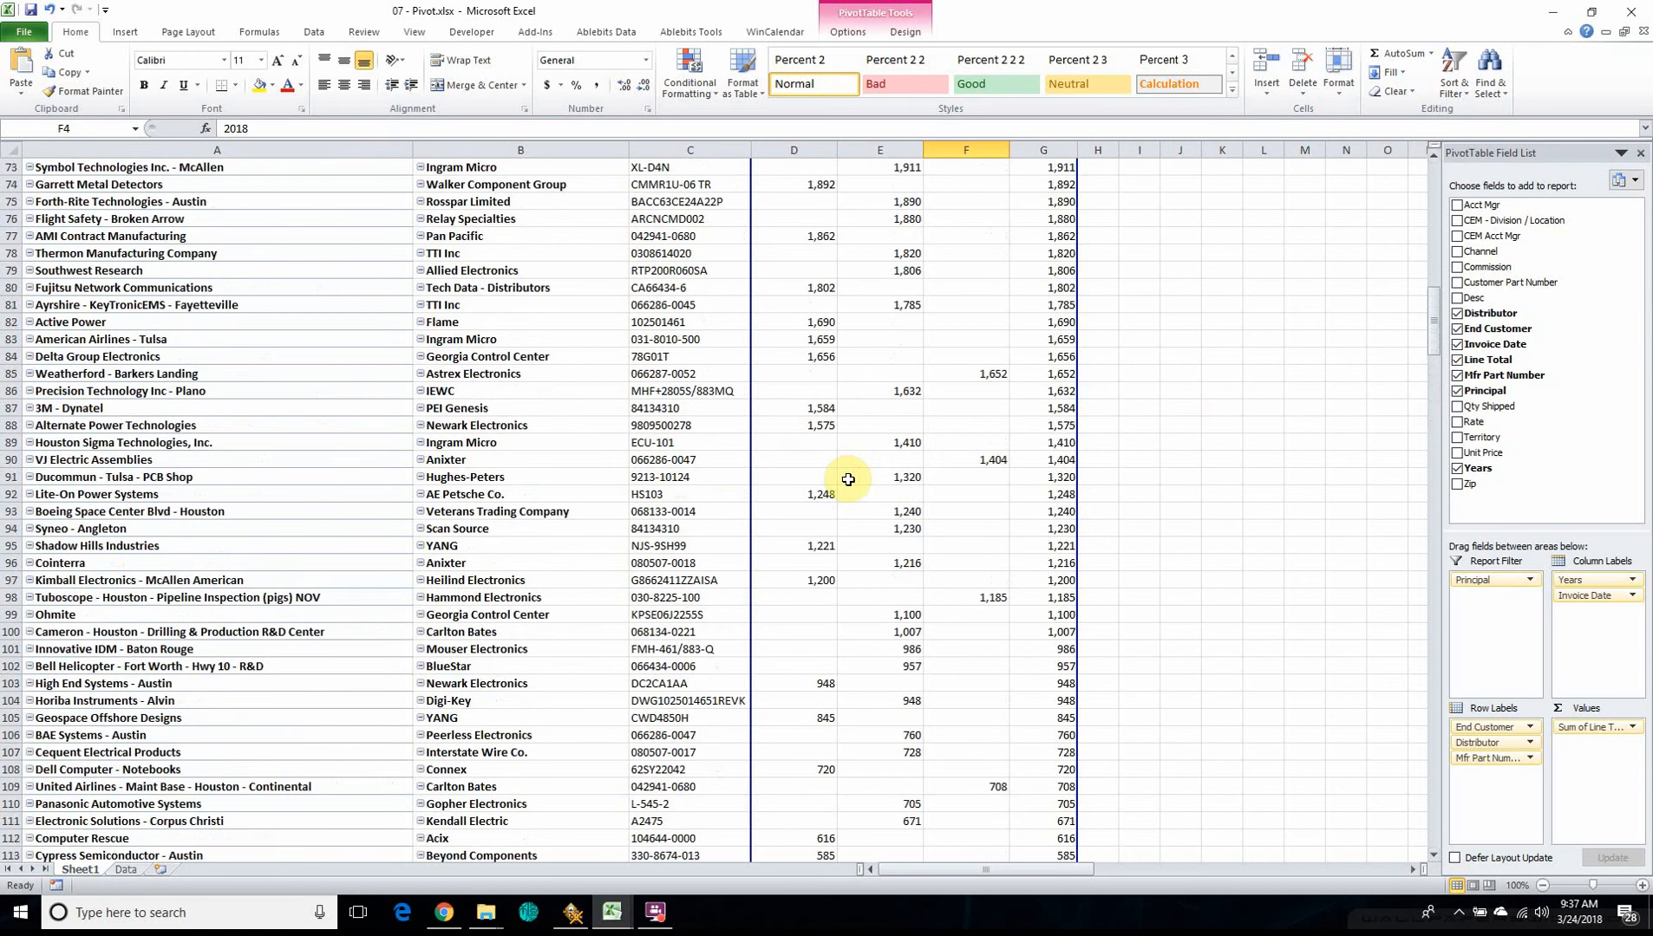
scroll(848, 479, "up", 14)
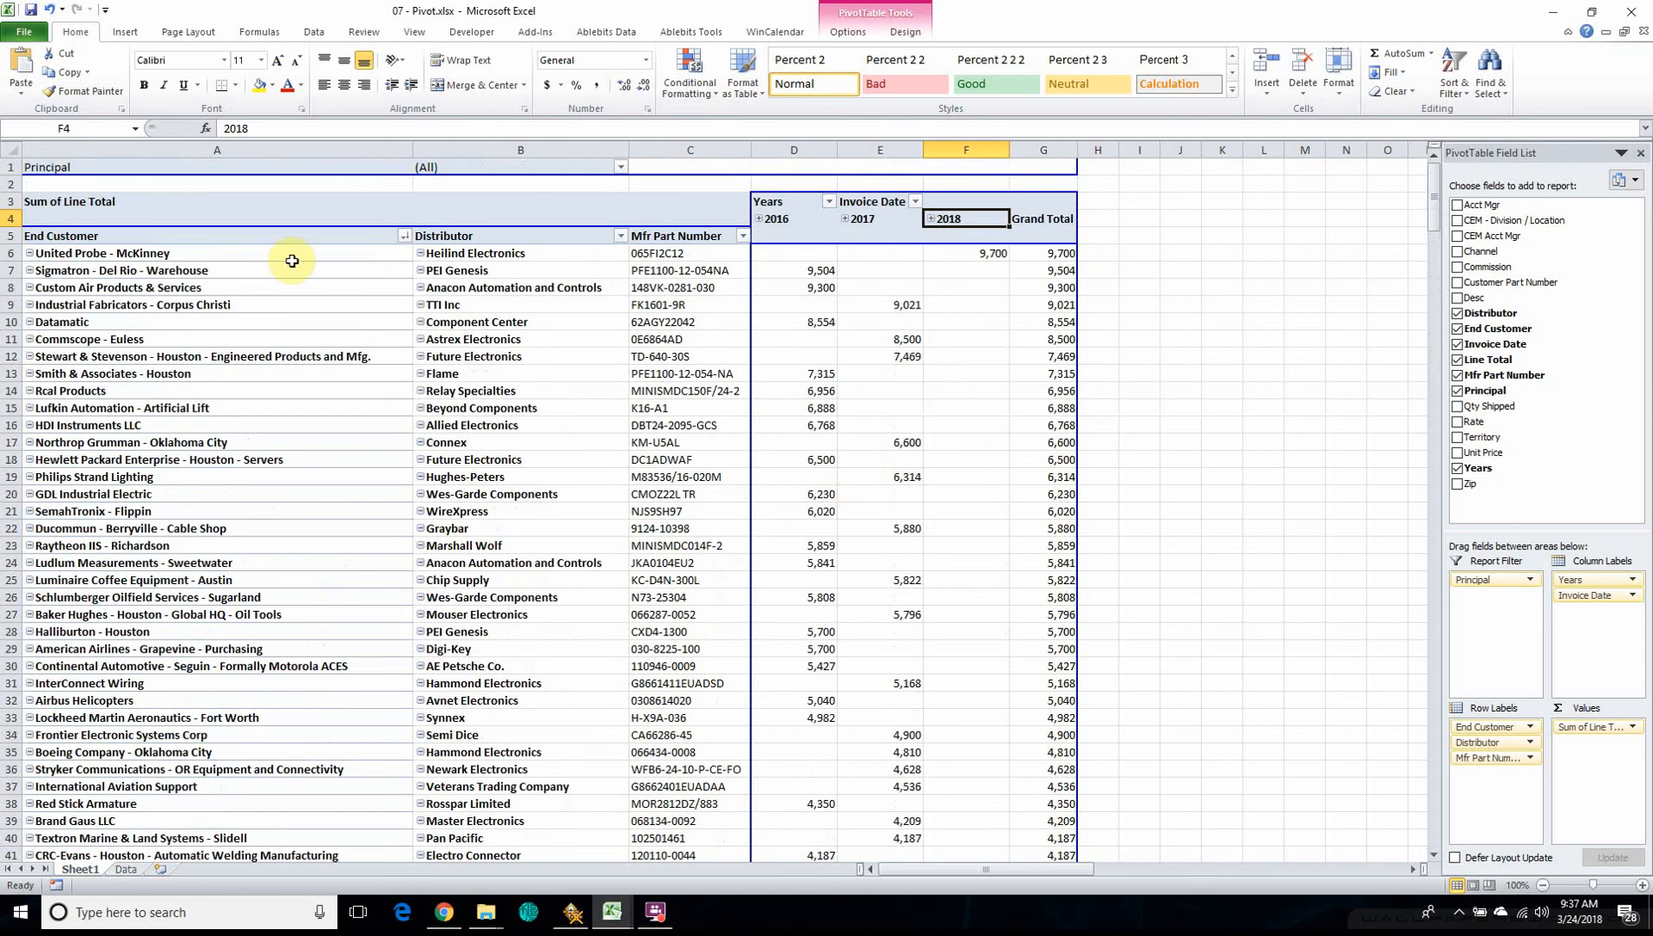